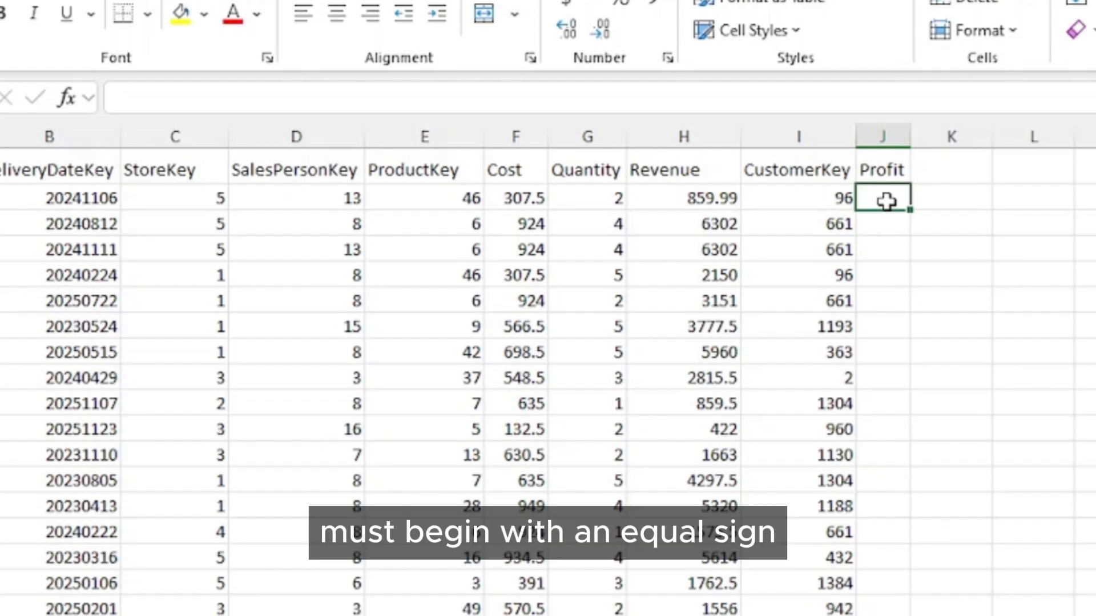
Step: Enter a formula in J2 that subtracts the cost in F2 from the revenue in H2
{"action": "type", "text": "="}
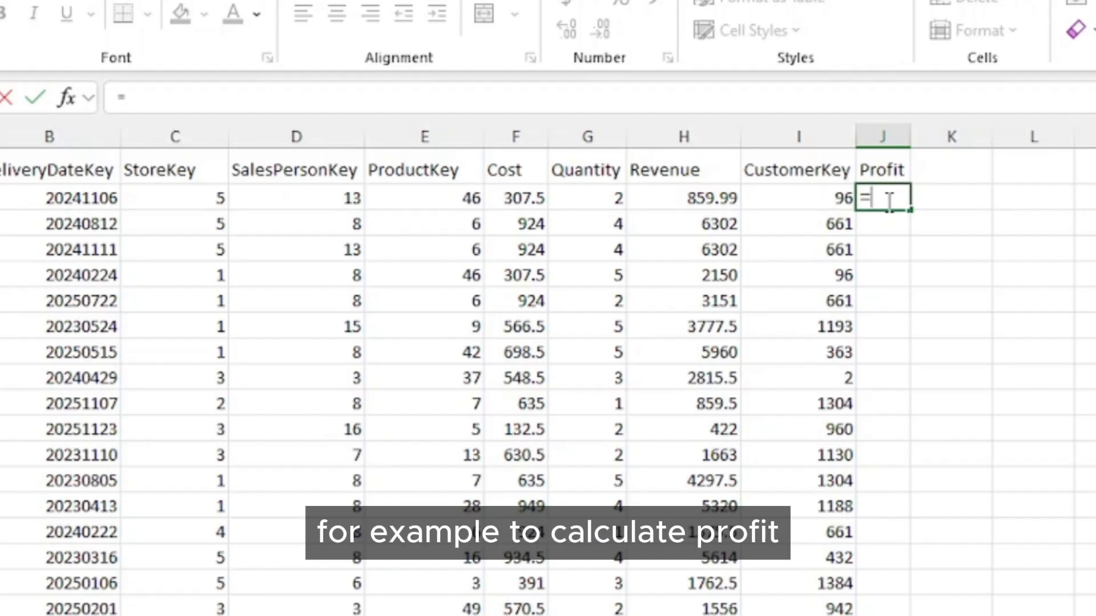
{"action": "left_click", "coordinate": [704, 200]}
{"action": "type", "text": "-"}
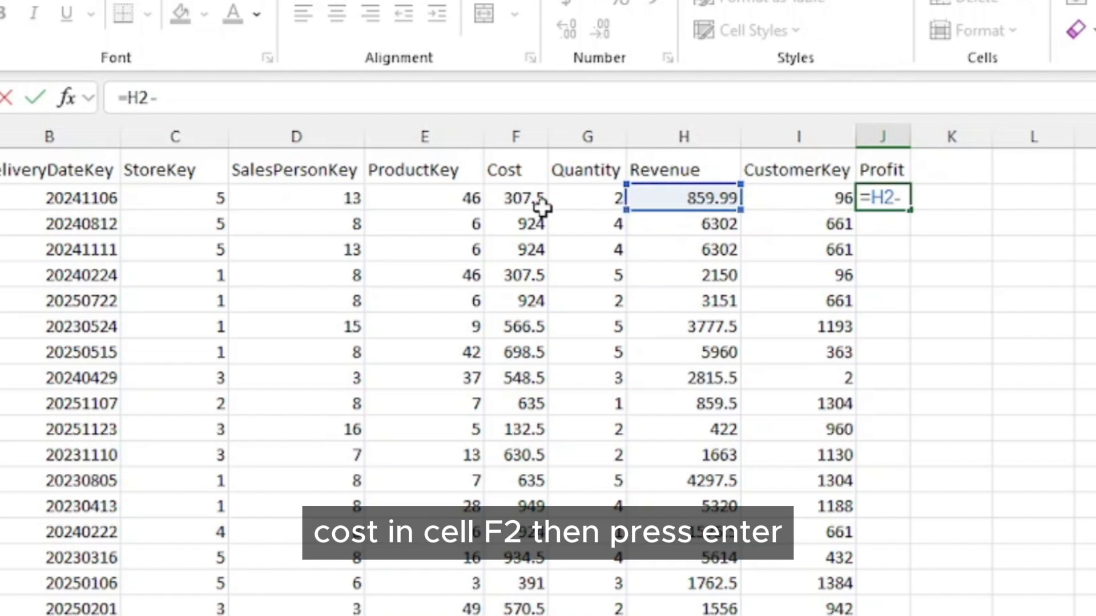
{"action": "left_click", "coordinate": [522, 199]}
{"action": "key", "text": "Return"}
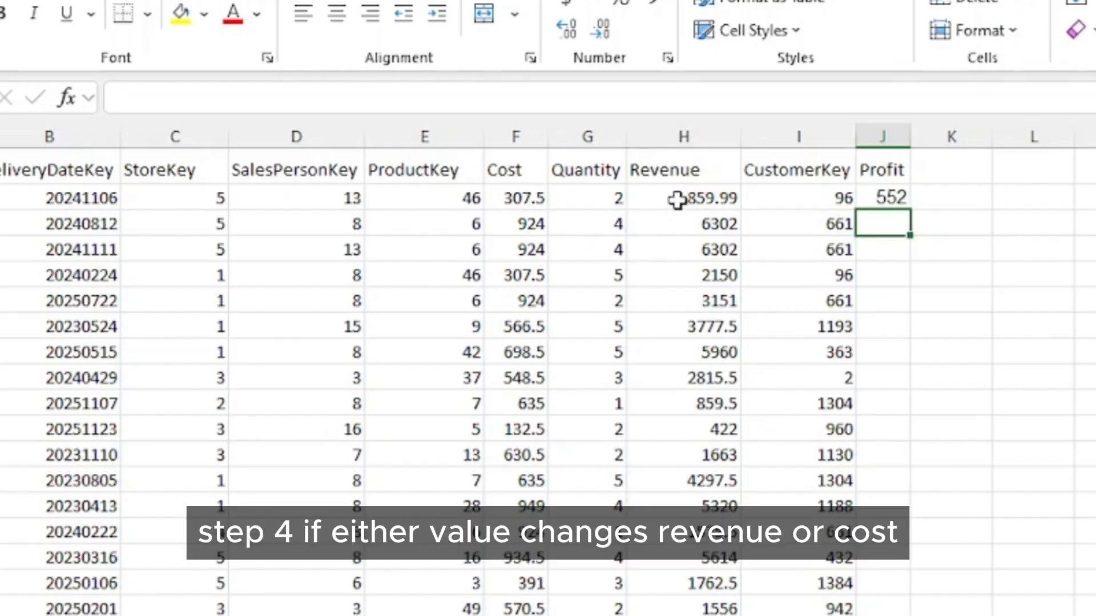
Step: Set the revenue in H2 to 700 to test the recalculation of the profit in J2
{"action": "left_click", "coordinate": [677, 199]}
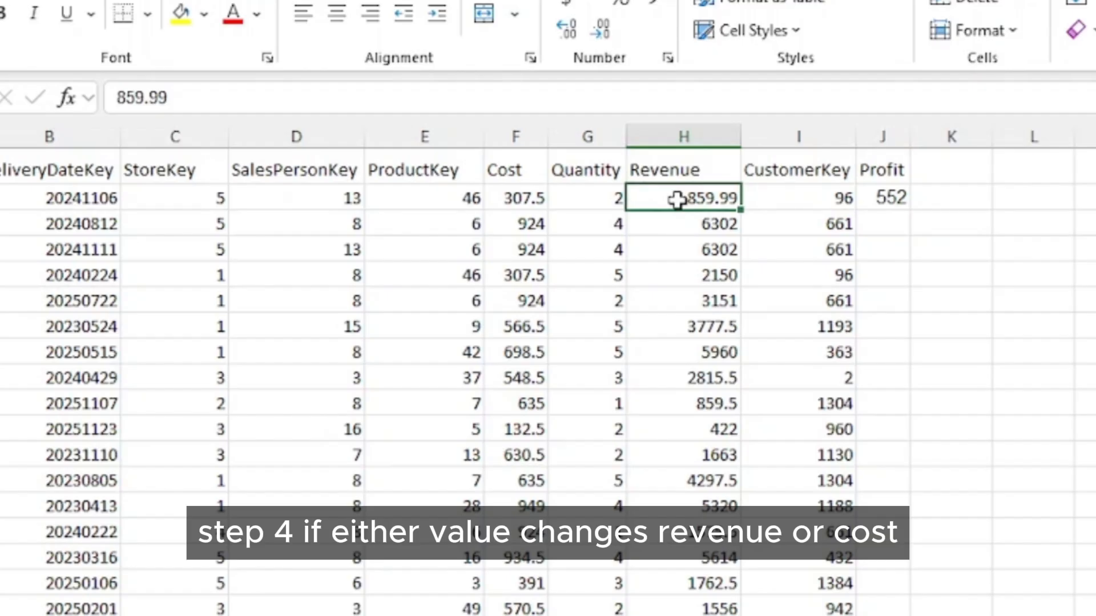
{"action": "type", "text": "700"}
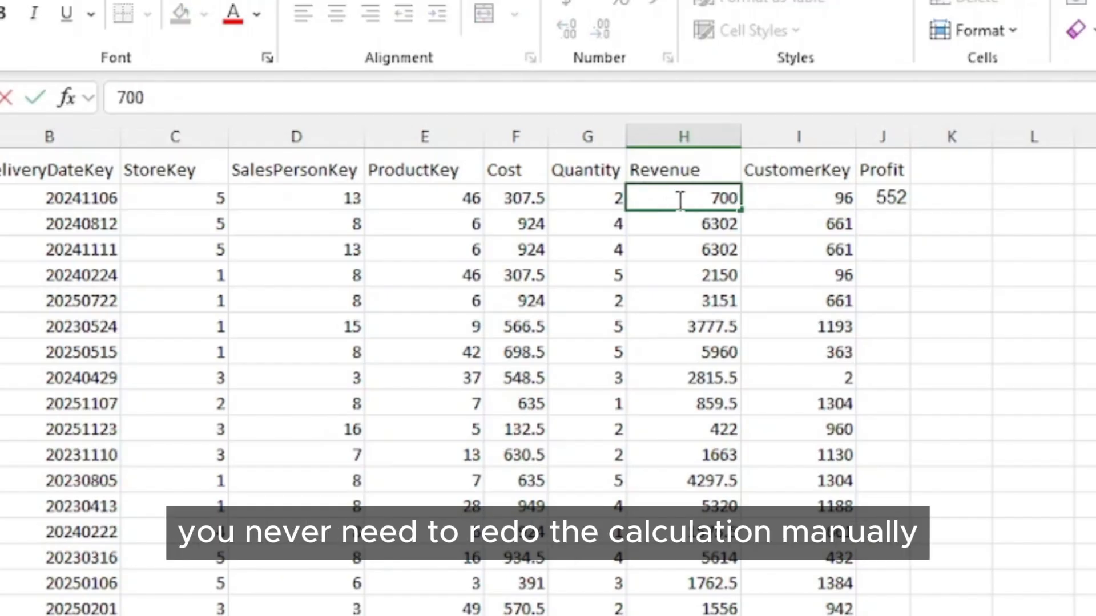
{"action": "key", "text": "Return"}
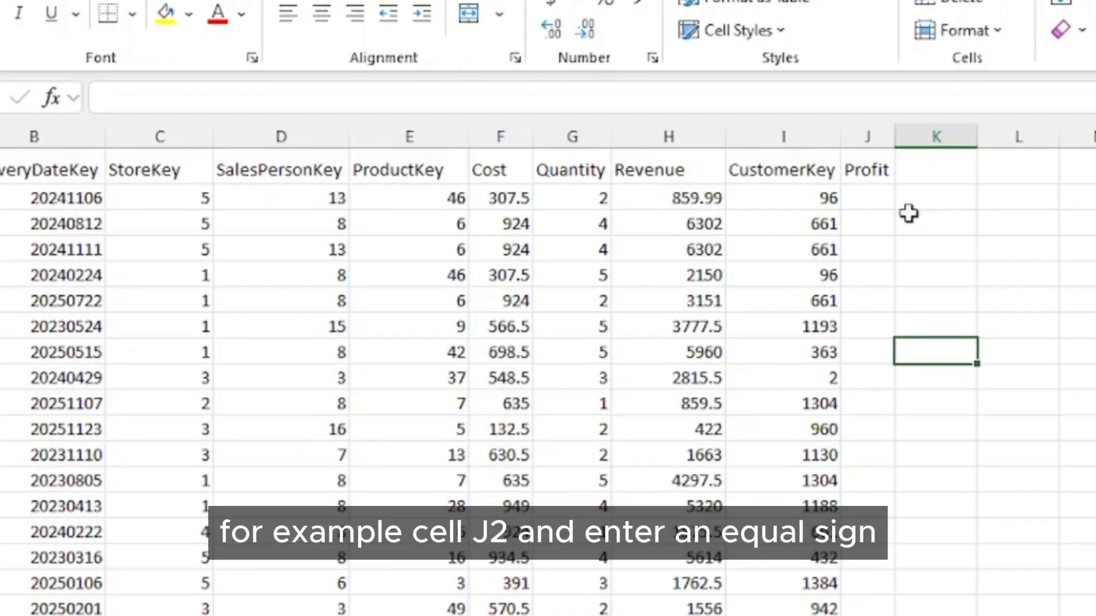
Step: Calculate the first row's profit in J2 with the formula =H2-F2
{"action": "left_click", "coordinate": [875, 194]}
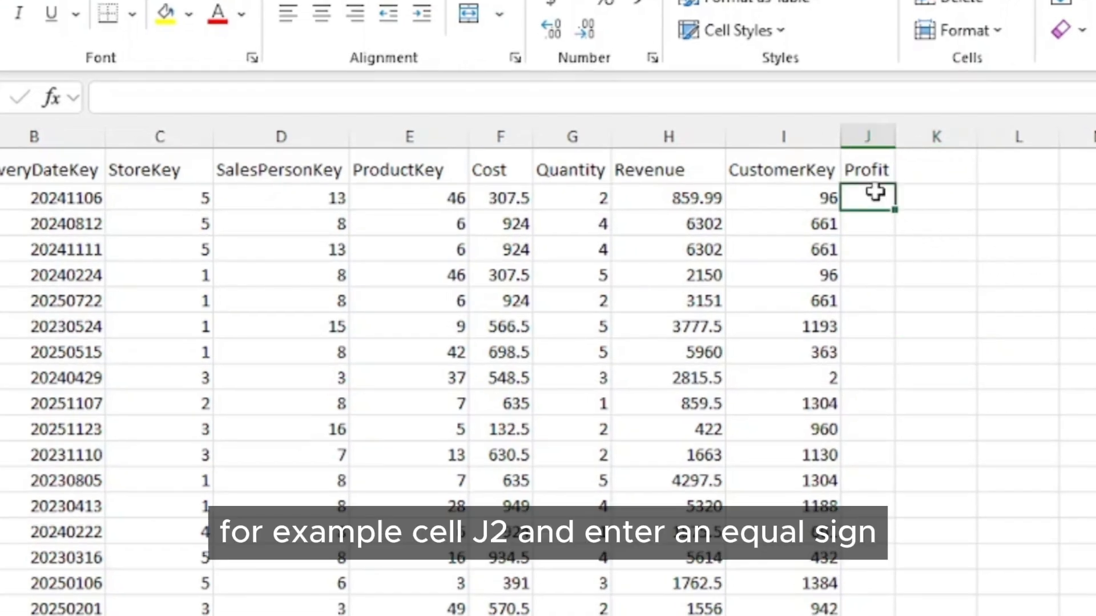
{"action": "type", "text": "="}
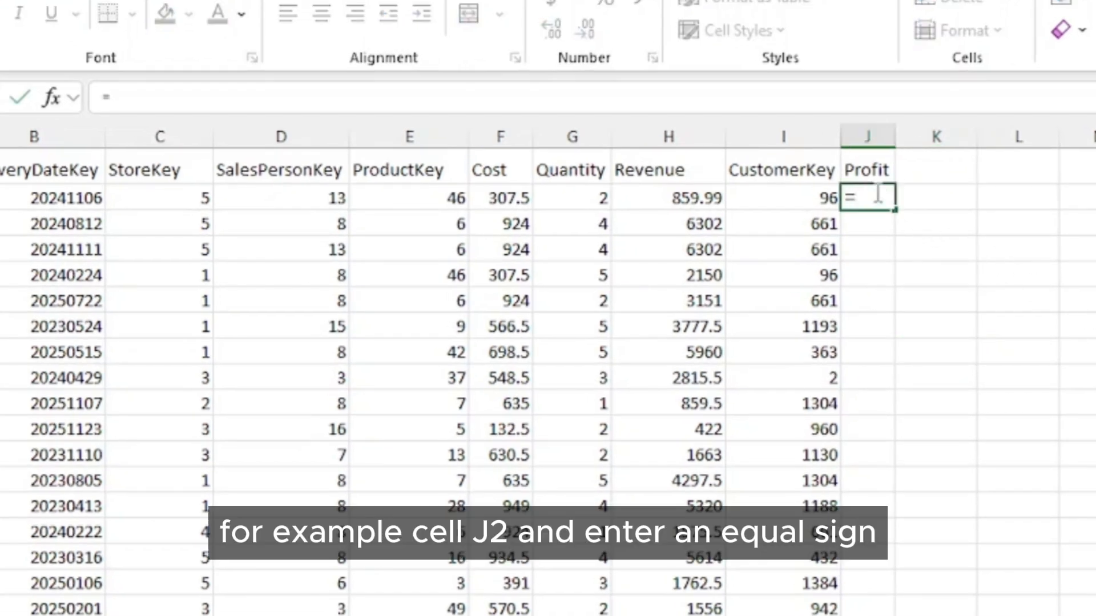
{"action": "left_click", "coordinate": [701, 199]}
{"action": "type", "text": "-"}
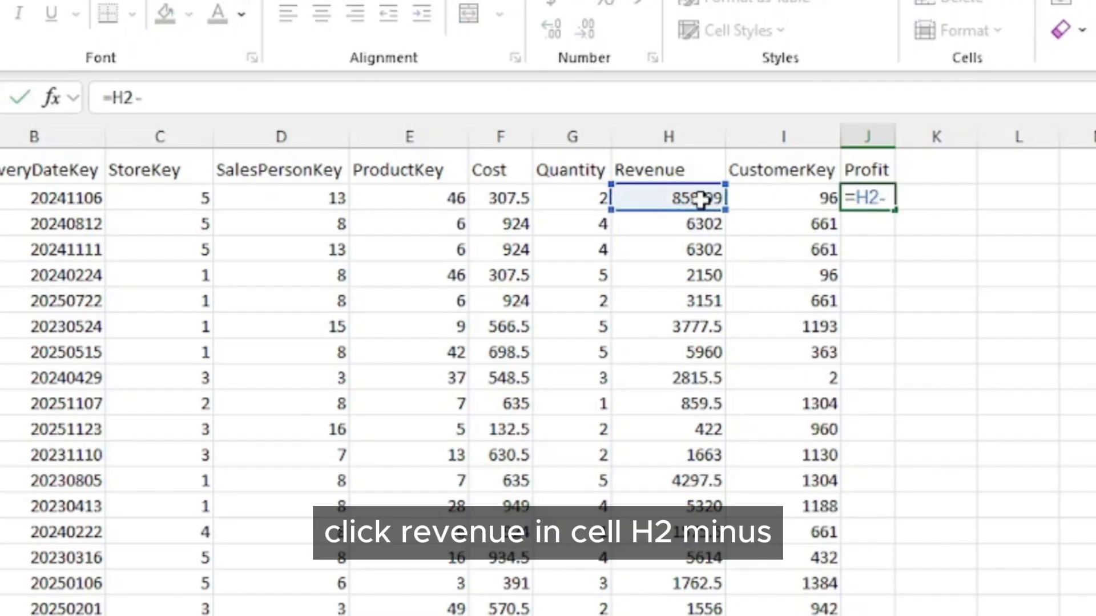
{"action": "left_click", "coordinate": [513, 200]}
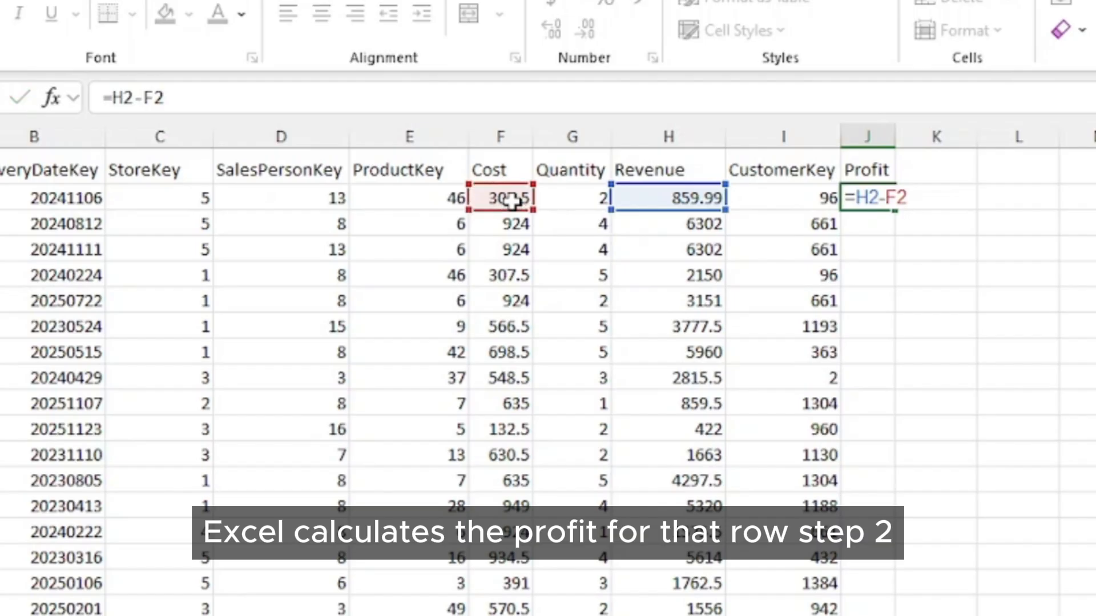
{"action": "key", "text": "Return"}
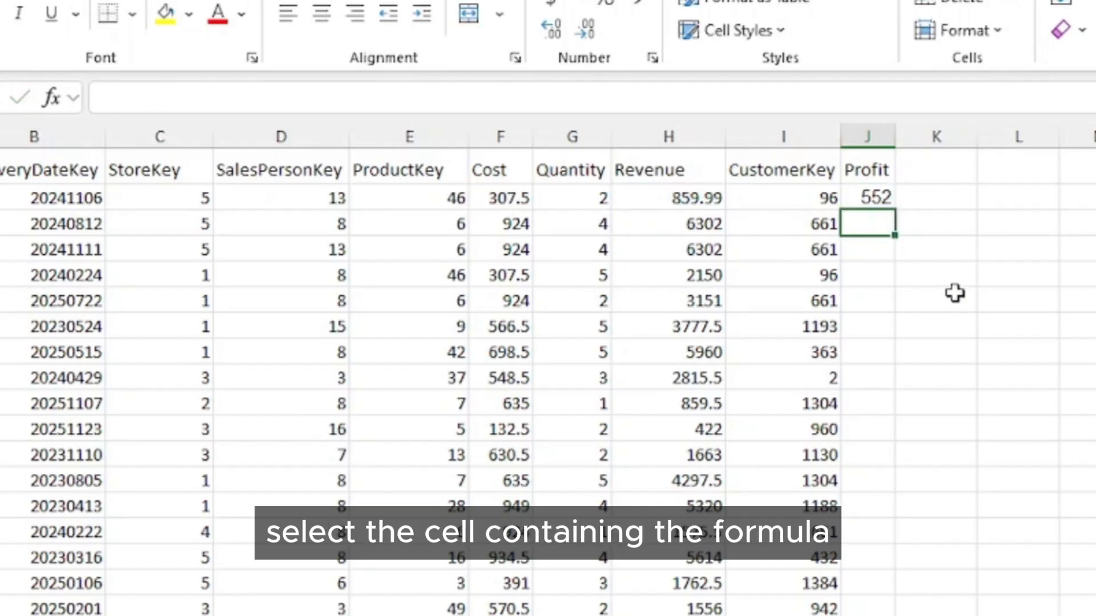
Step: Fill the profit formula from J2 down the Profit column and inspect the copied formula in J5
{"action": "left_click", "coordinate": [868, 198]}
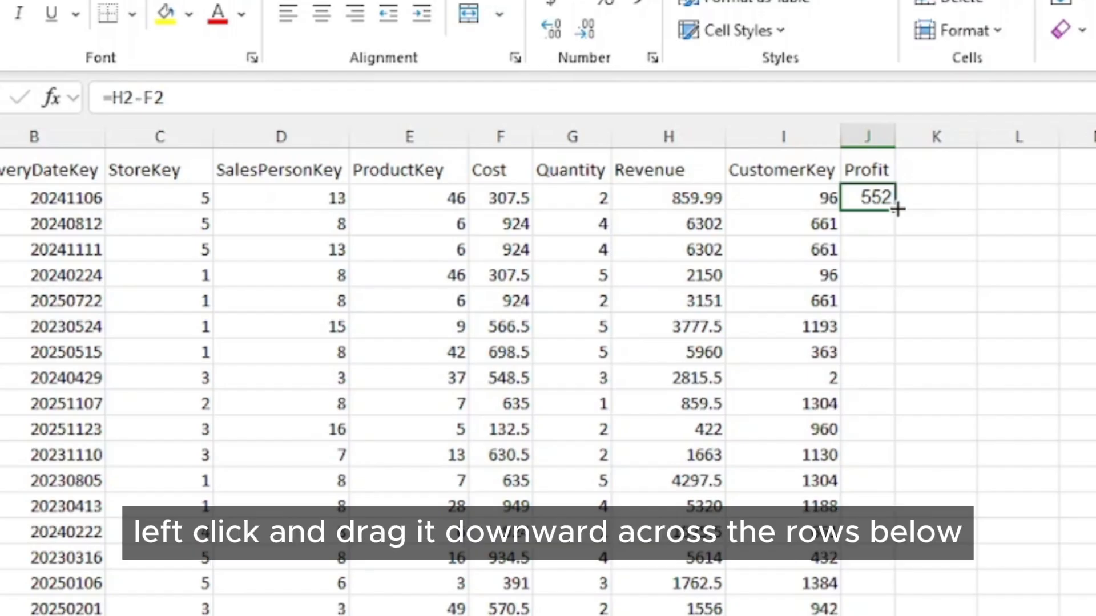
{"action": "left_click_drag", "start_coordinate": [897, 210], "coordinate": [908, 614]}
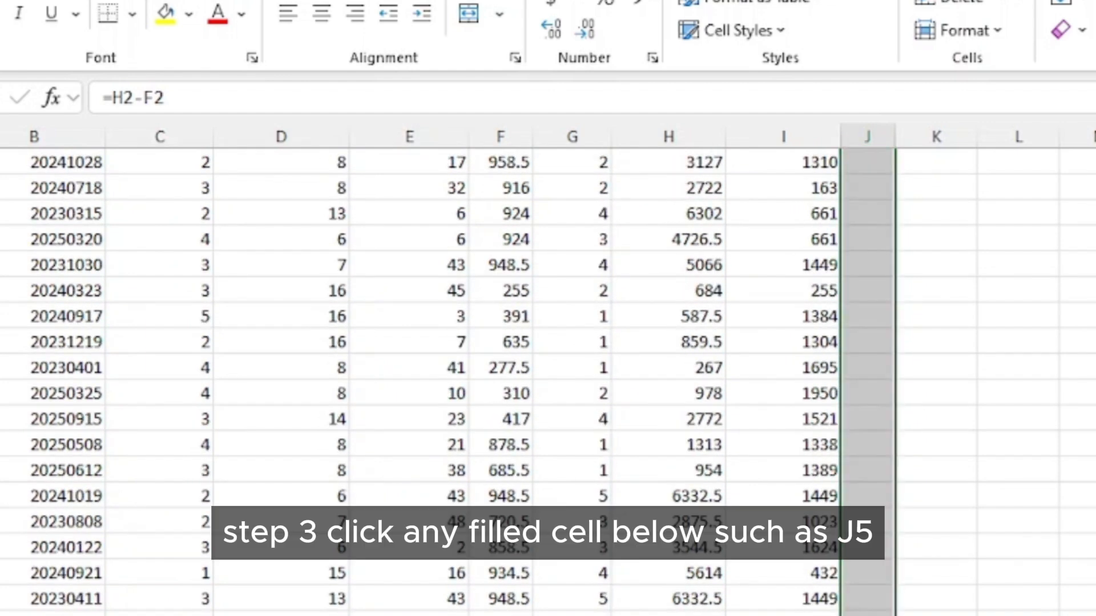
{"action": "scroll", "coordinate": [881, 325], "scroll_direction": "up", "scroll_amount": 15}
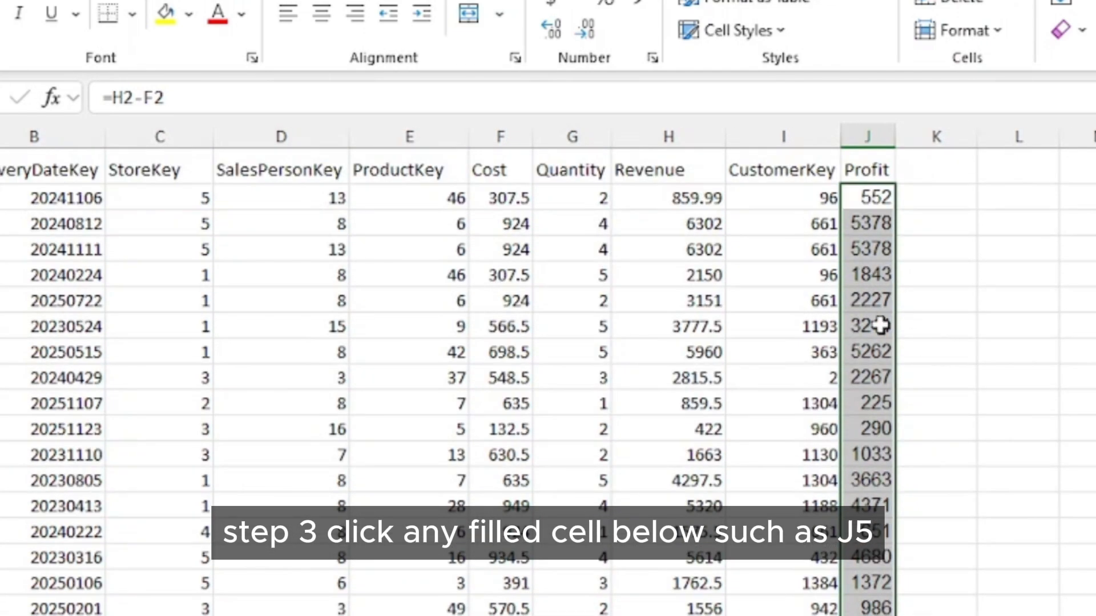
{"action": "left_click", "coordinate": [875, 275]}
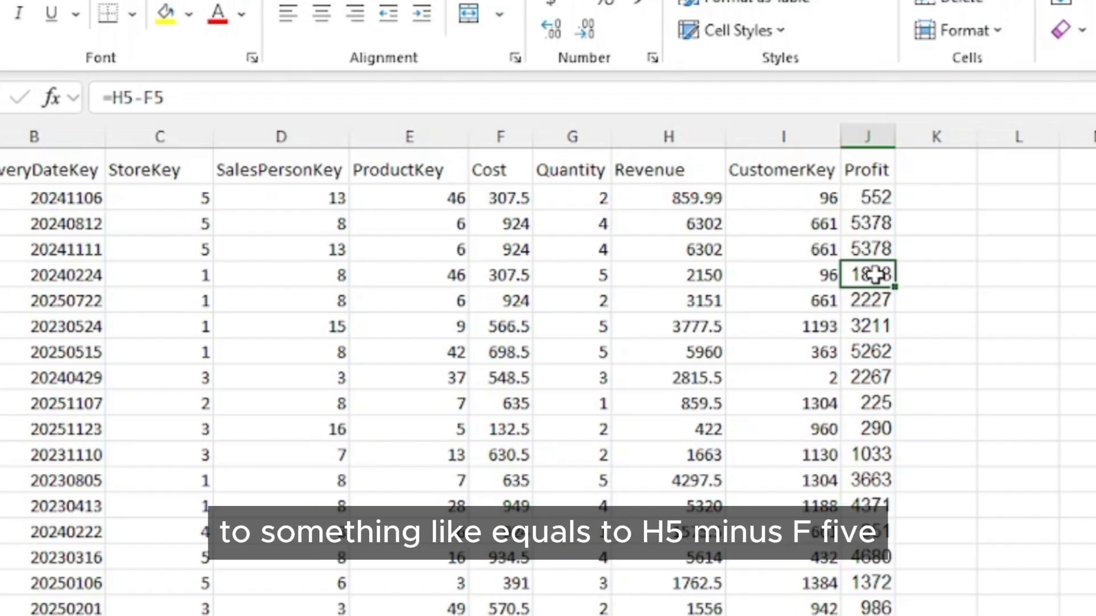
{"action": "left_click", "coordinate": [242, 102]}
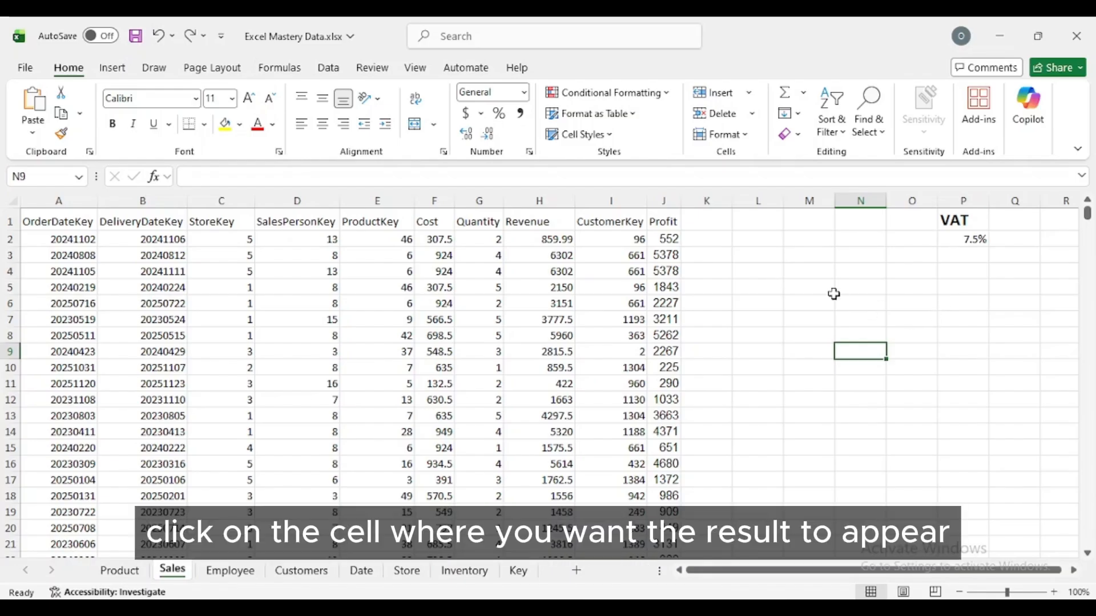
Step: Calculate the first row's VAT in K2 with the formula =H2*P2
{"action": "left_click", "coordinate": [706, 243]}
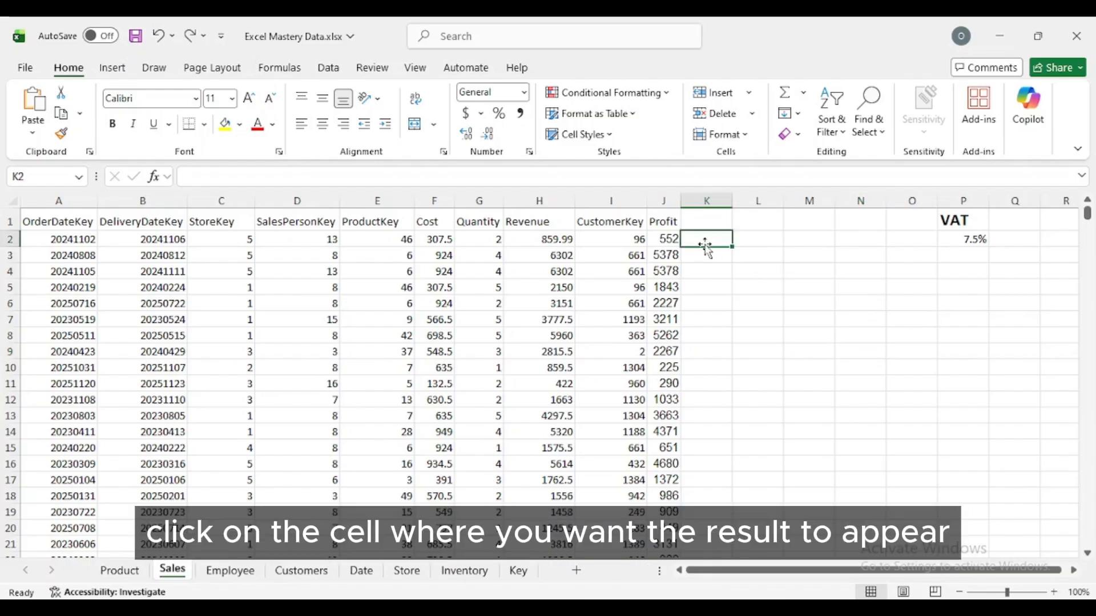
{"action": "type", "text": "="}
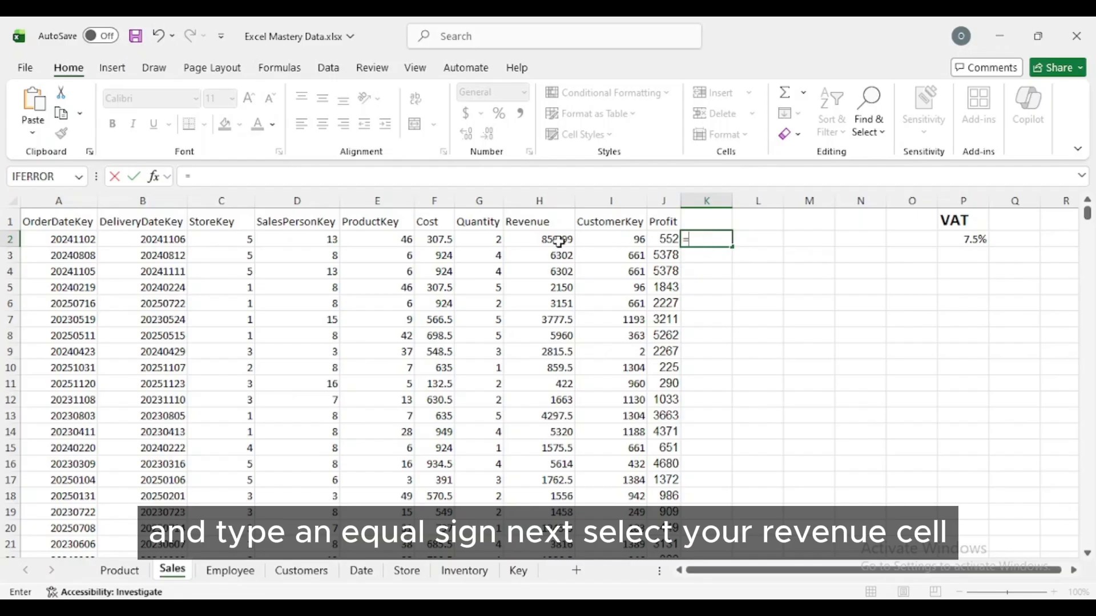
{"action": "left_click", "coordinate": [553, 240]}
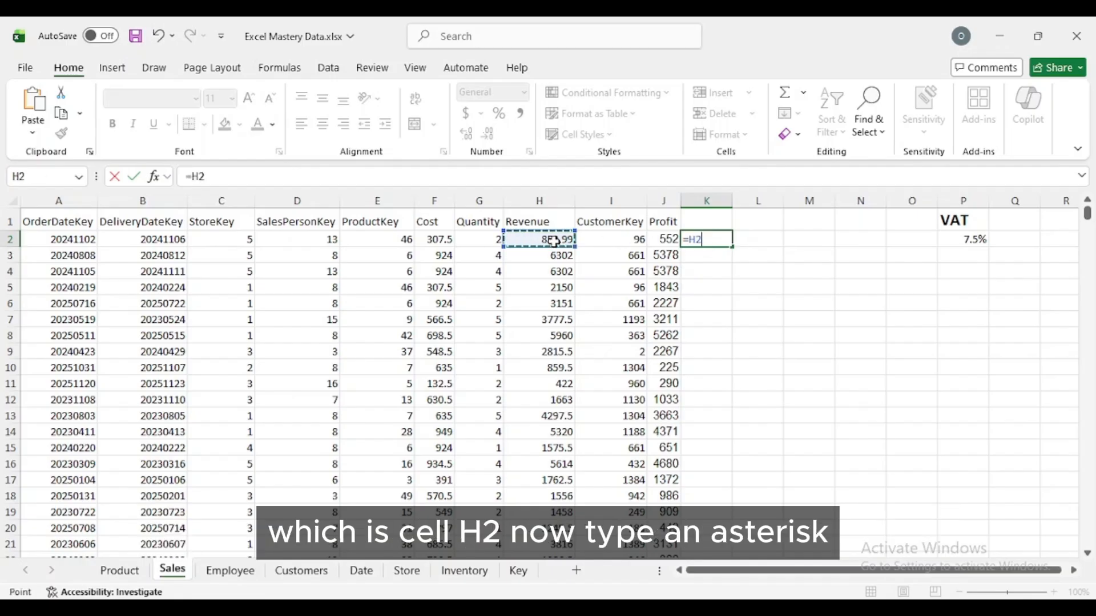
{"action": "type", "text": "*"}
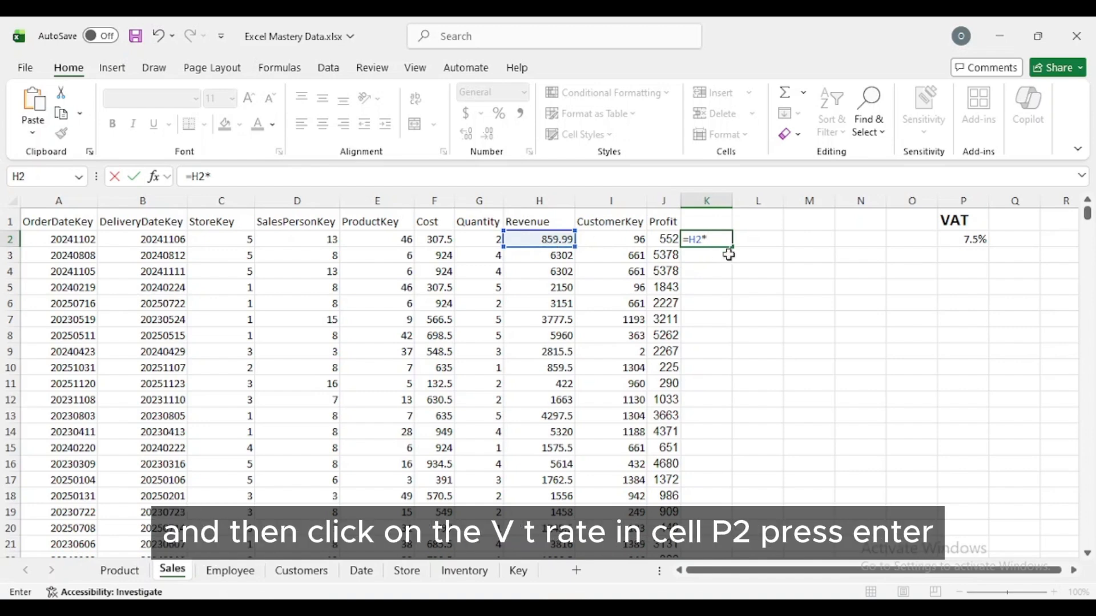
{"action": "left_click", "coordinate": [966, 239]}
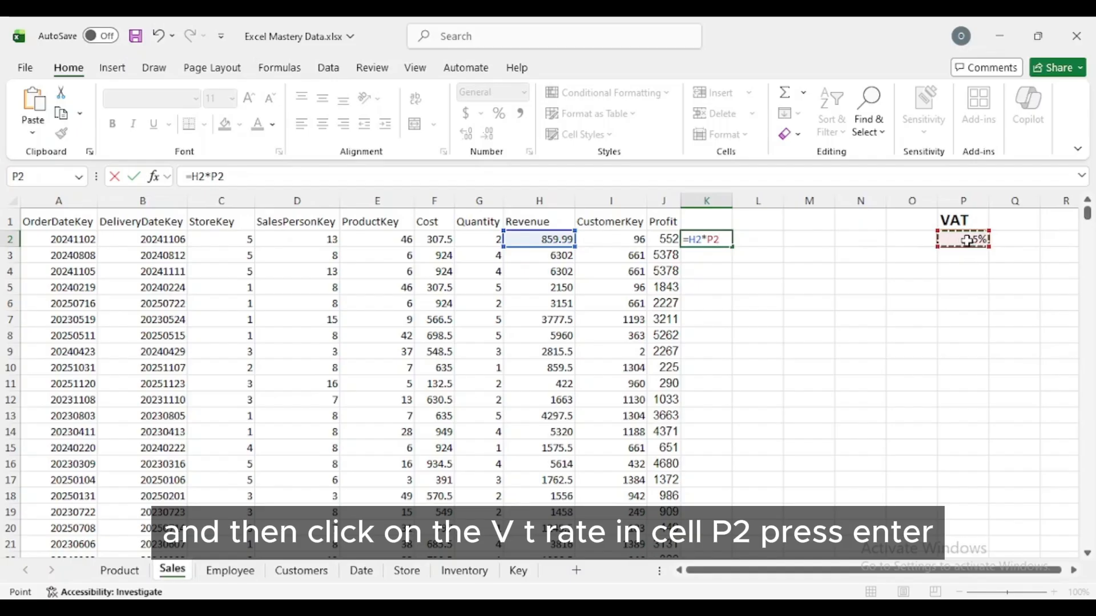
{"action": "key", "text": "Return"}
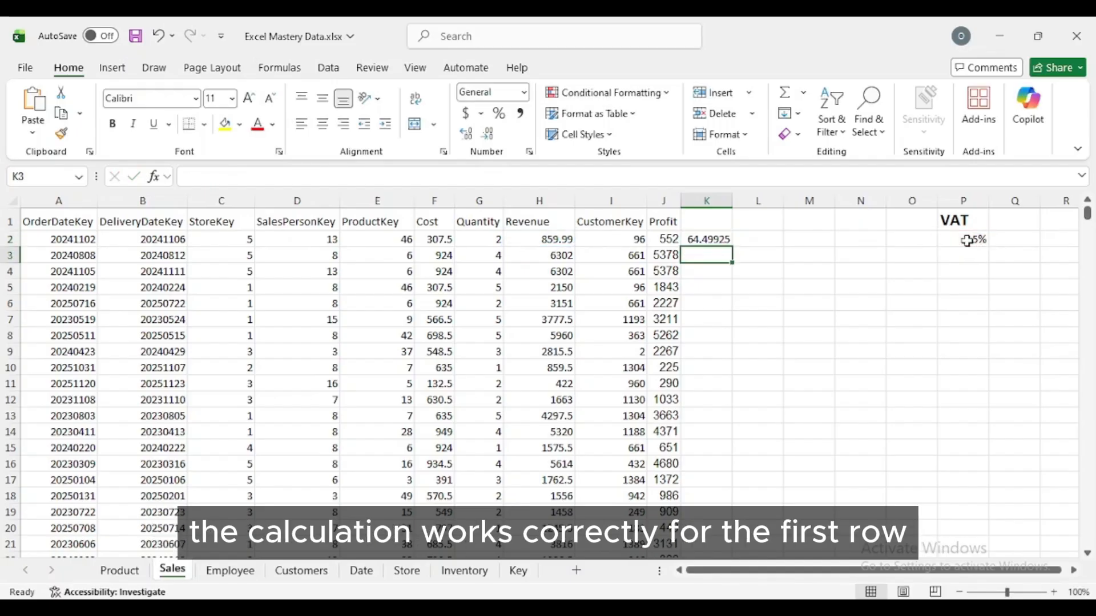
Step: Fill the VAT formula from K2 down to K14 and inspect the copied formulas in K3, K4 and K5
{"action": "left_click", "coordinate": [714, 238]}
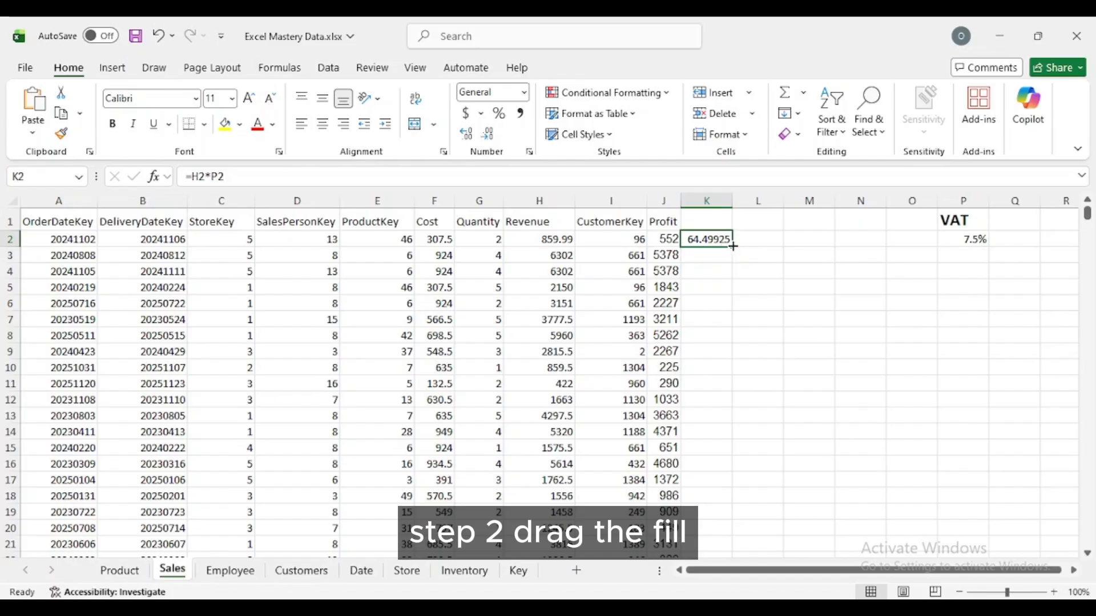
{"action": "left_click_drag", "start_coordinate": [734, 246], "coordinate": [723, 444]}
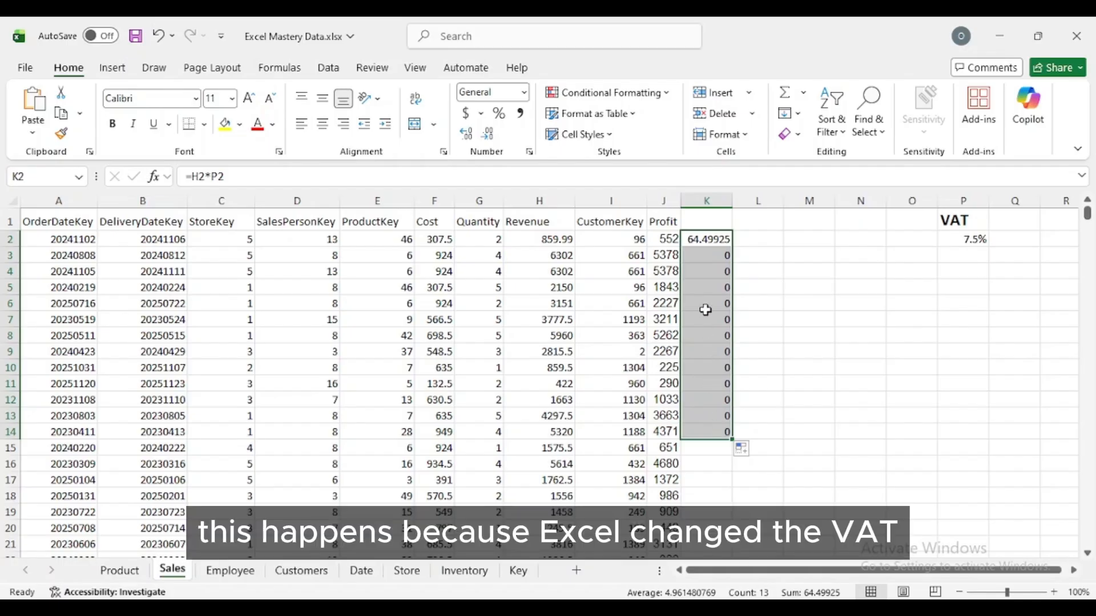
{"action": "left_click", "coordinate": [713, 253]}
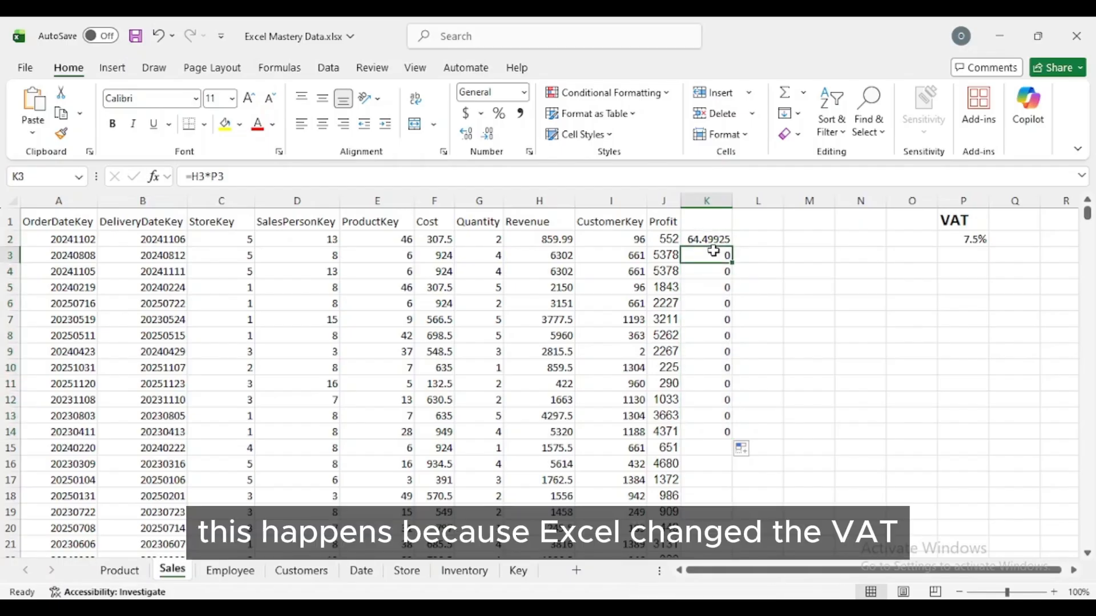
{"action": "left_click", "coordinate": [716, 272]}
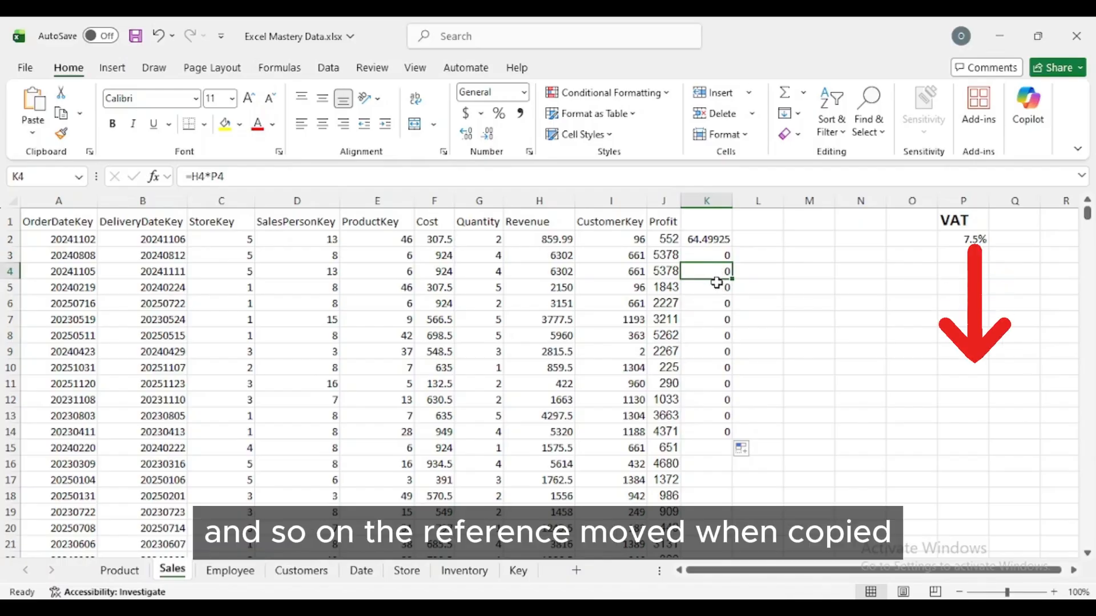
{"action": "left_click", "coordinate": [717, 286]}
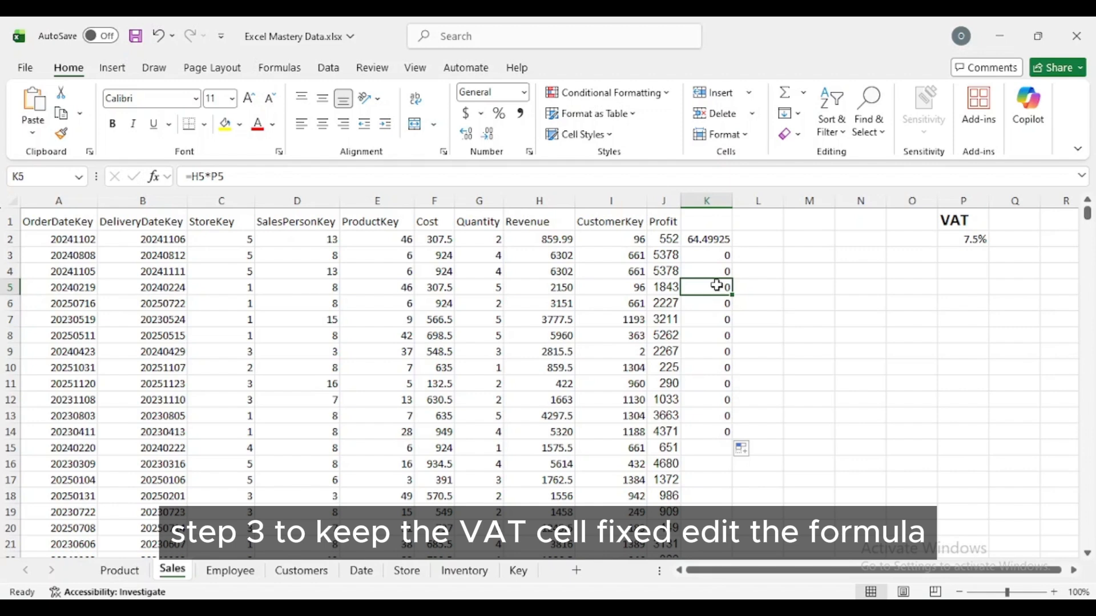
Step: Lock the VAT rate reference in K2 by changing the formula to =H2*$P$2
{"action": "left_click", "coordinate": [714, 239]}
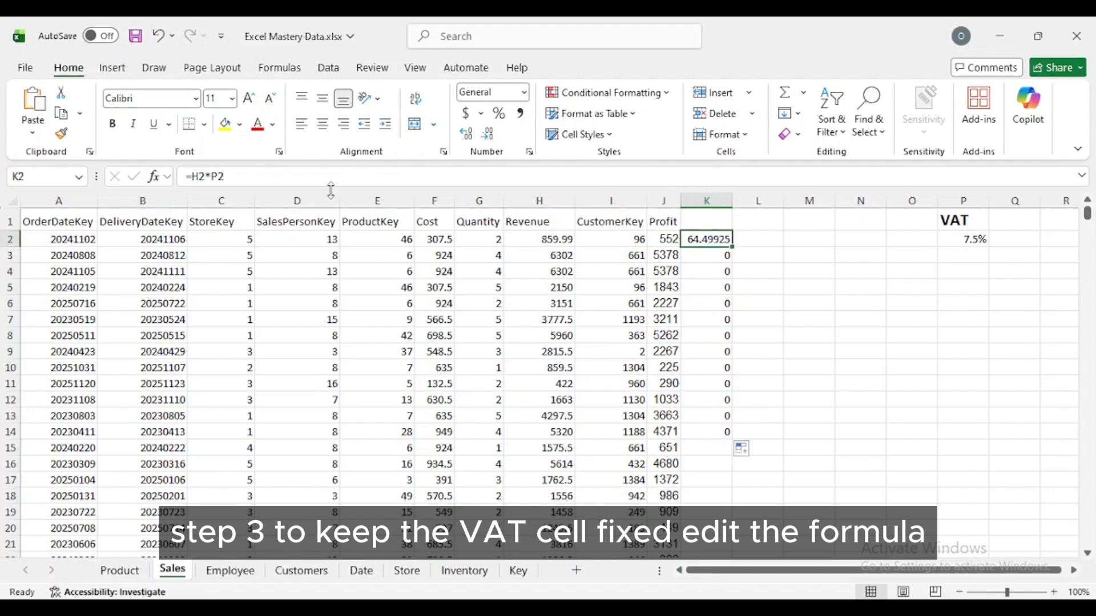
{"action": "left_click", "coordinate": [213, 177]}
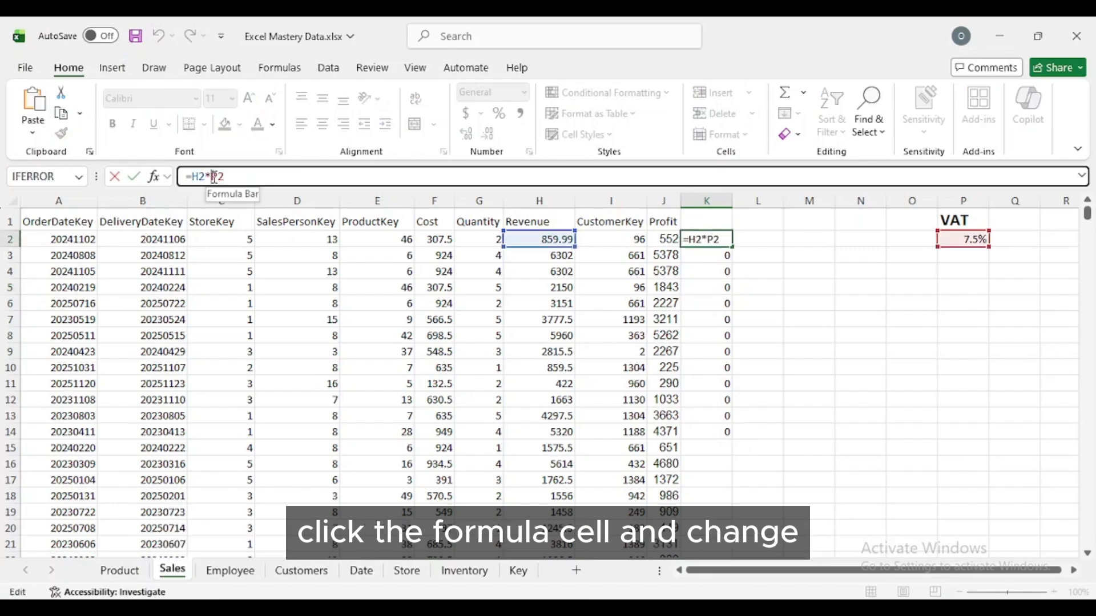
{"action": "type", "text": "$P"}
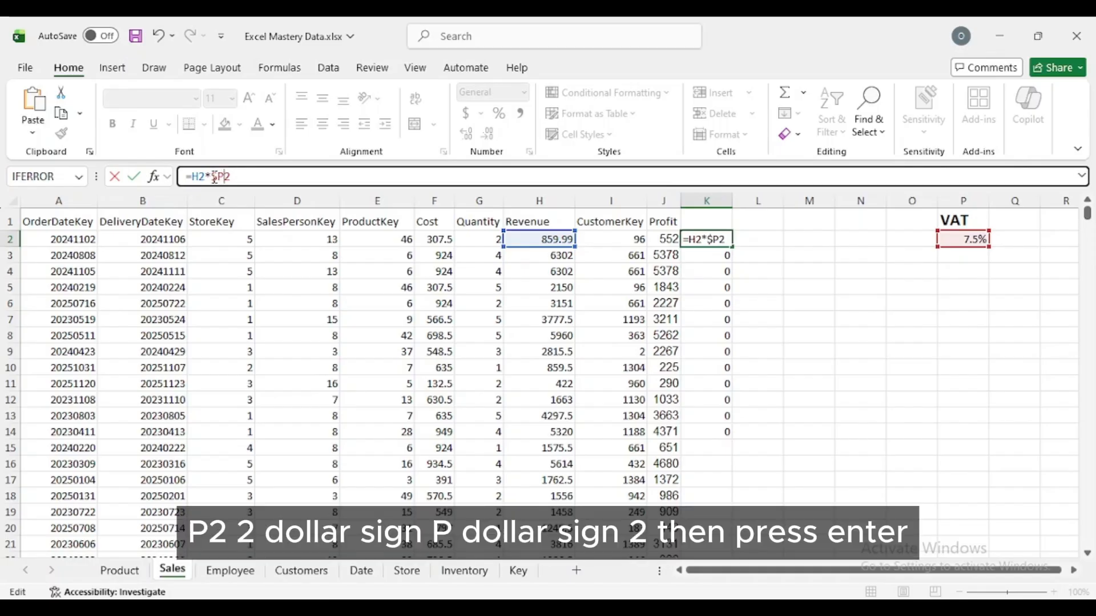
{"action": "type", "text": "$"}
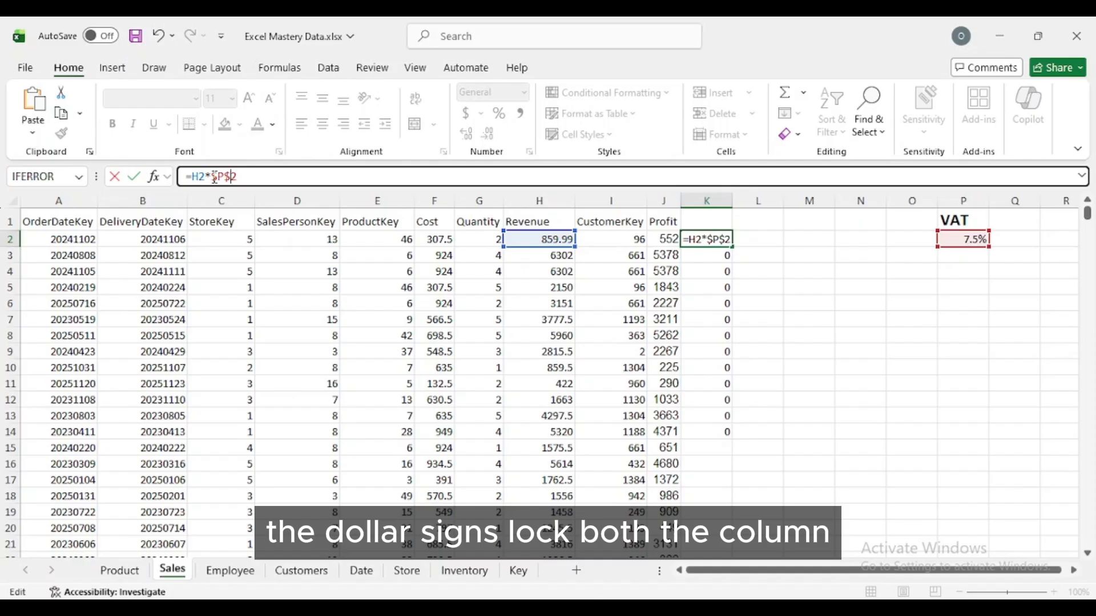
{"action": "key", "text": "Return"}
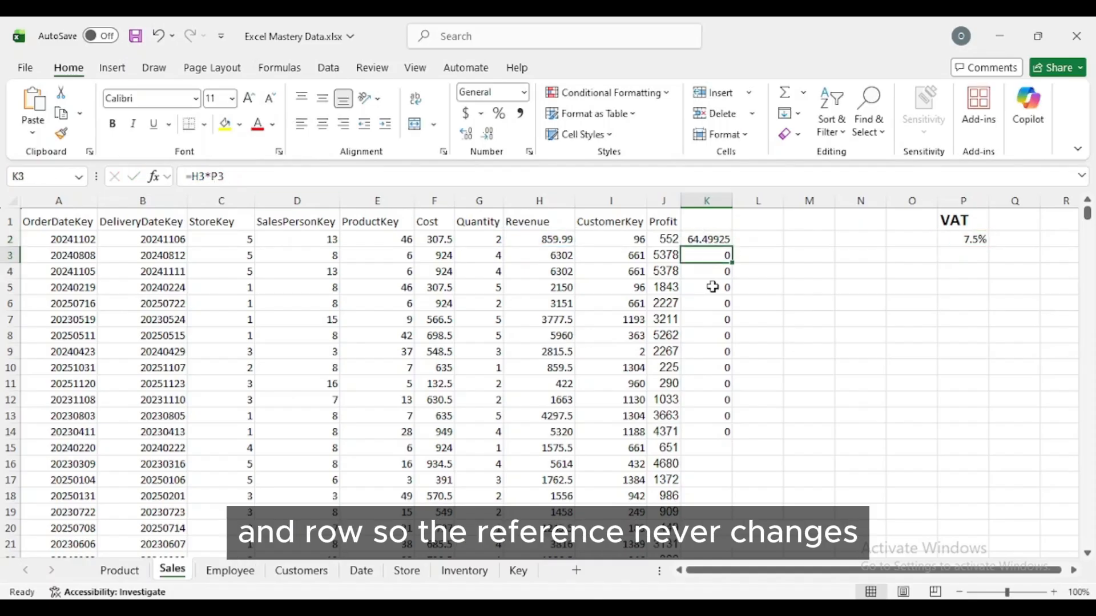
Step: Fill the locked VAT formula from K2 down to K14 and inspect the copied formulas in K3 and K5
{"action": "left_click", "coordinate": [719, 240]}
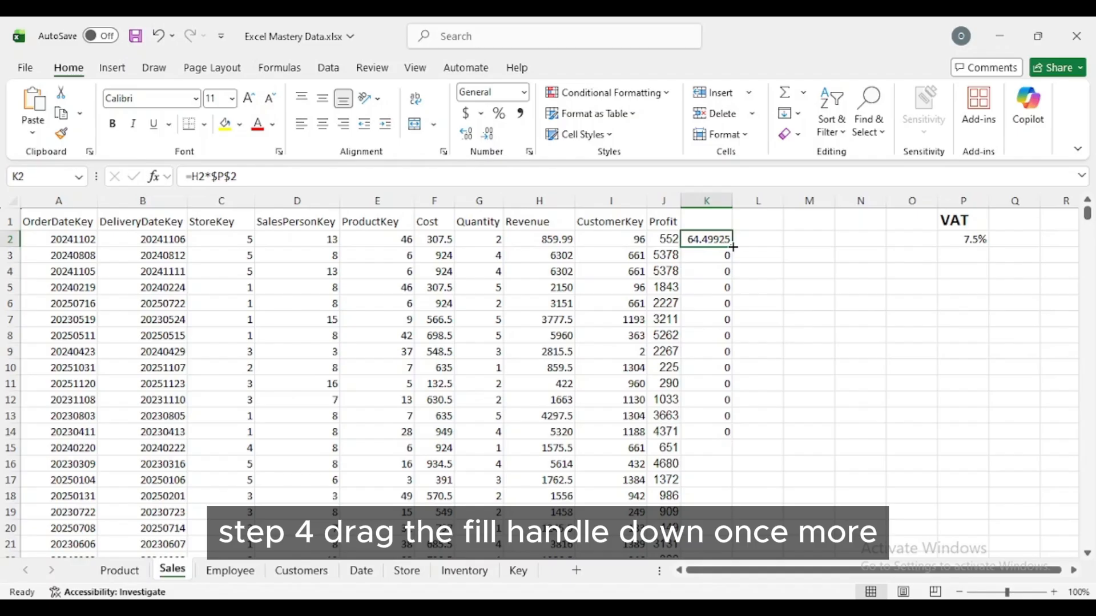
{"action": "double_click", "coordinate": [733, 247]}
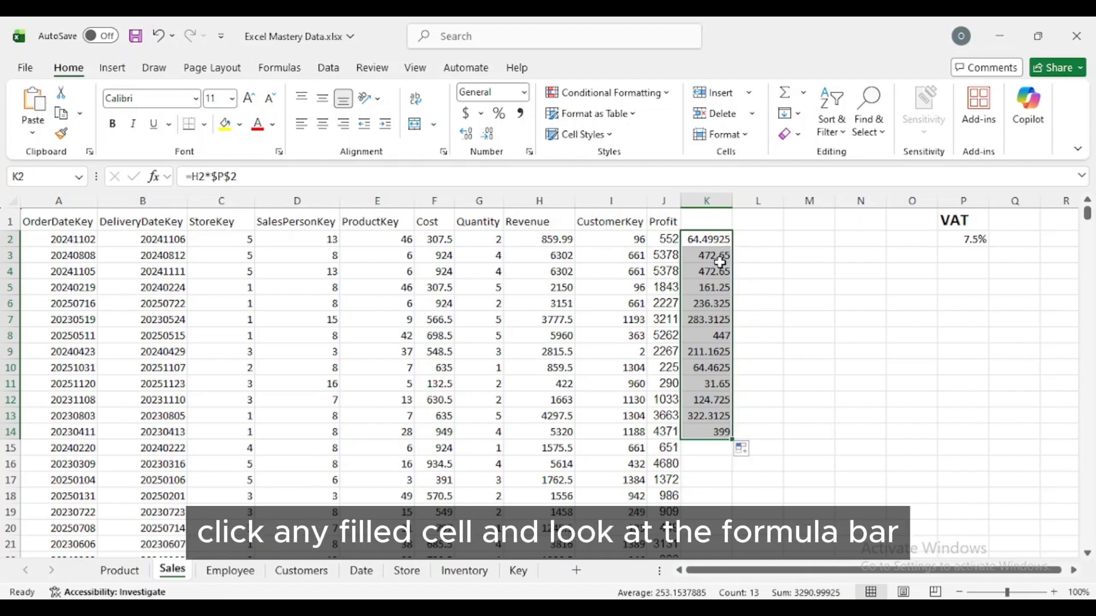
{"action": "left_click", "coordinate": [715, 258]}
{"action": "left_click", "coordinate": [710, 287]}
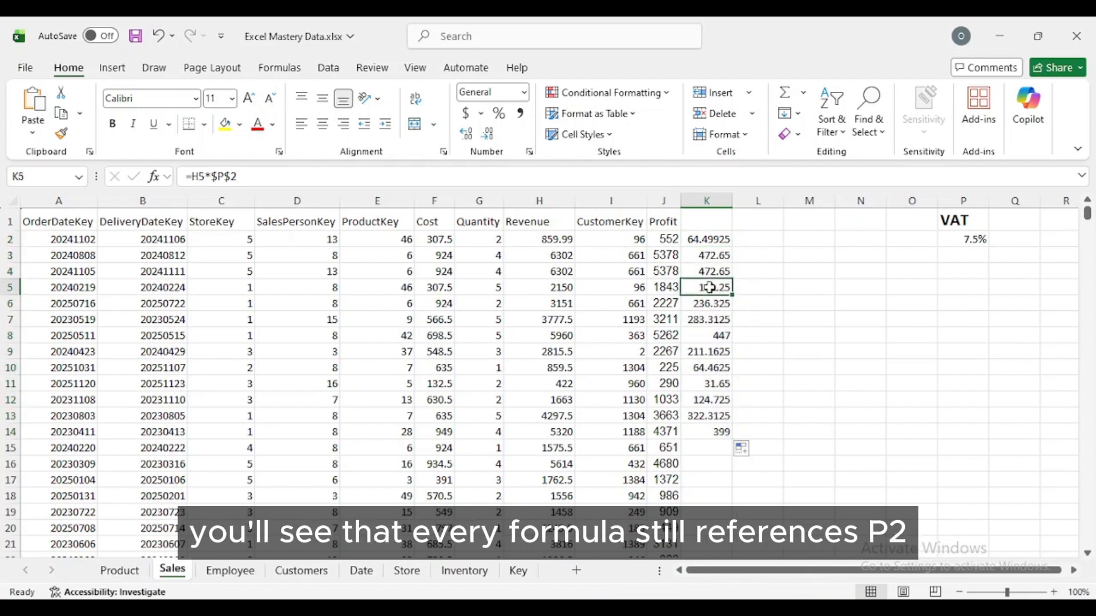
Step: Inspect more of the copied VAT formulas in column K, in cells K6, K8, K11 and K13
{"action": "left_click", "coordinate": [709, 305]}
{"action": "left_click", "coordinate": [709, 340]}
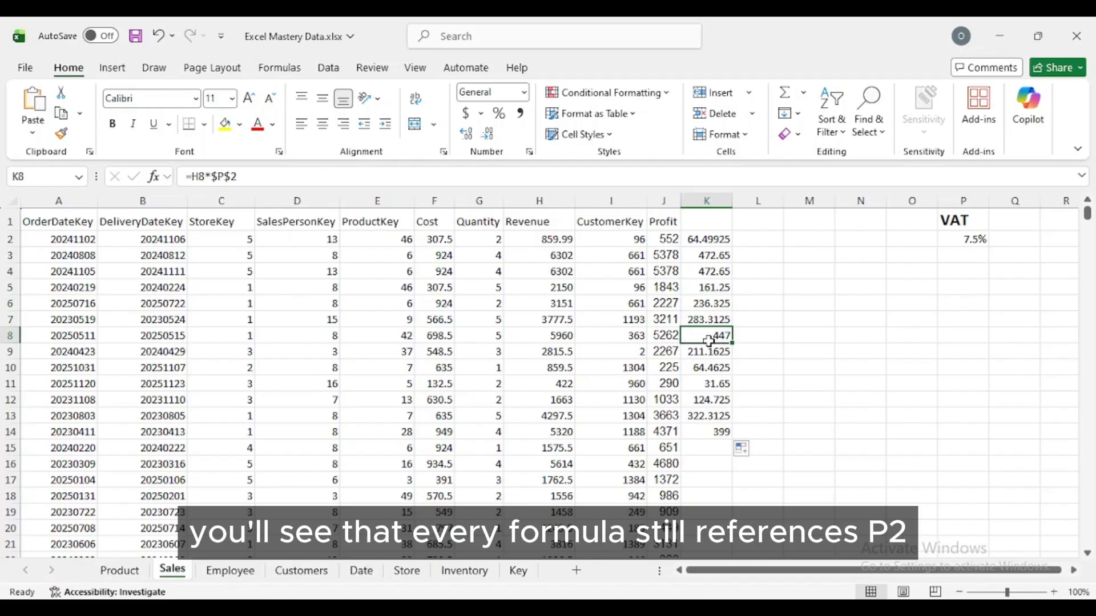
{"action": "left_click", "coordinate": [709, 381]}
{"action": "left_click", "coordinate": [707, 418]}
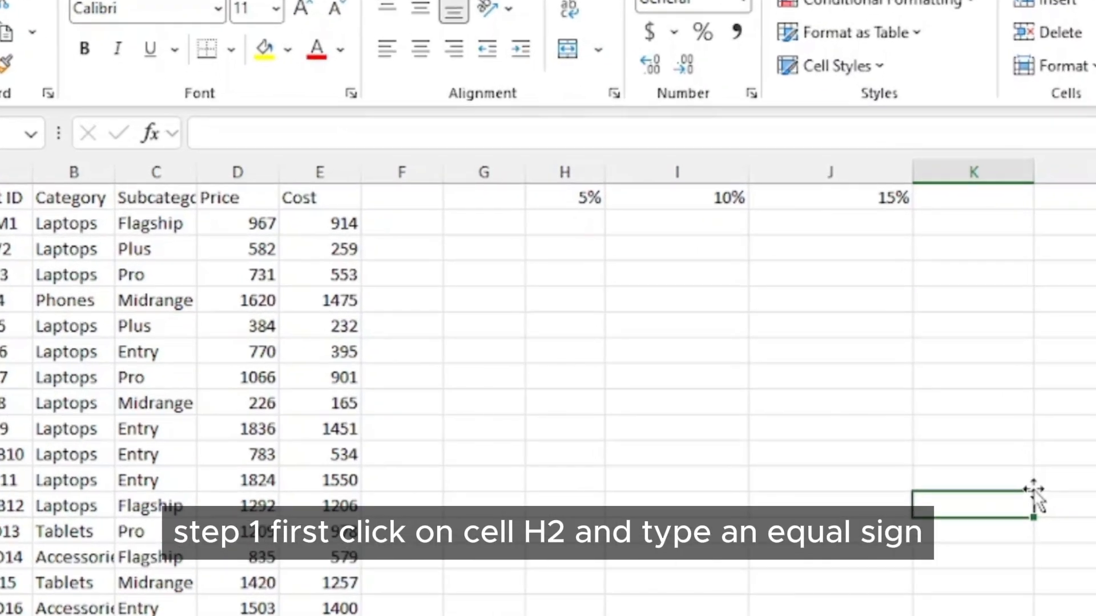
Step: Calculate the first product's price after the 5% discount in H2 with the formula =D2*(1-H1)
{"action": "left_click", "coordinate": [578, 227]}
{"action": "type", "text": "="}
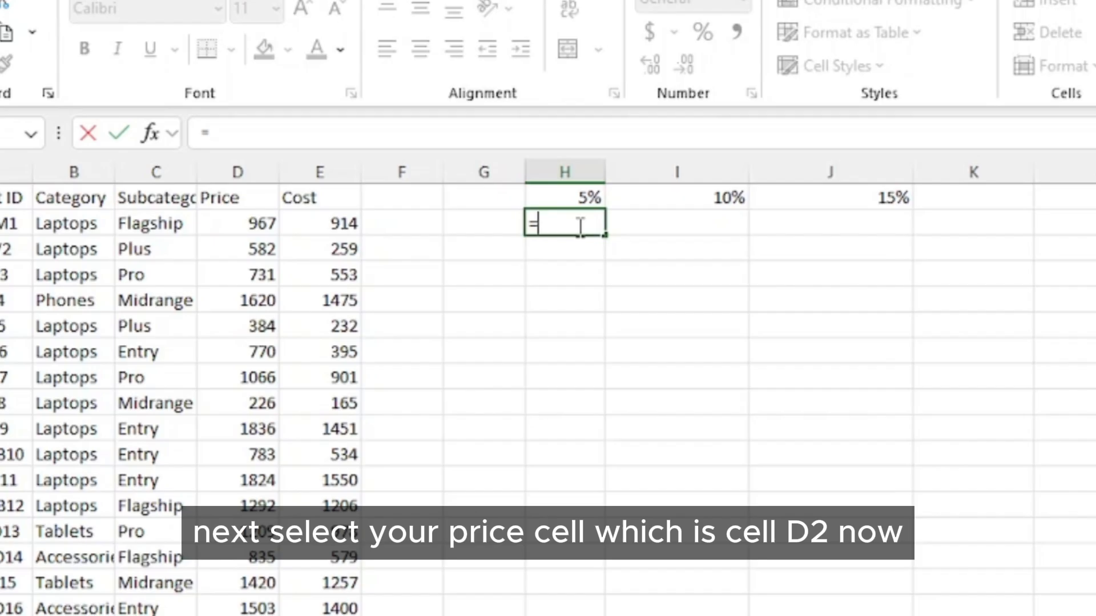
{"action": "left_click", "coordinate": [261, 225]}
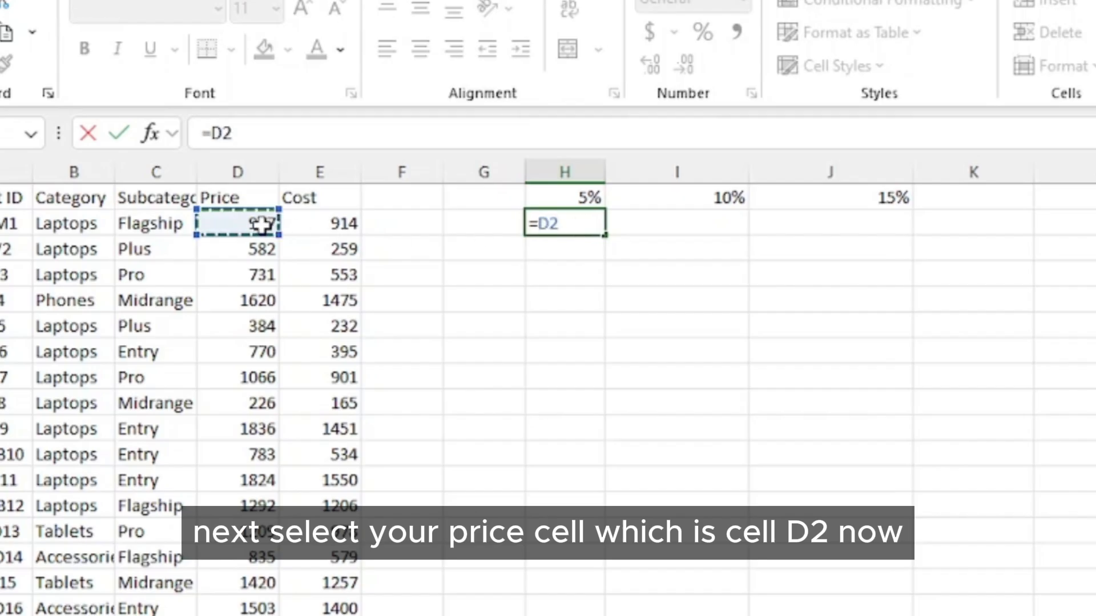
{"action": "type", "text": "*"}
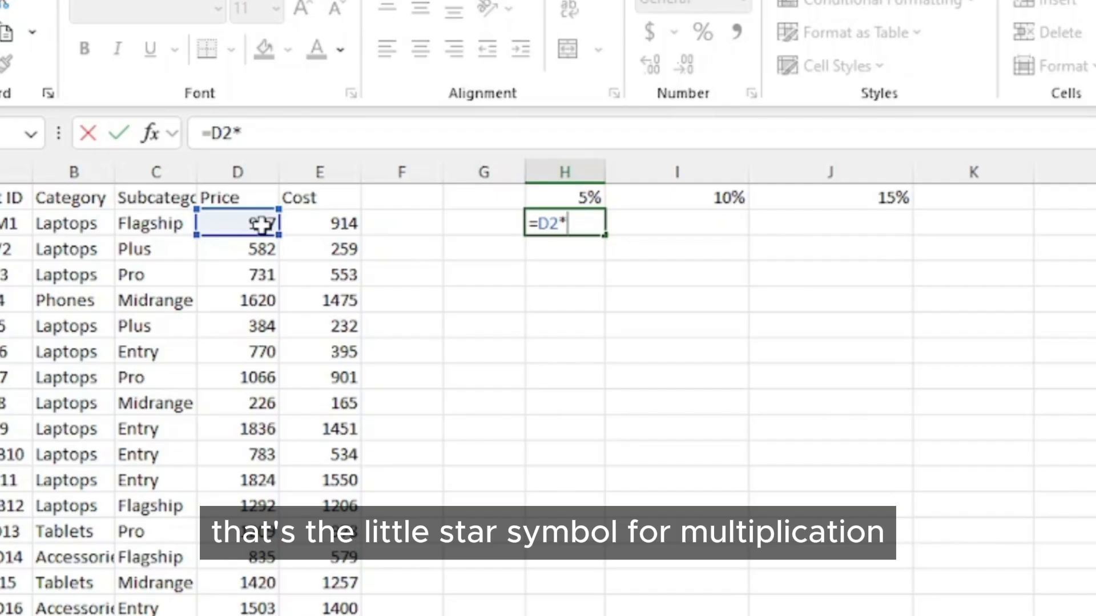
{"action": "type", "text": "("}
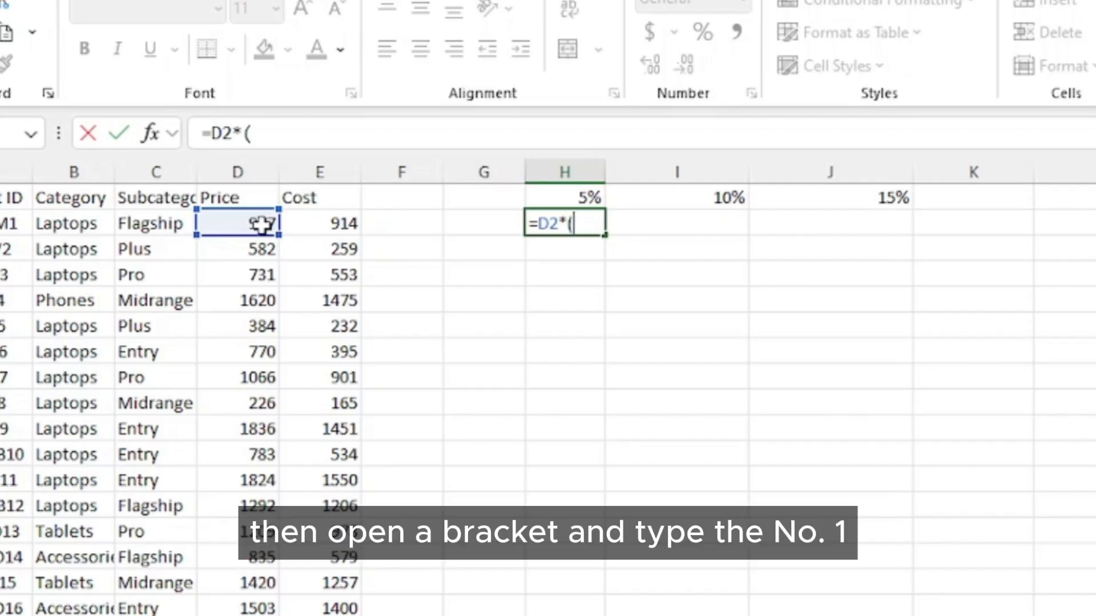
{"action": "type", "text": "1-"}
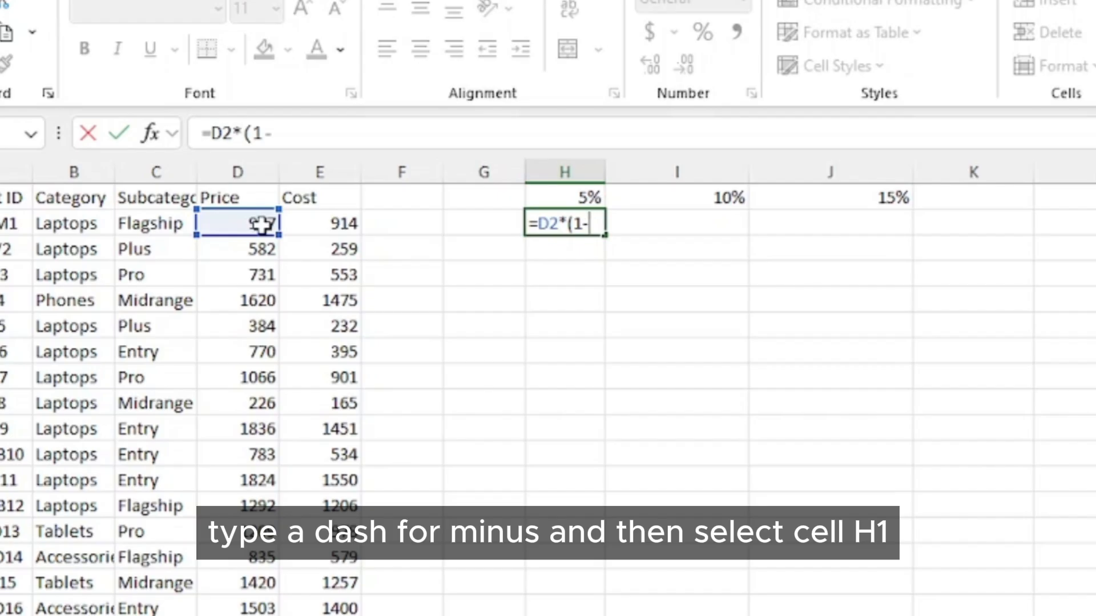
{"action": "left_click", "coordinate": [578, 196]}
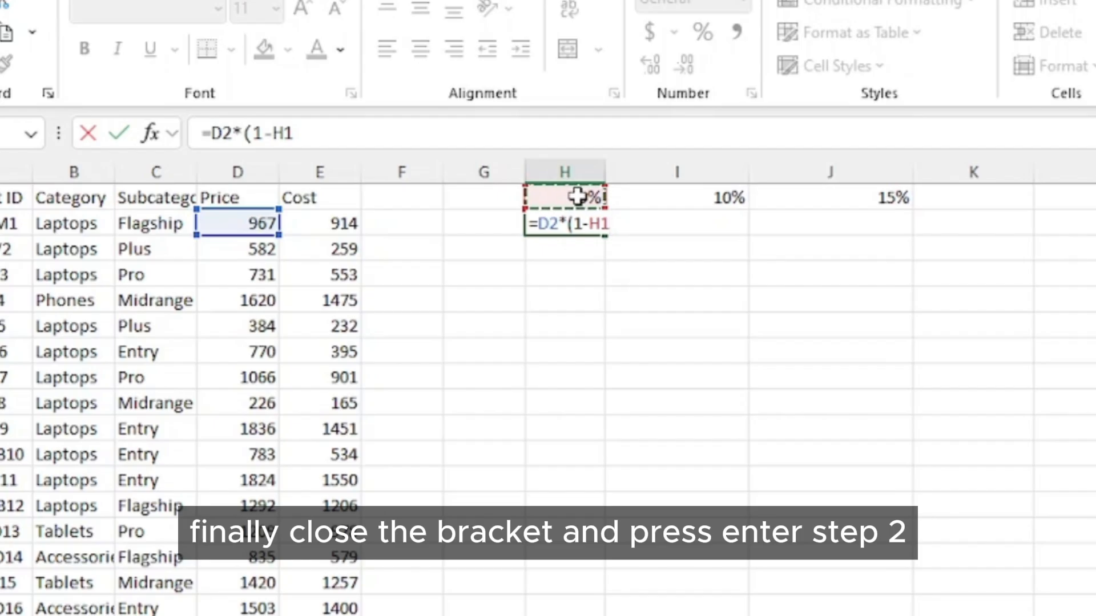
{"action": "type", "text": ")"}
{"action": "key", "text": "Return"}
Step: Fill the discounted price formula from H2 across to J2 and inspect the copied formulas in J2 and I2
{"action": "left_click", "coordinate": [589, 223]}
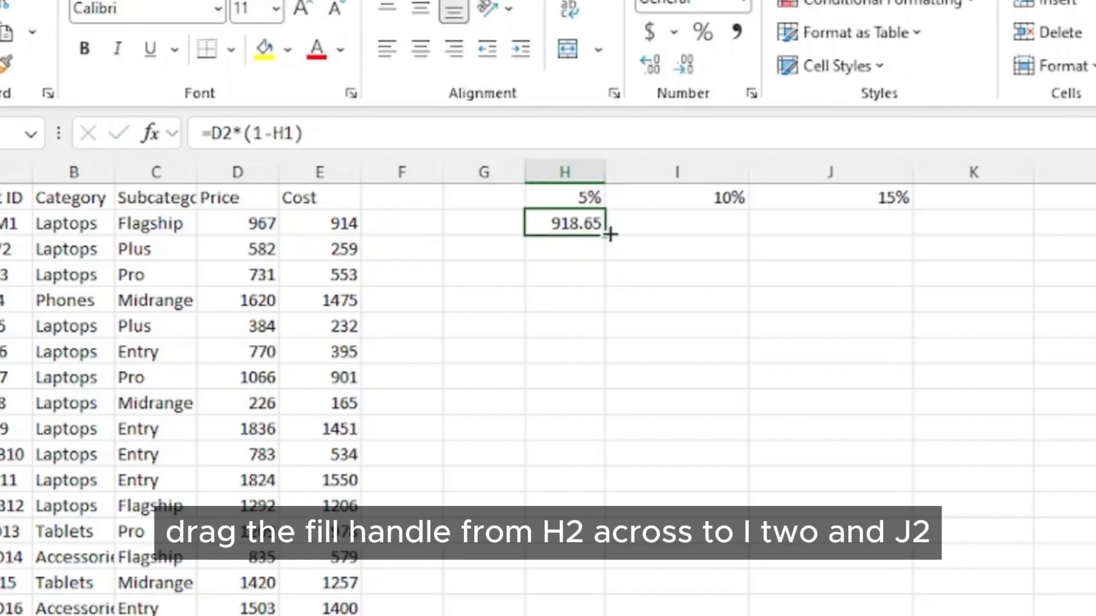
{"action": "left_click_drag", "start_coordinate": [610, 234], "coordinate": [885, 223]}
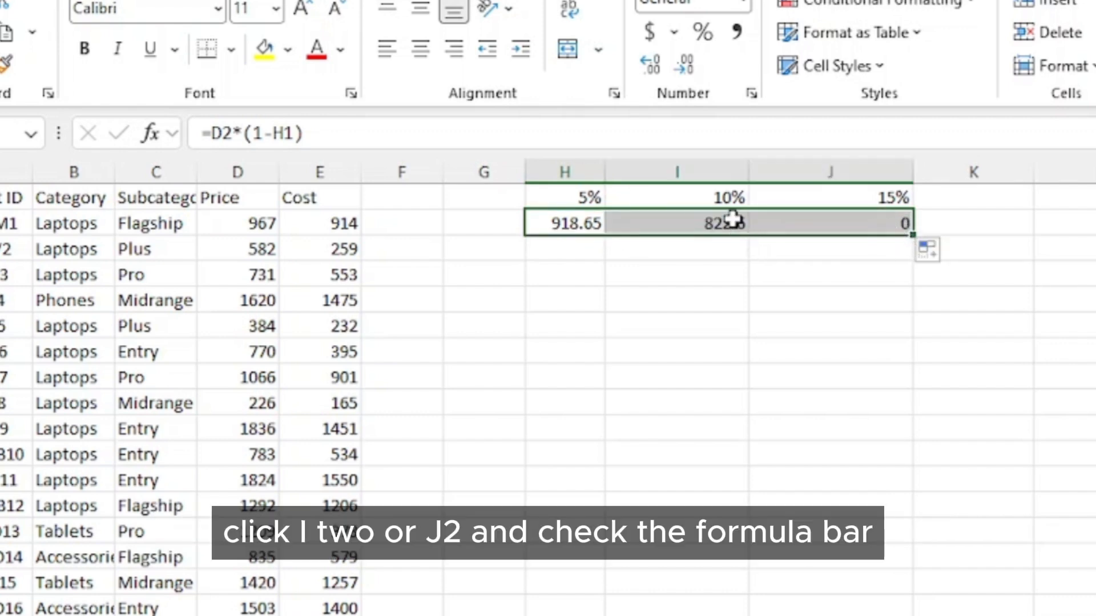
{"action": "left_click", "coordinate": [770, 223]}
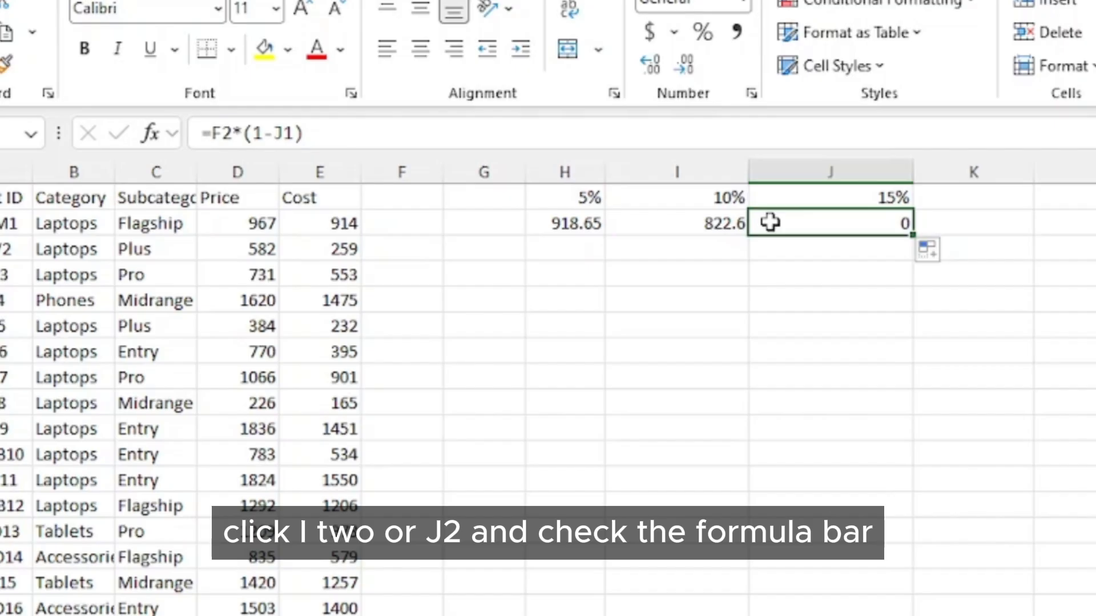
{"action": "left_click", "coordinate": [715, 223]}
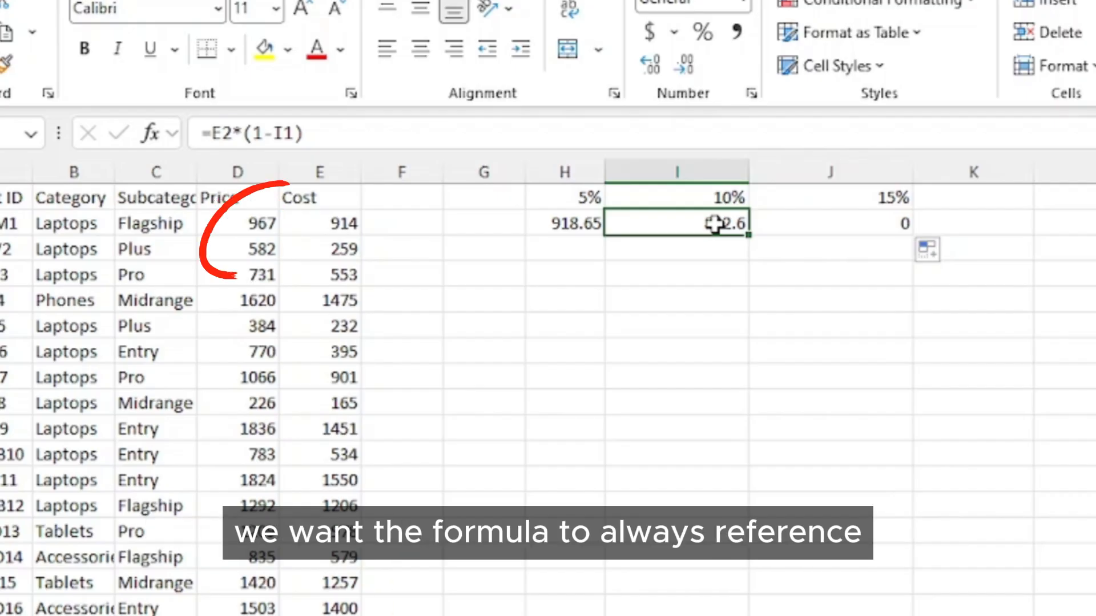
Step: Lock the price column reference in H2 by changing the formula to =$D2*(1-H1)
{"action": "left_click", "coordinate": [579, 219]}
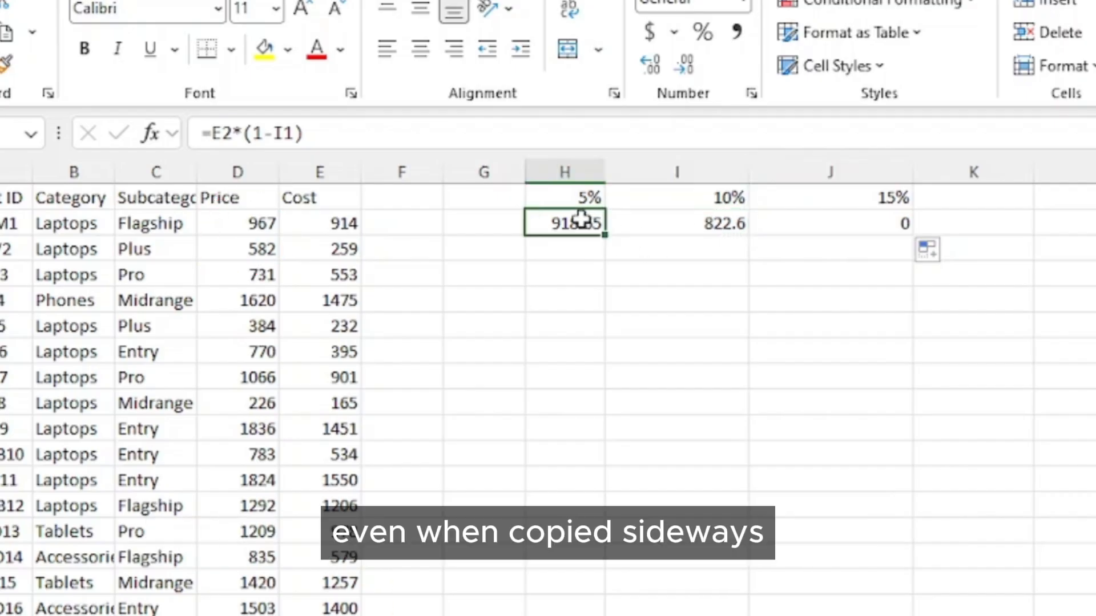
{"action": "left_click", "coordinate": [218, 134]}
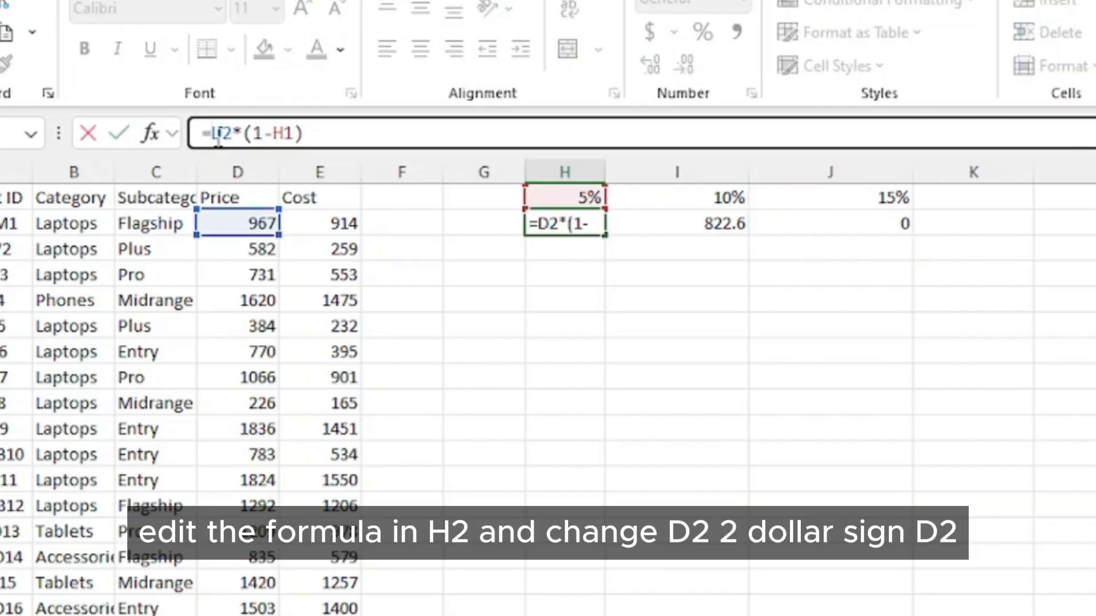
{"action": "type", "text": "$"}
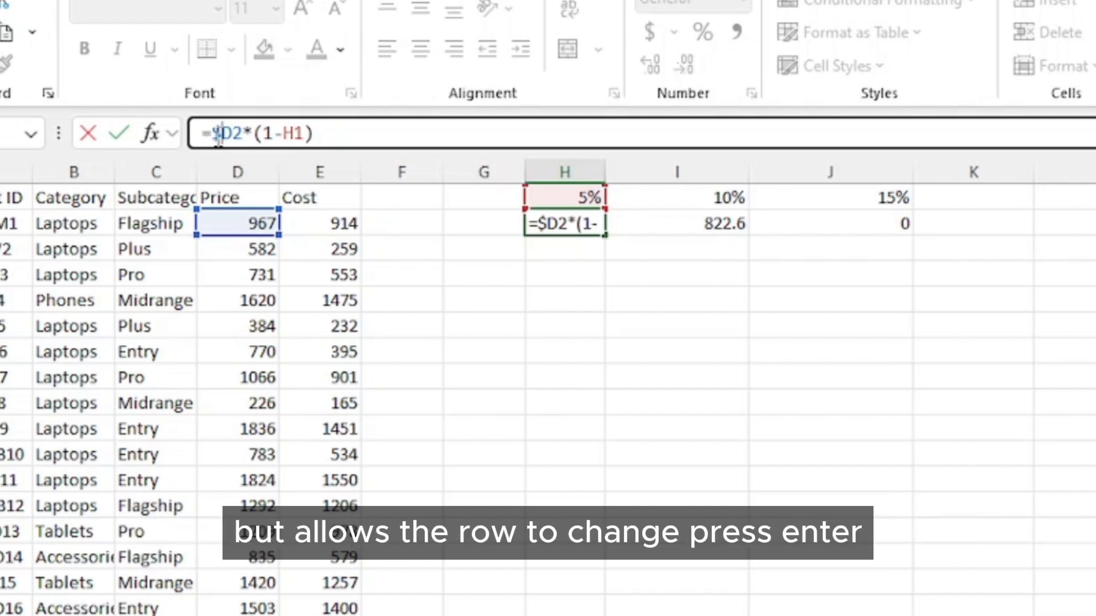
{"action": "key", "text": "Return"}
Step: Fill the column-locked price formula from H2 across to J2 and inspect the results in J2 and I2
{"action": "left_click", "coordinate": [587, 220]}
{"action": "left_click_drag", "start_coordinate": [607, 235], "coordinate": [911, 234]}
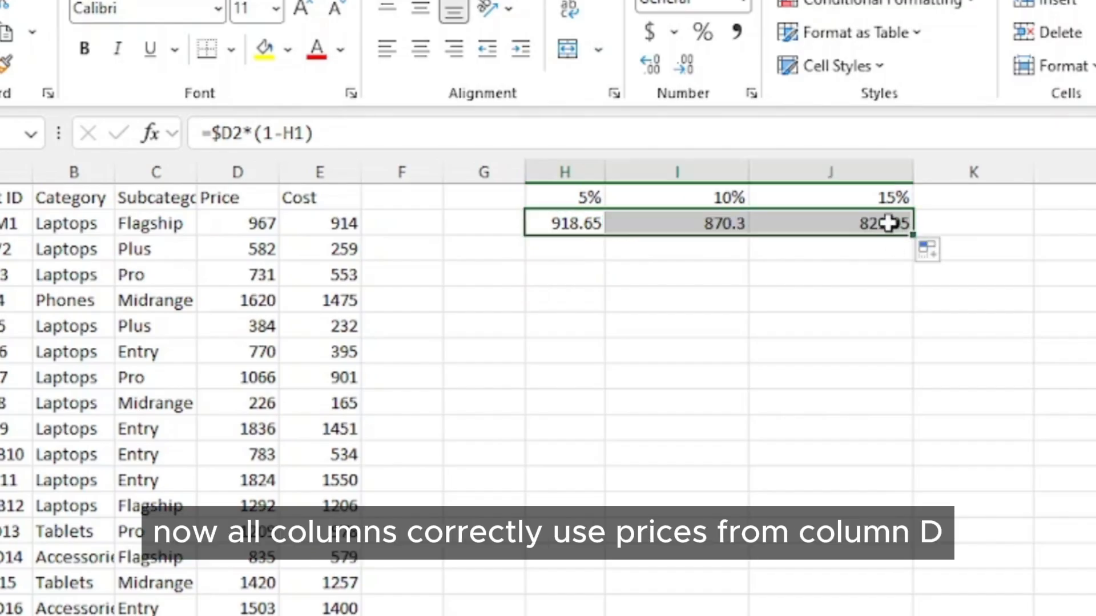
{"action": "left_click", "coordinate": [891, 221]}
{"action": "left_click", "coordinate": [733, 224]}
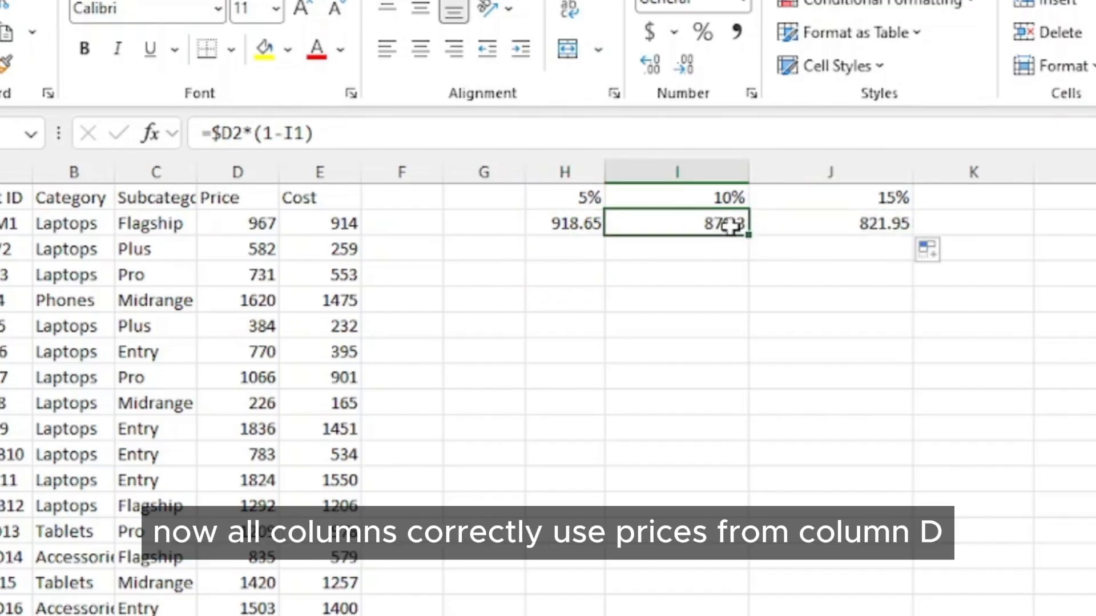
Step: Fill the formulas in H2:J2 down to row 8 and inspect the copied formulas in H4, H5 and H6
{"action": "left_click", "coordinate": [581, 222]}
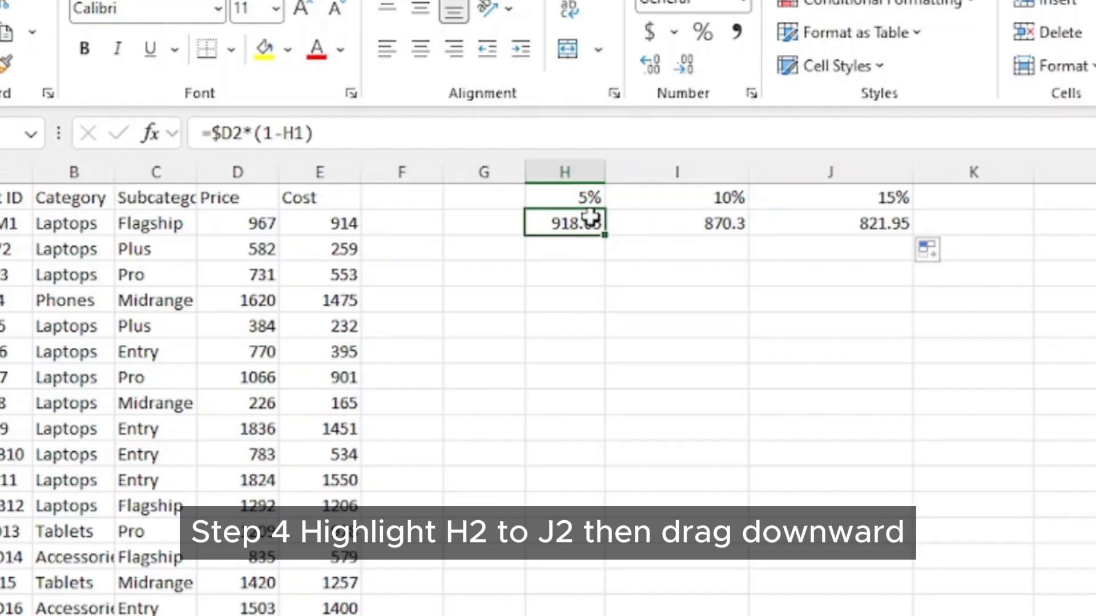
{"action": "left_click_drag", "start_coordinate": [587, 220], "coordinate": [822, 225]}
{"action": "left_click_drag", "start_coordinate": [914, 233], "coordinate": [925, 399]}
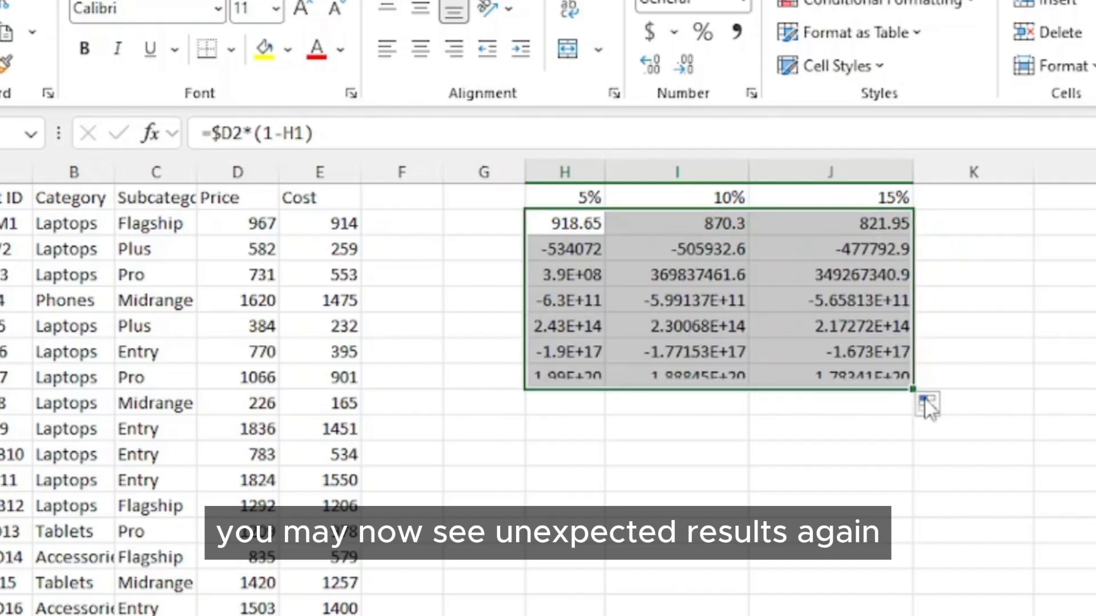
{"action": "left_click", "coordinate": [570, 274]}
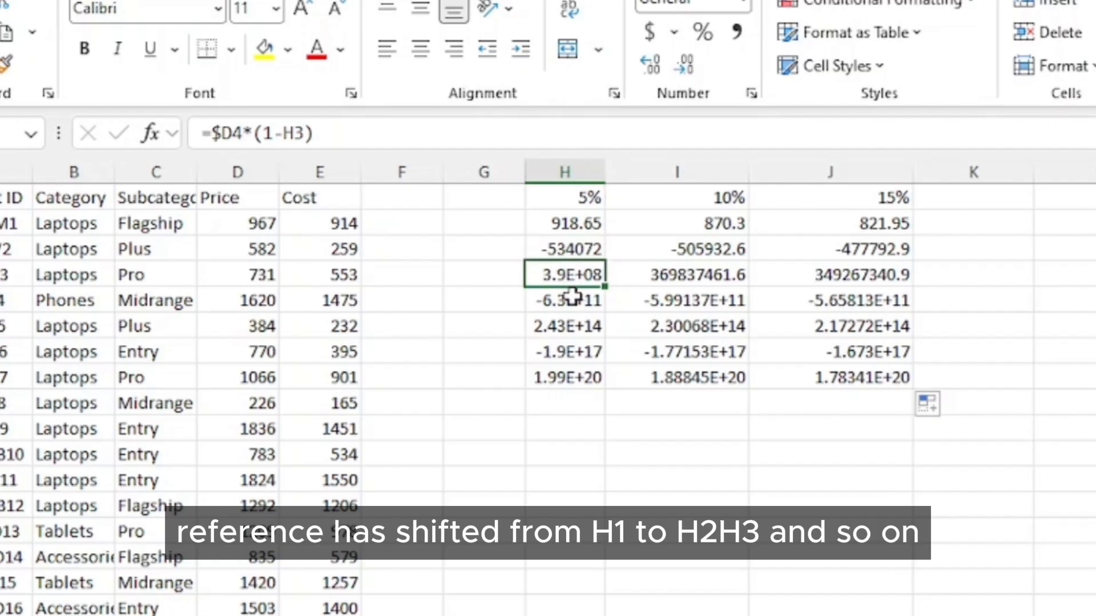
{"action": "left_click", "coordinate": [567, 300]}
{"action": "left_click", "coordinate": [581, 317]}
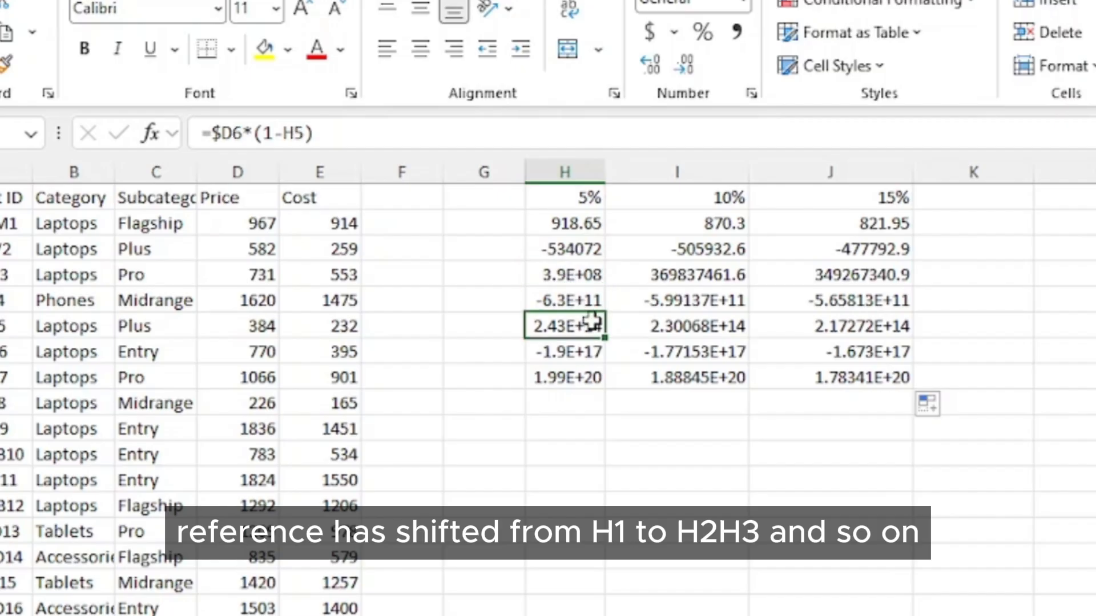
Step: Lock the discount row reference in H2 by changing the formula to =$D2*(1-H$1)
{"action": "left_click", "coordinate": [580, 222]}
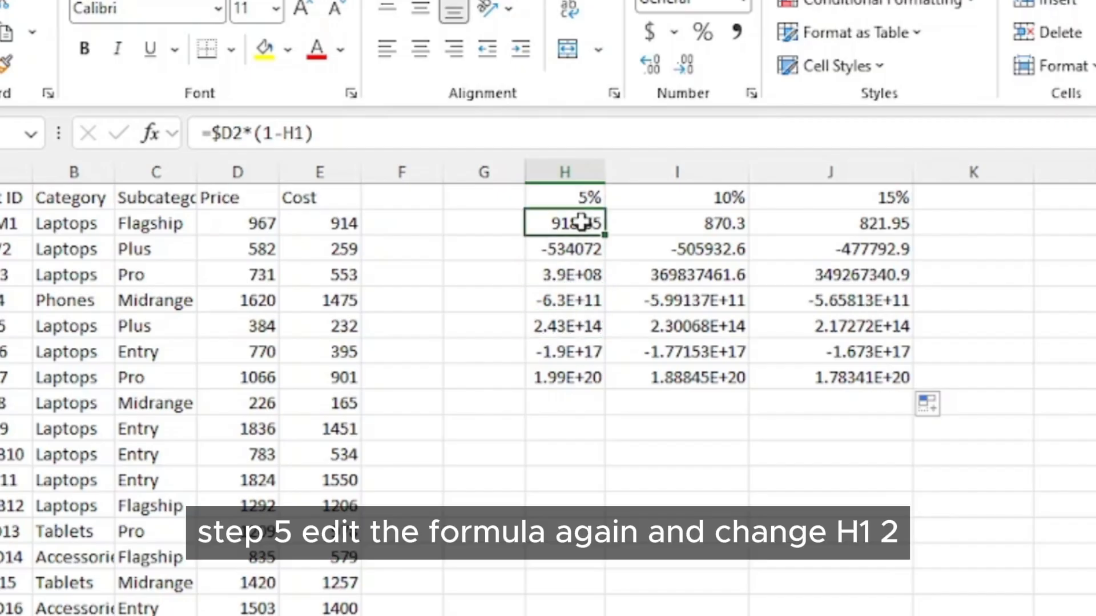
{"action": "left_click", "coordinate": [296, 135]}
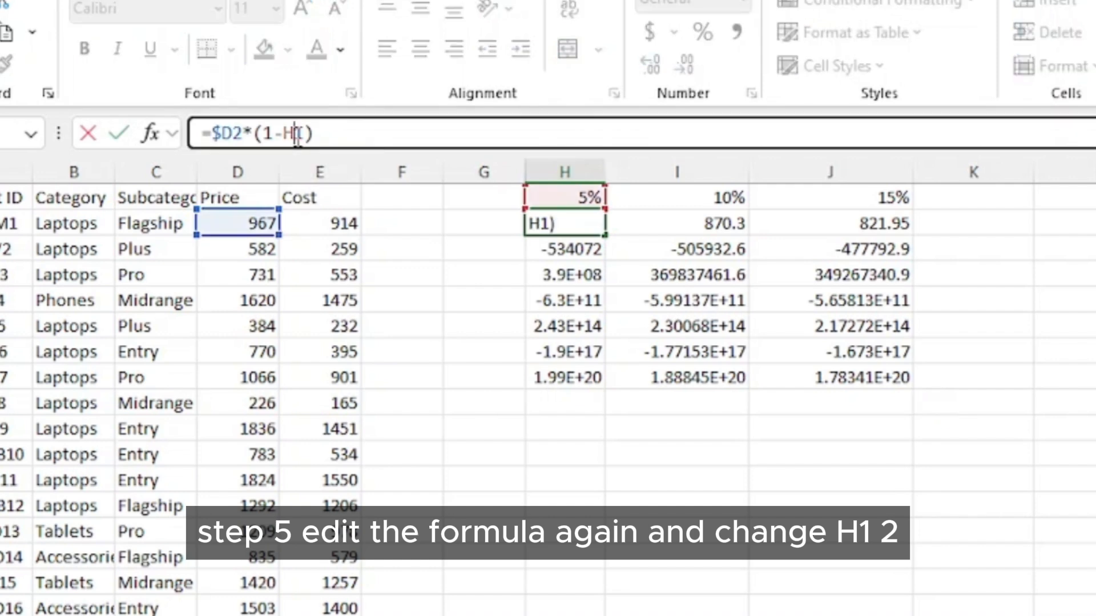
{"action": "type", "text": "$"}
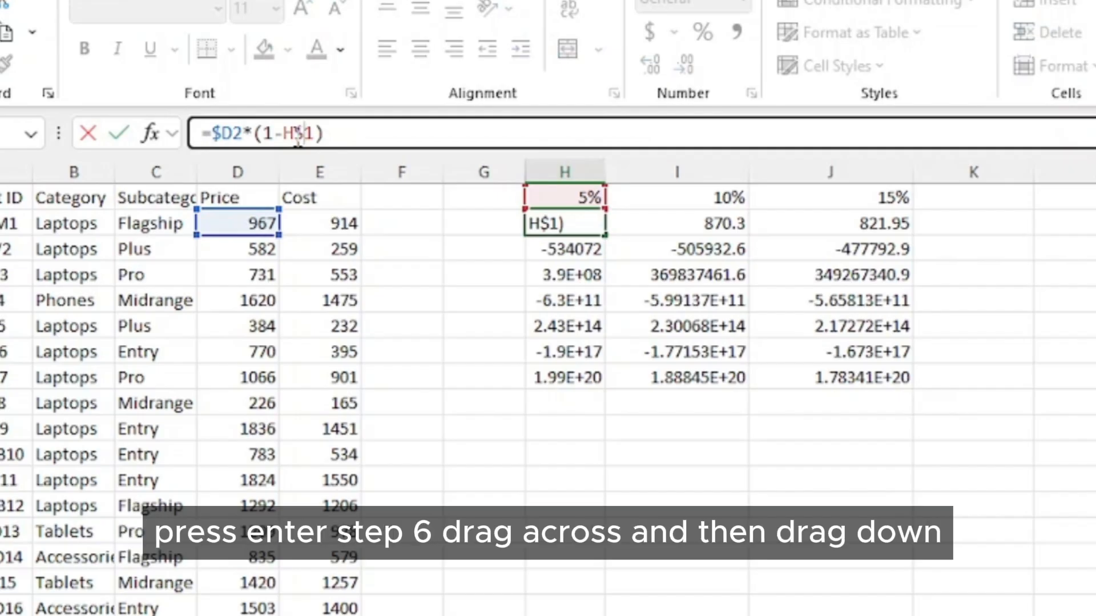
{"action": "key", "text": "Return"}
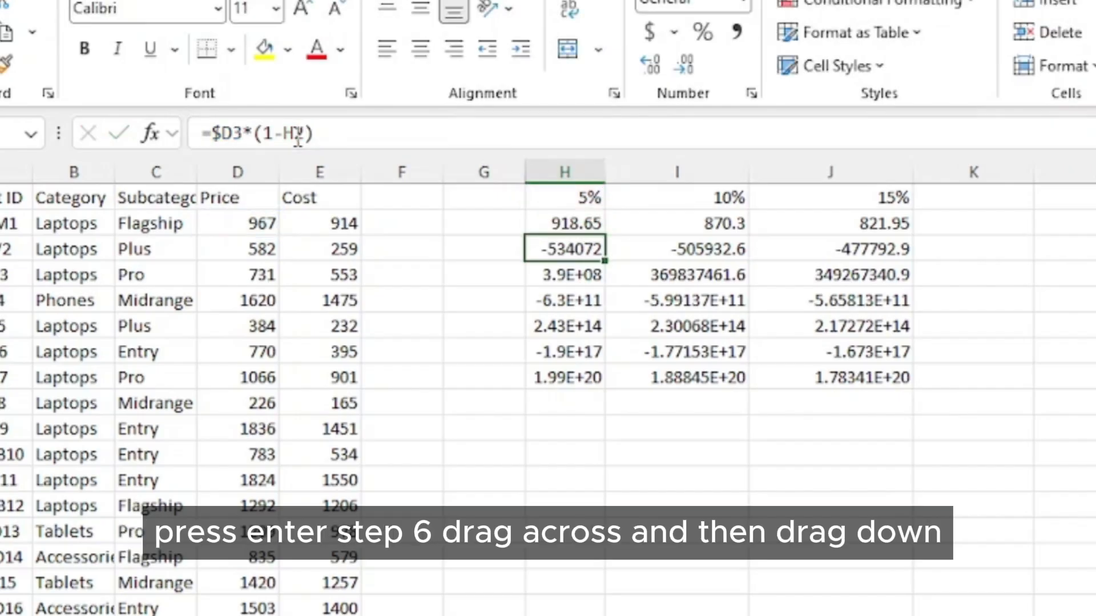
Step: Fill the mixed-reference formula from H2 through H2:J8 and inspect copies in I8 and column H
{"action": "left_click", "coordinate": [556, 219]}
{"action": "left_click_drag", "start_coordinate": [609, 234], "coordinate": [918, 380]}
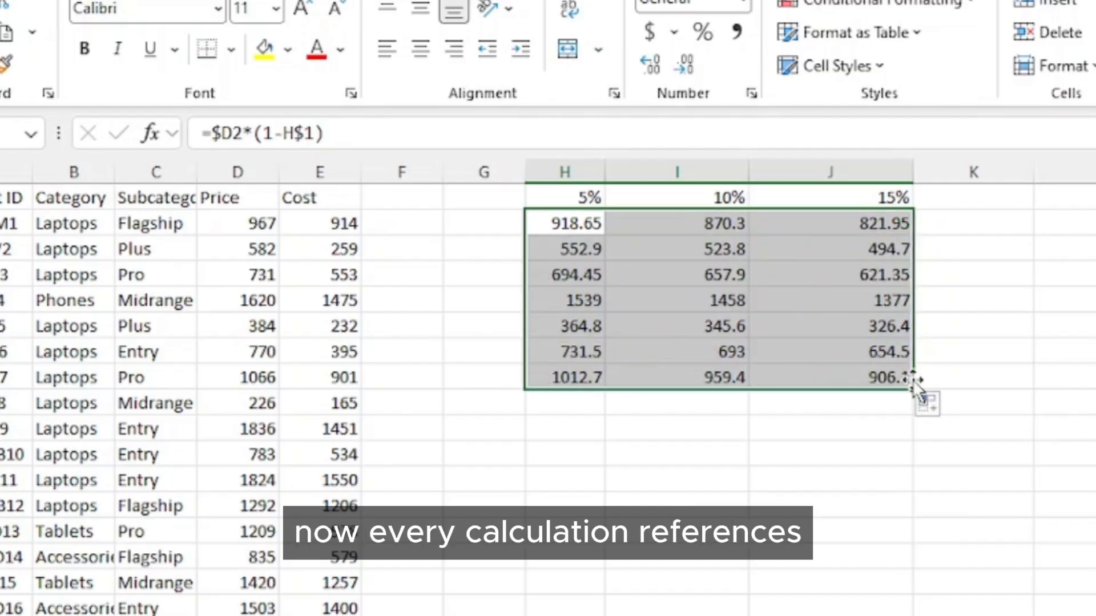
{"action": "left_click", "coordinate": [718, 376]}
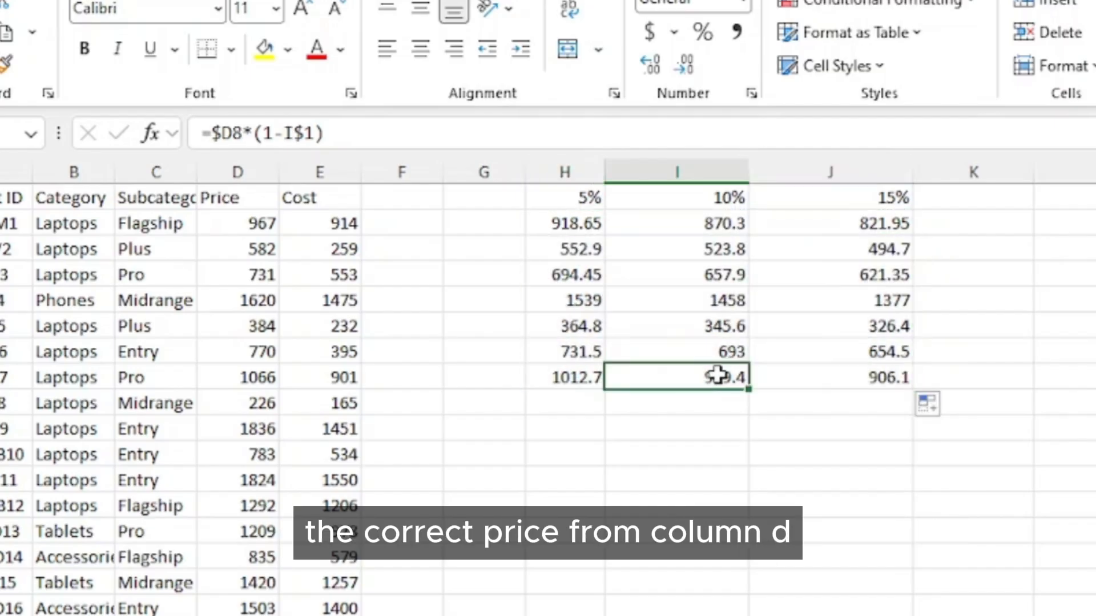
{"action": "left_click", "coordinate": [591, 378]}
{"action": "left_click", "coordinate": [588, 329]}
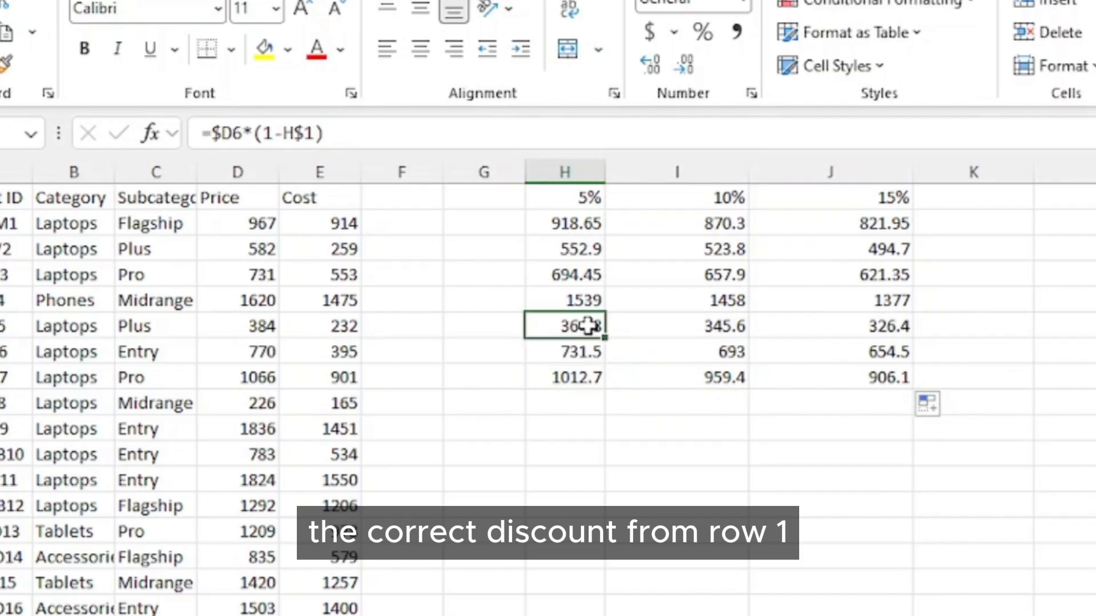
{"action": "left_click", "coordinate": [592, 300]}
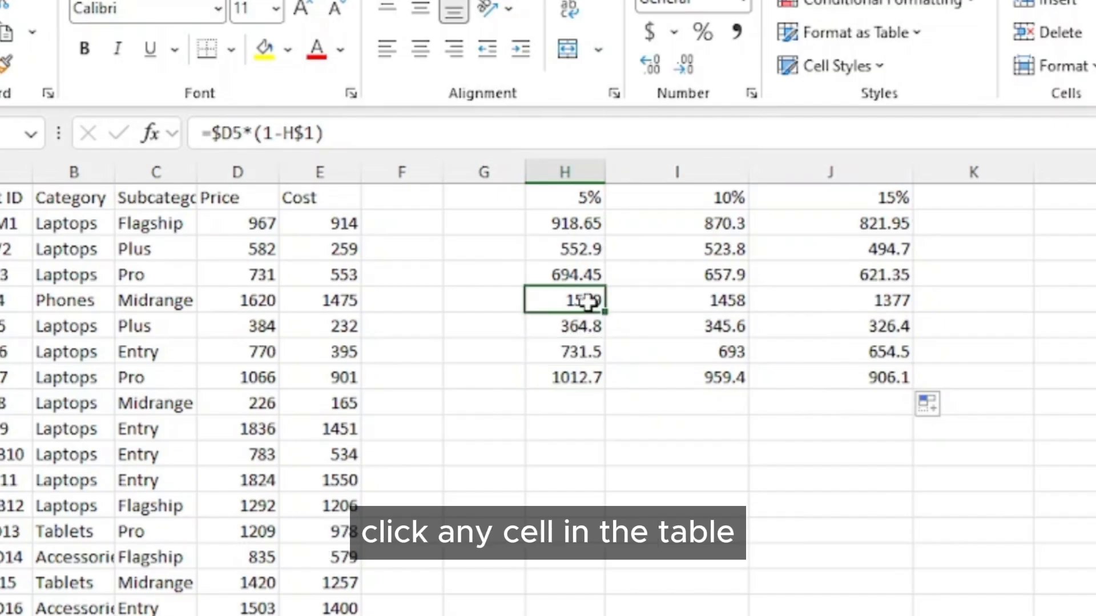
{"action": "left_click", "coordinate": [587, 274]}
{"action": "left_click", "coordinate": [582, 245]}
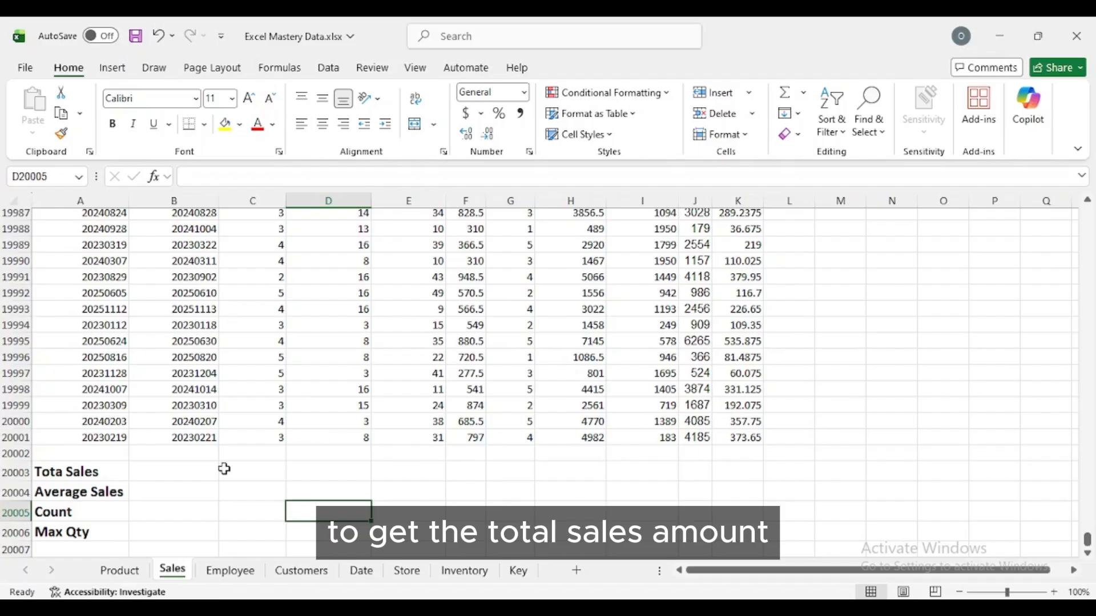
Step: Total the Revenue column in the Total Sales cell B20003 with a SUM formula over H2:H20001
{"action": "left_click", "coordinate": [171, 472]}
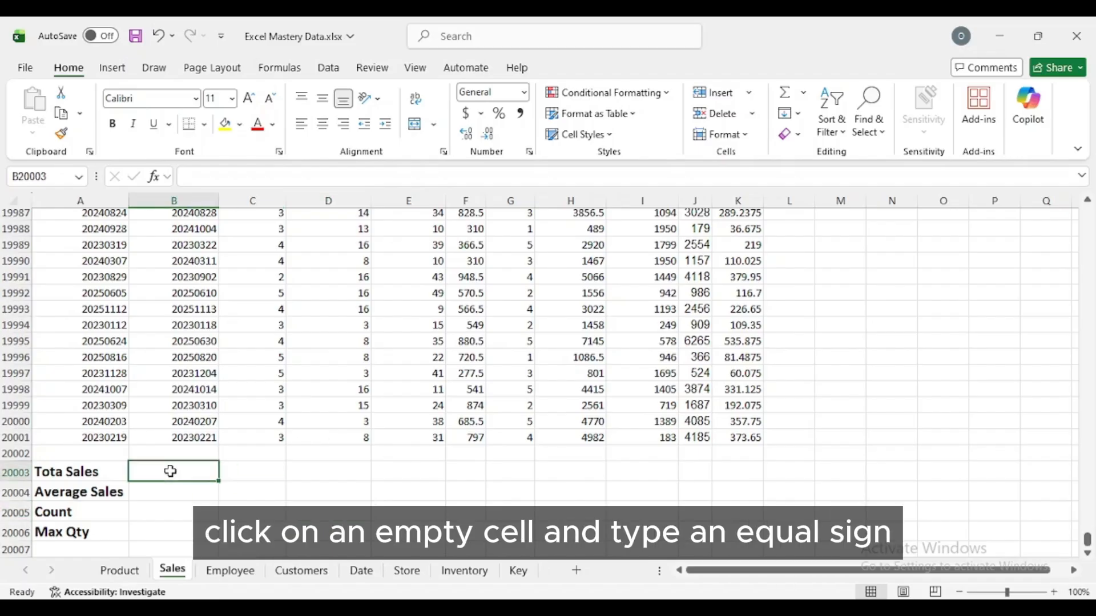
{"action": "type", "text": "="}
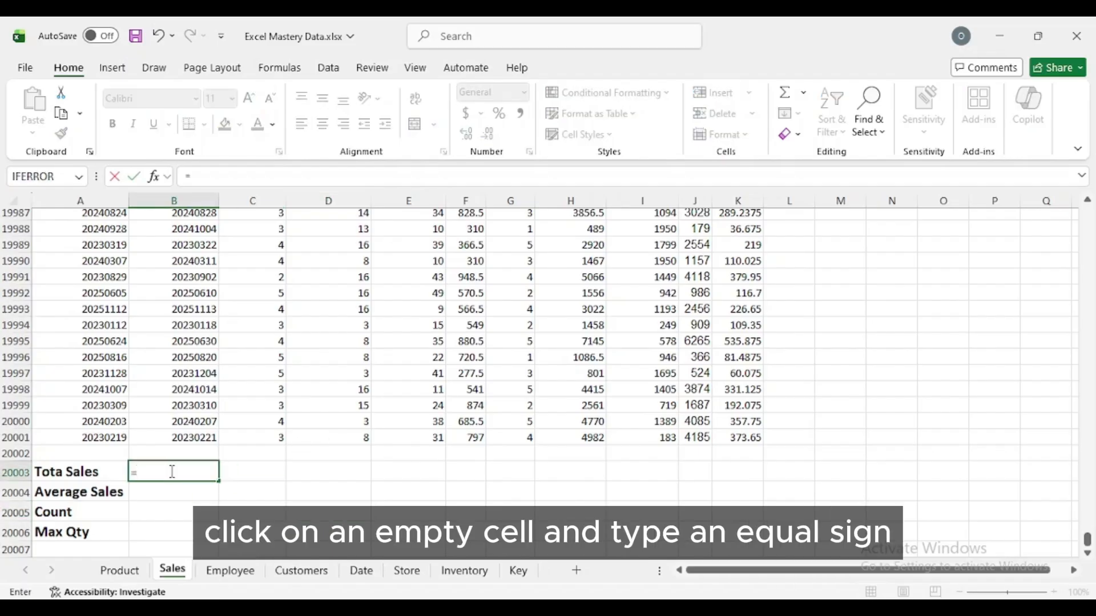
{"action": "type", "text": "sum"}
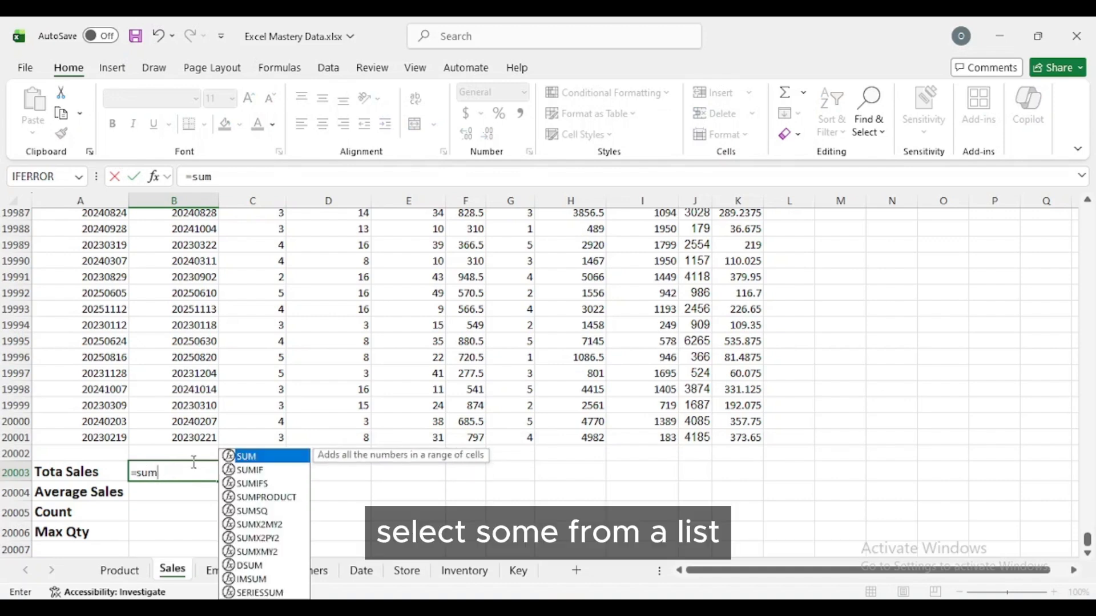
{"action": "double_click", "coordinate": [266, 460]}
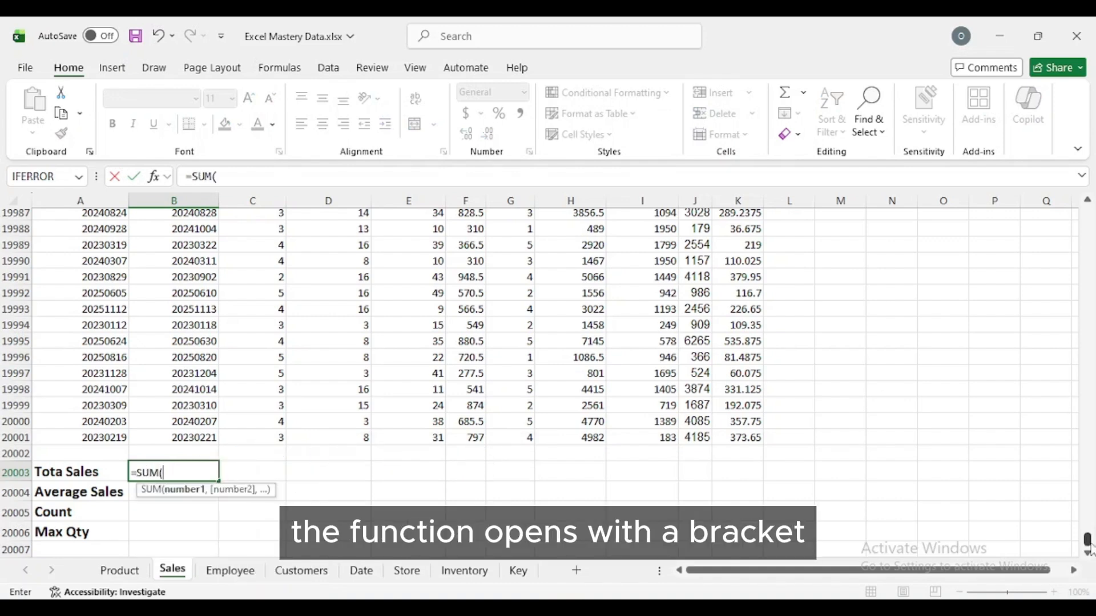
{"action": "left_click_drag", "start_coordinate": [1087, 539], "coordinate": [1080, 217]}
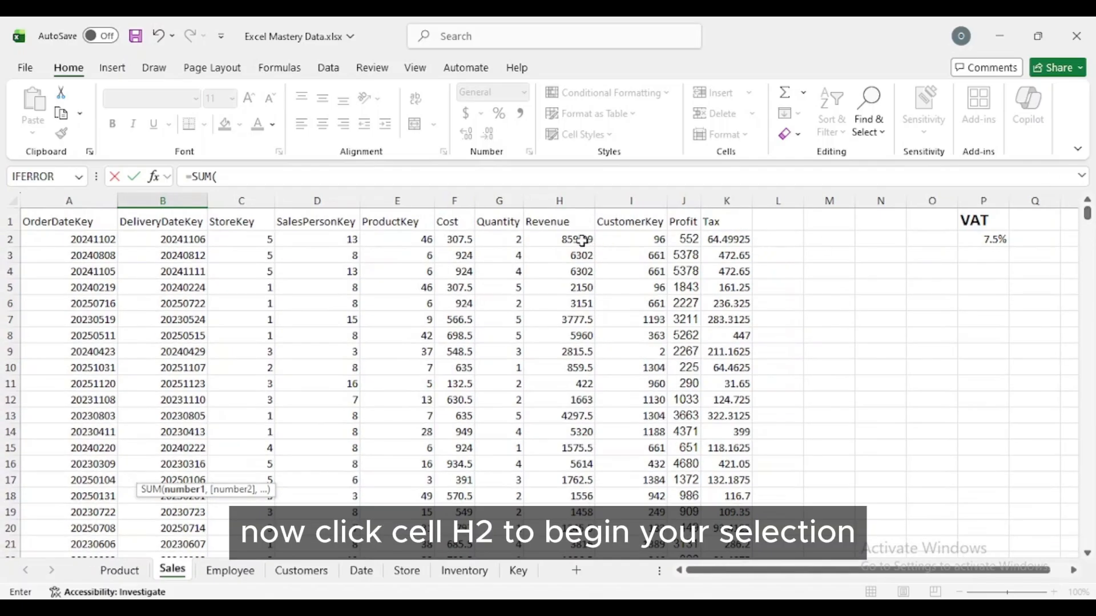
{"action": "left_click", "coordinate": [581, 240]}
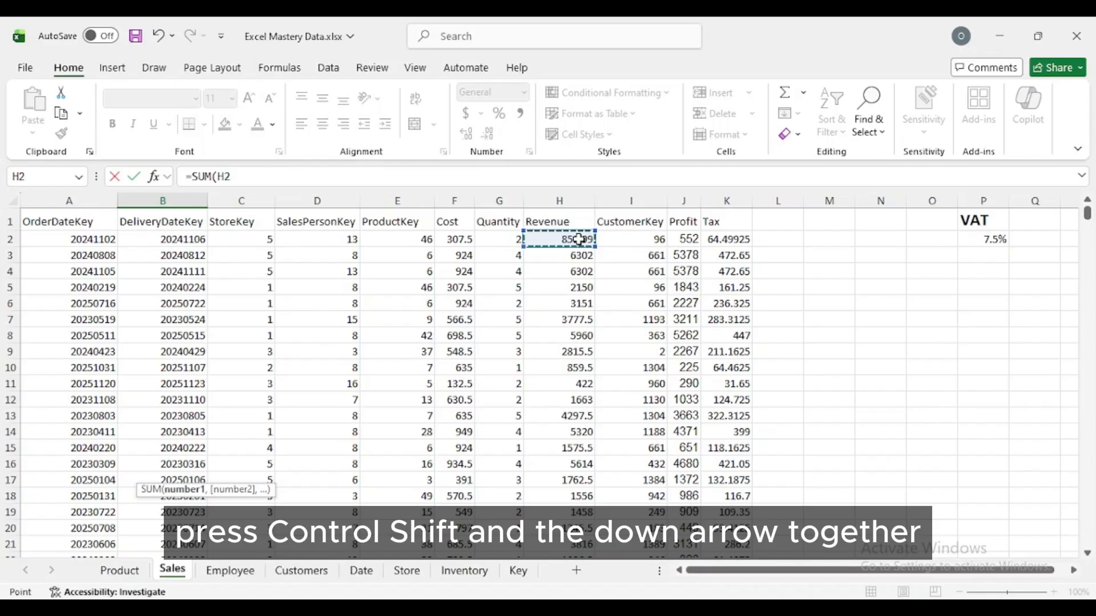
{"action": "key", "text": "ctrl+shift+Down"}
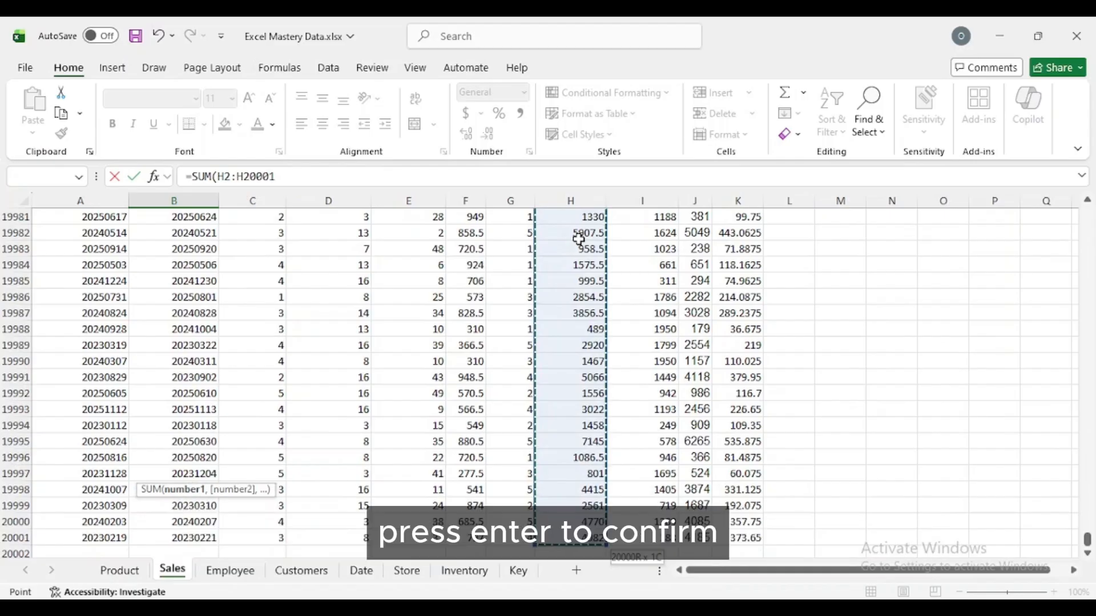
{"action": "key", "text": "Return"}
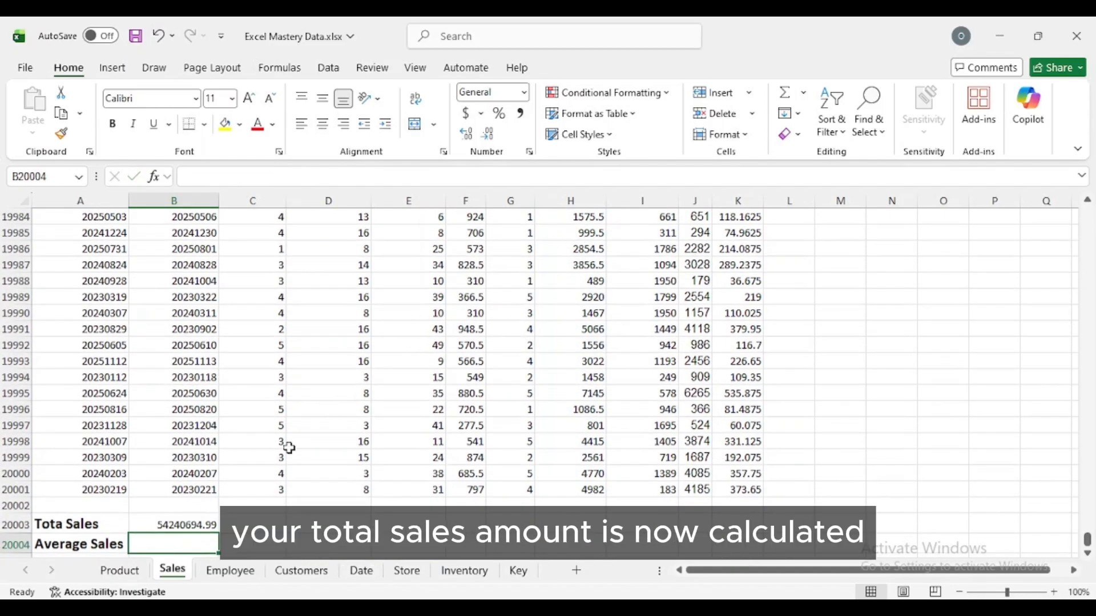
Step: Calculate the average revenue in the Average Sales cell B20004 with an AVERAGE formula over H2:H20001
{"action": "scroll", "coordinate": [274, 460], "scroll_direction": "down", "scroll_amount": 1}
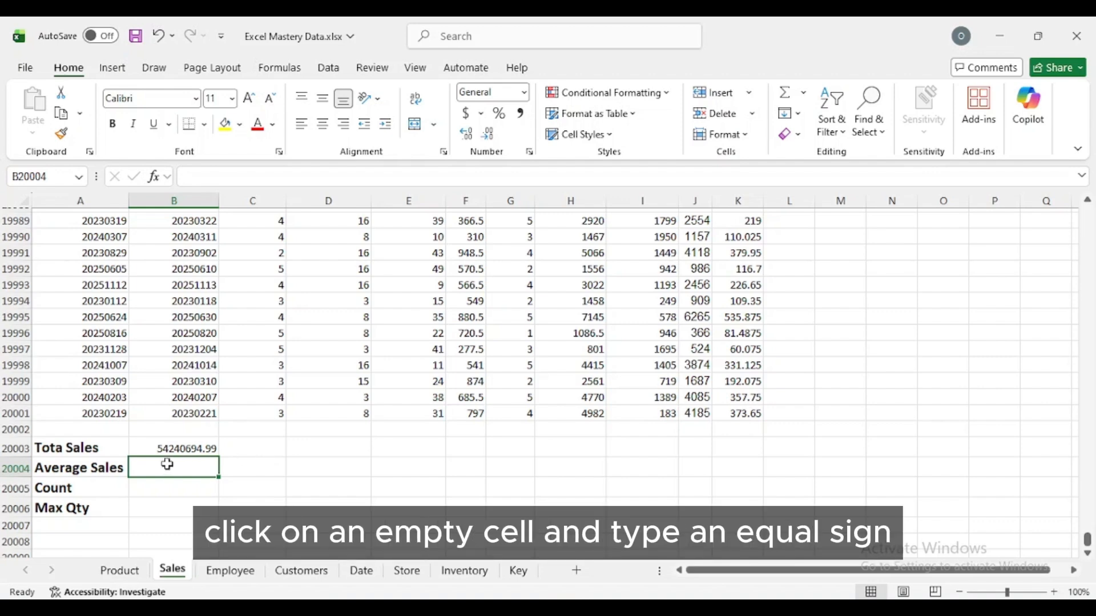
{"action": "type", "text": "="}
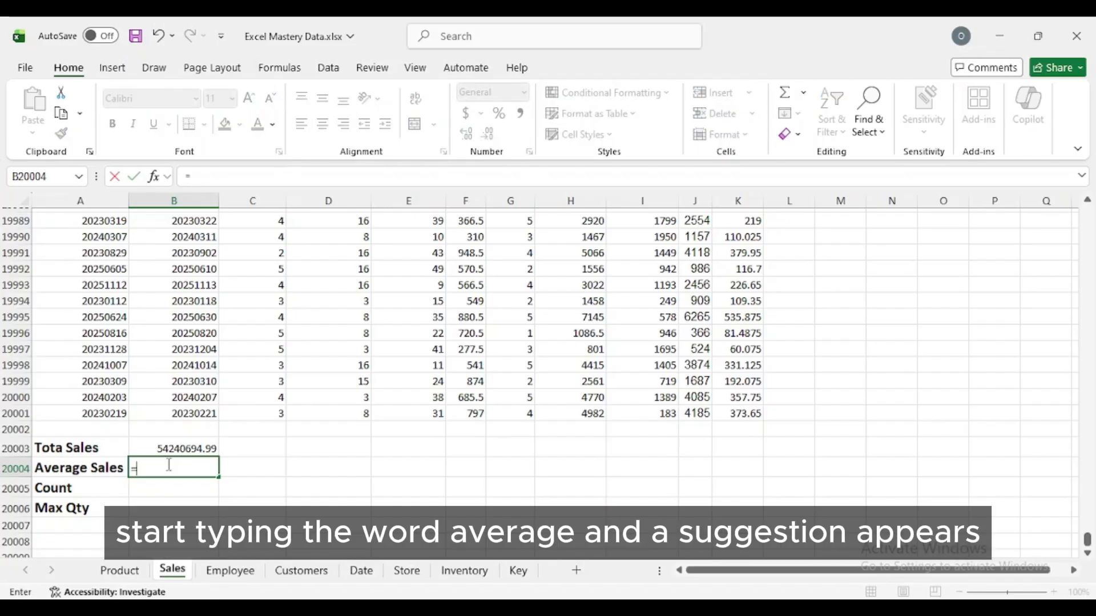
{"action": "type", "text": "av"}
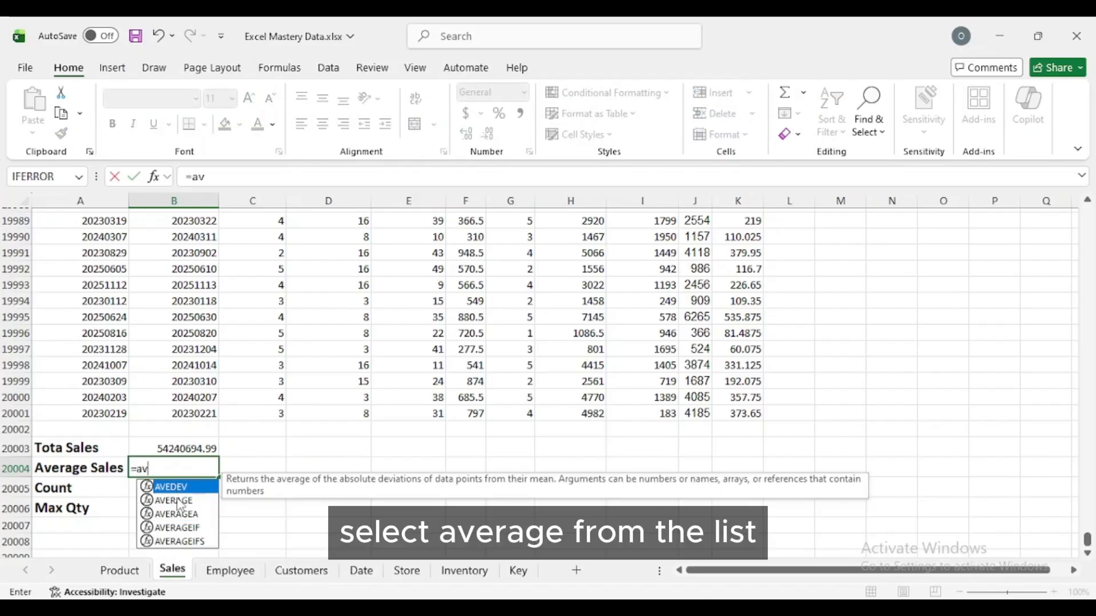
{"action": "double_click", "coordinate": [177, 501]}
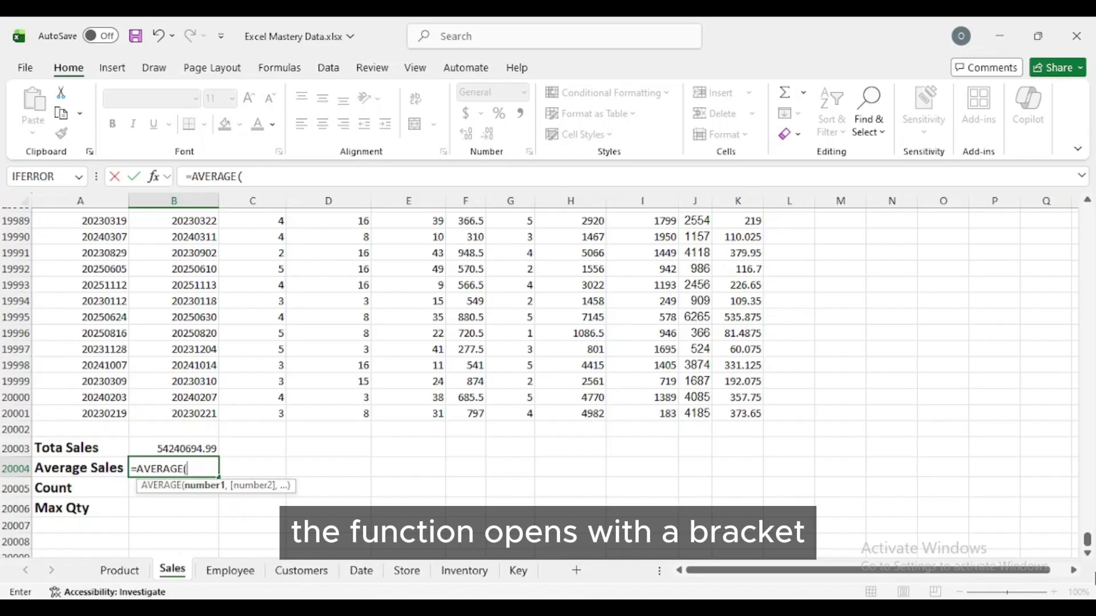
{"action": "left_click_drag", "start_coordinate": [1087, 545], "coordinate": [1065, 143]}
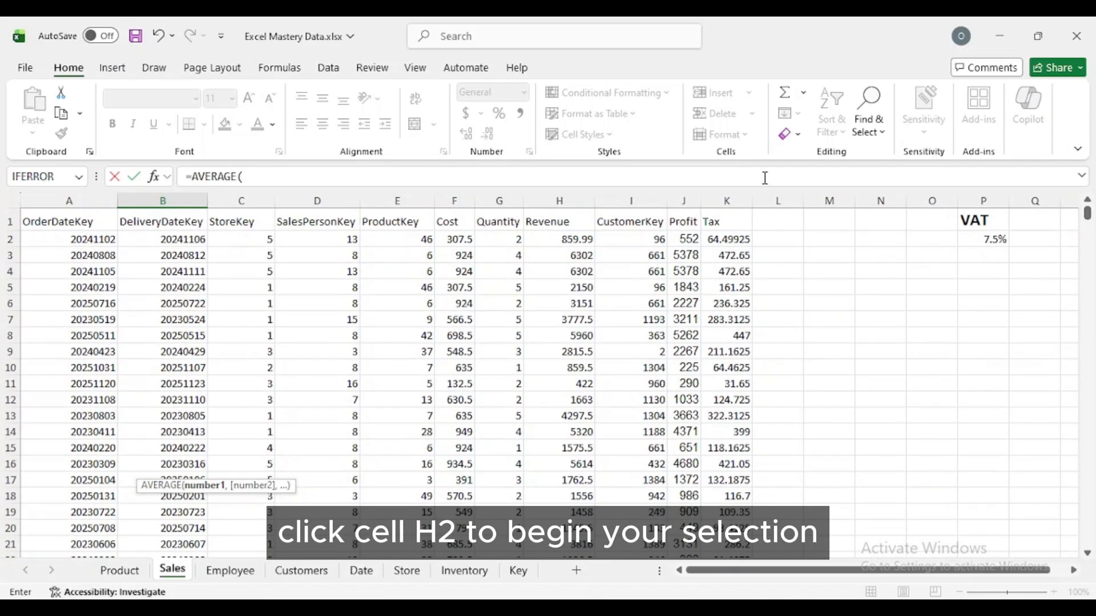
{"action": "left_click", "coordinate": [570, 242]}
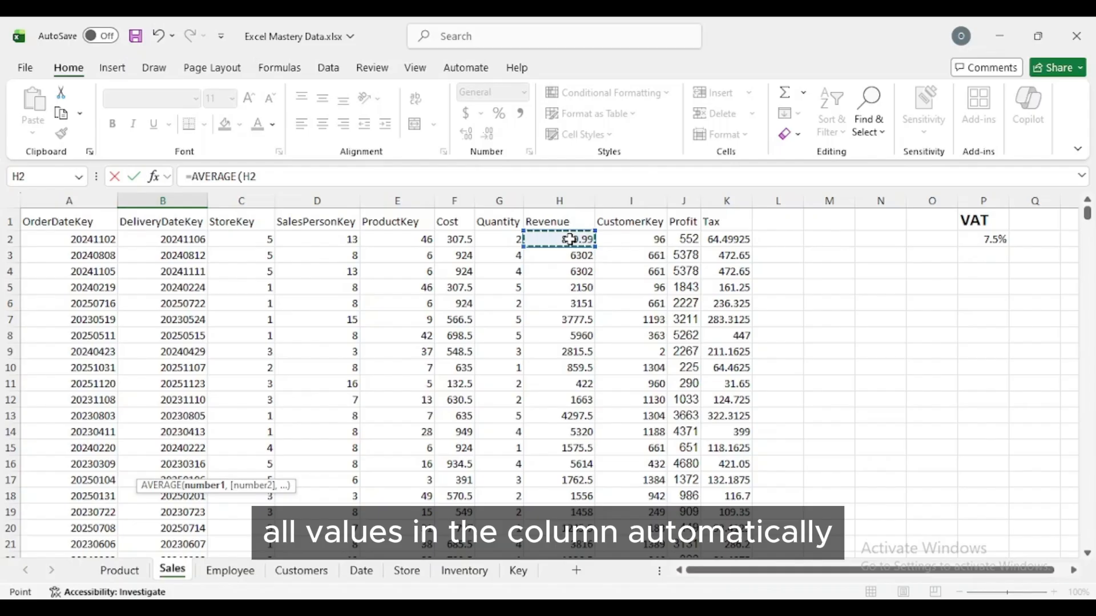
{"action": "key", "text": "ctrl+shift+Down"}
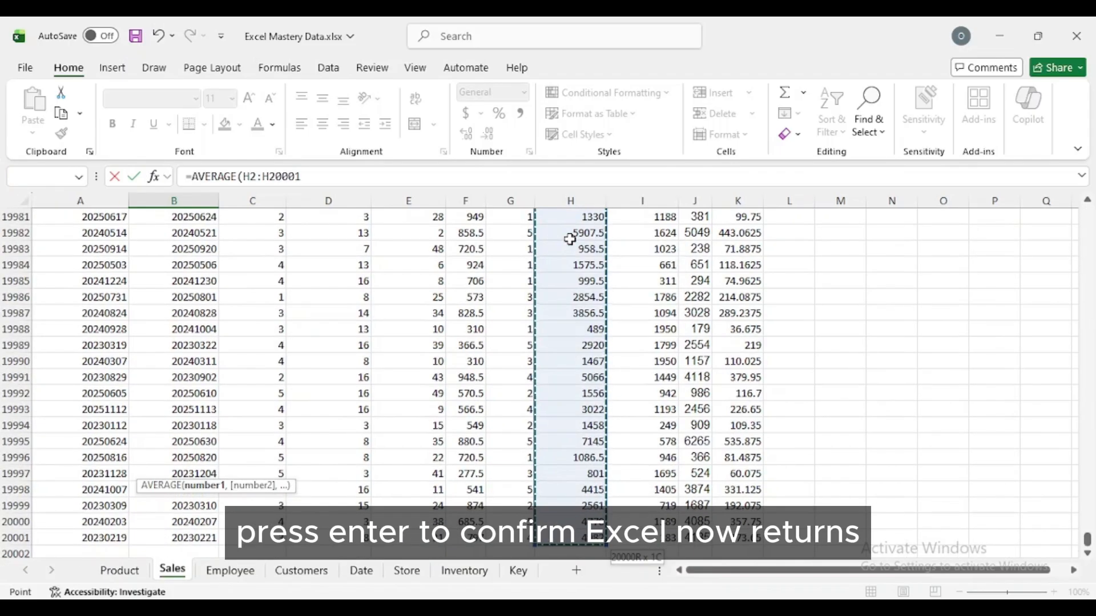
{"action": "key", "text": "Return"}
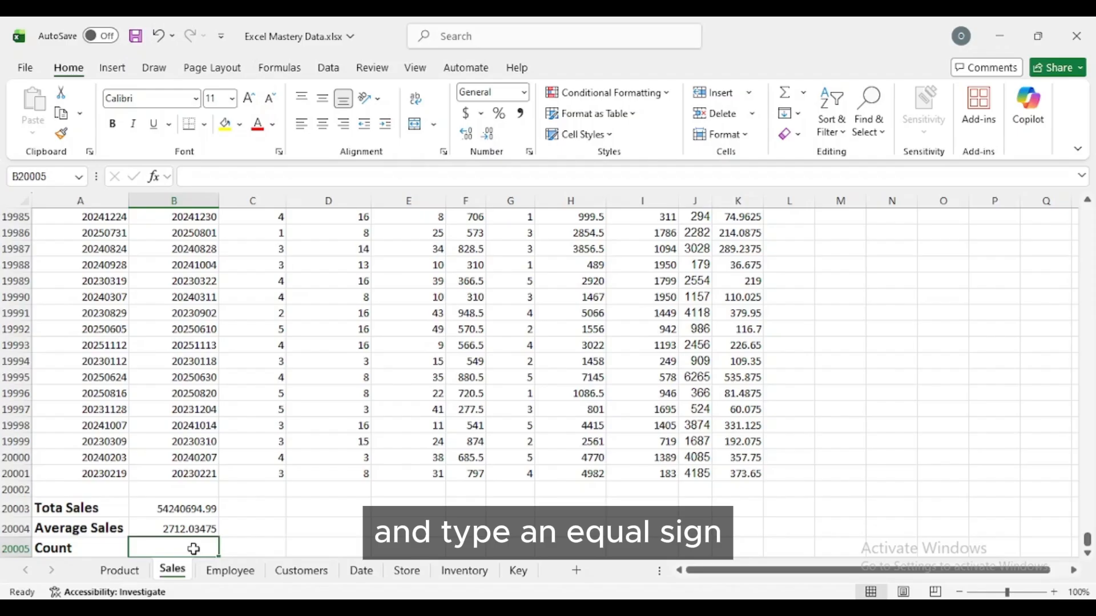
Step: Count the revenue entries in the Count cell B20005 with a COUNT formula over H2:H20001
{"action": "type", "text": "="}
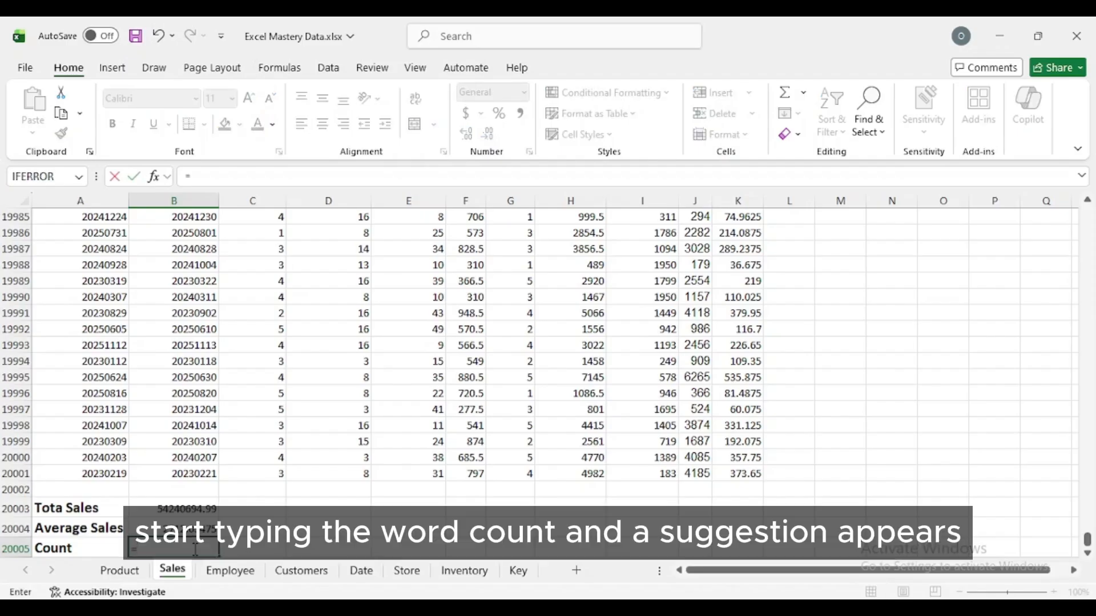
{"action": "type", "text": "cou"}
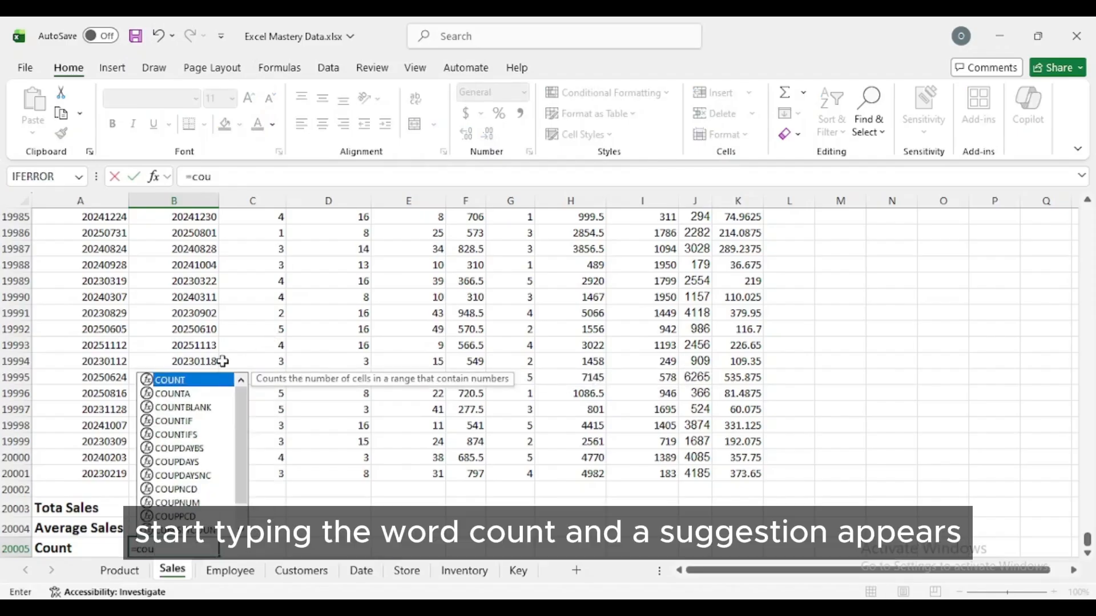
{"action": "double_click", "coordinate": [193, 380]}
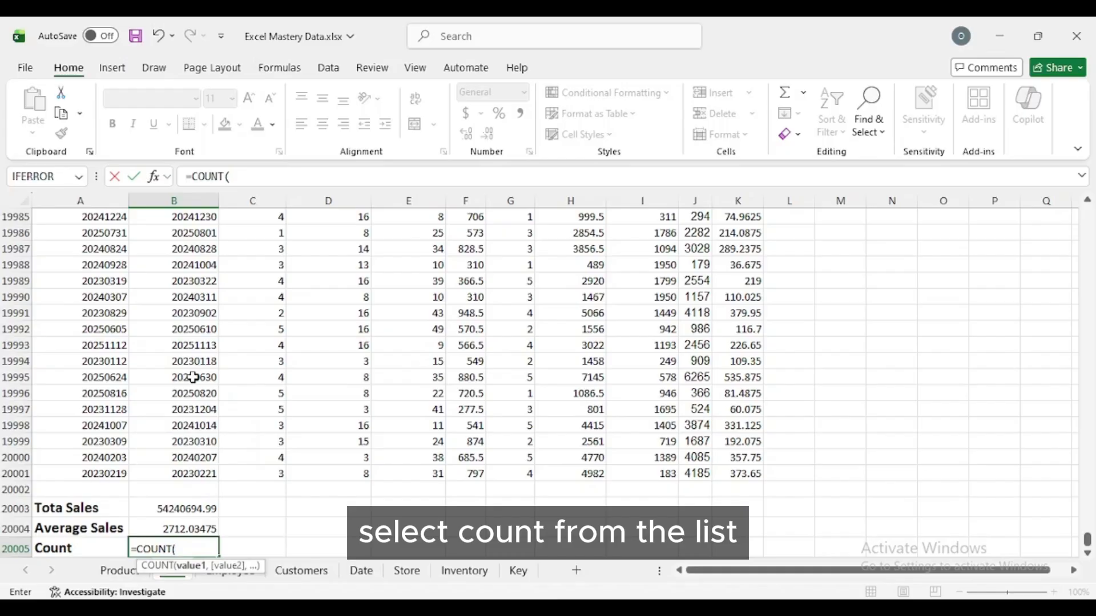
{"action": "left_click_drag", "start_coordinate": [1087, 545], "coordinate": [1067, 142]}
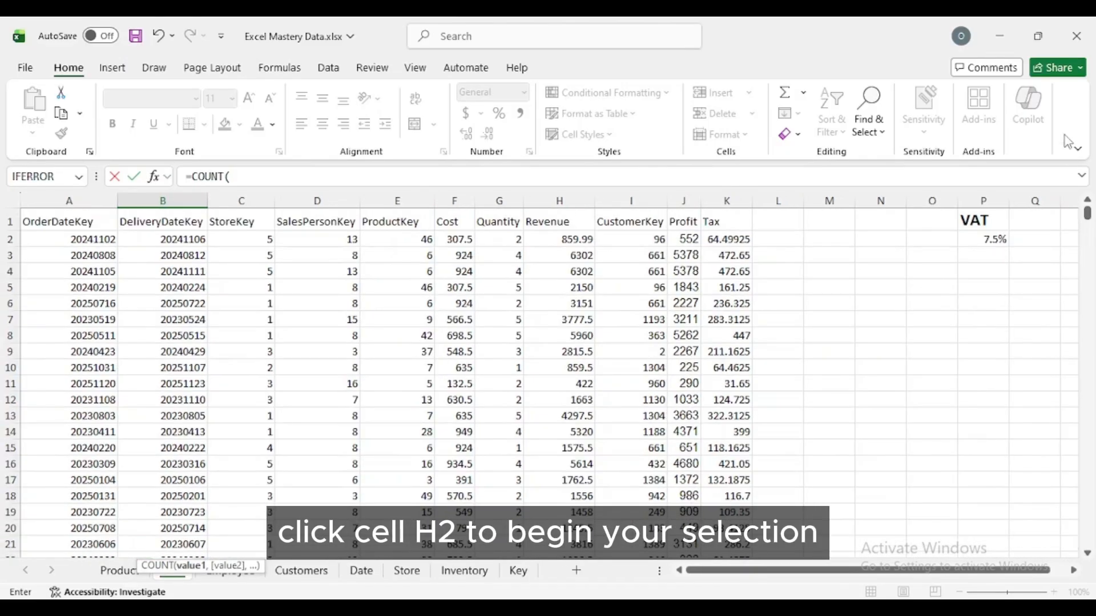
{"action": "left_click", "coordinate": [570, 238]}
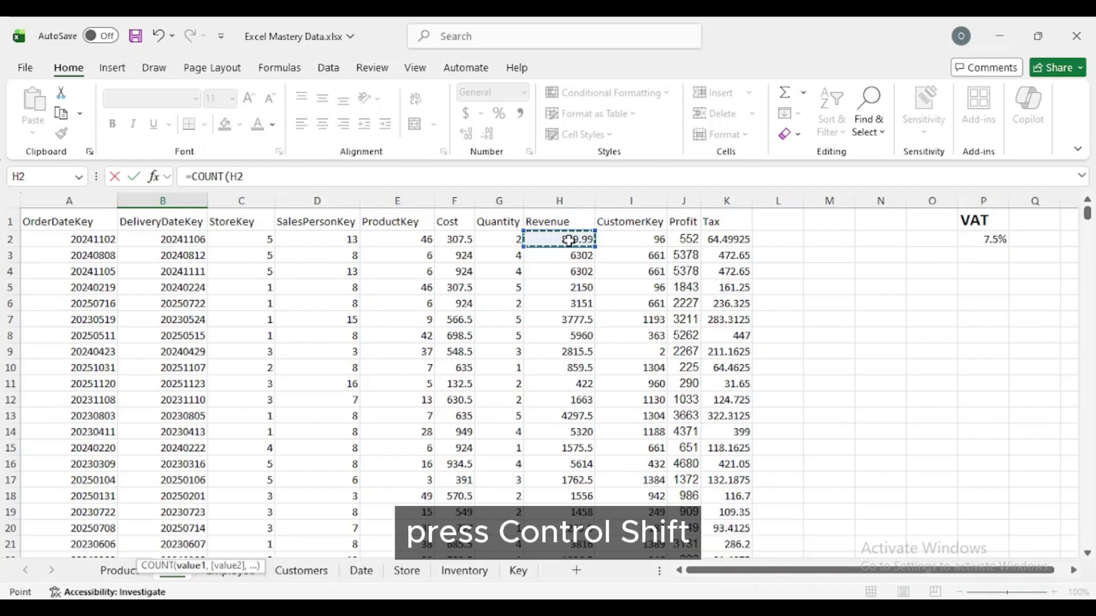
{"action": "key", "text": "ctrl+shift+Down"}
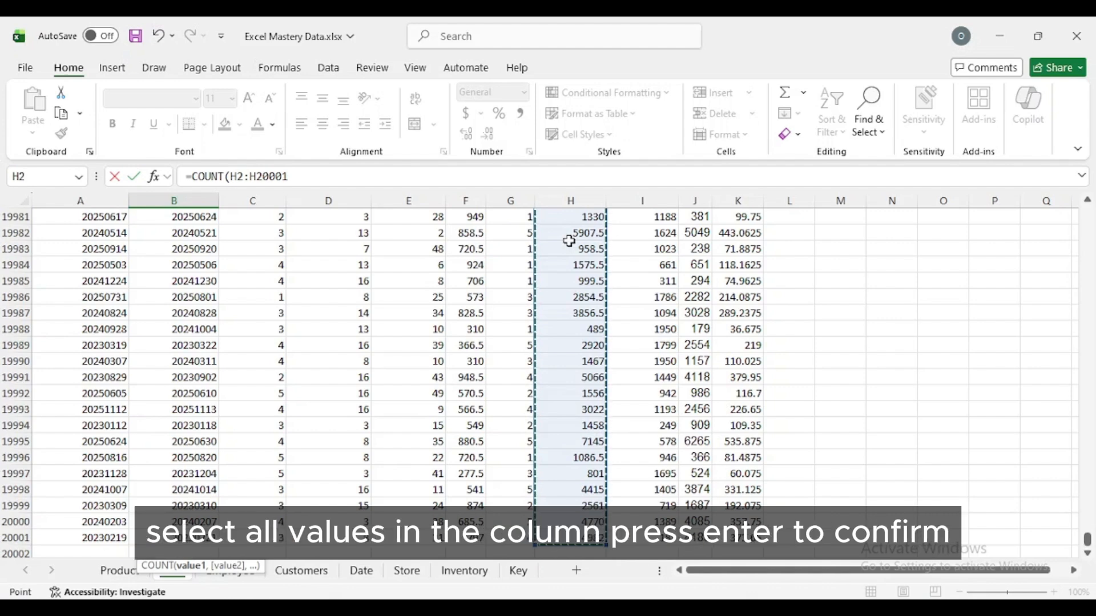
{"action": "key", "text": "Return"}
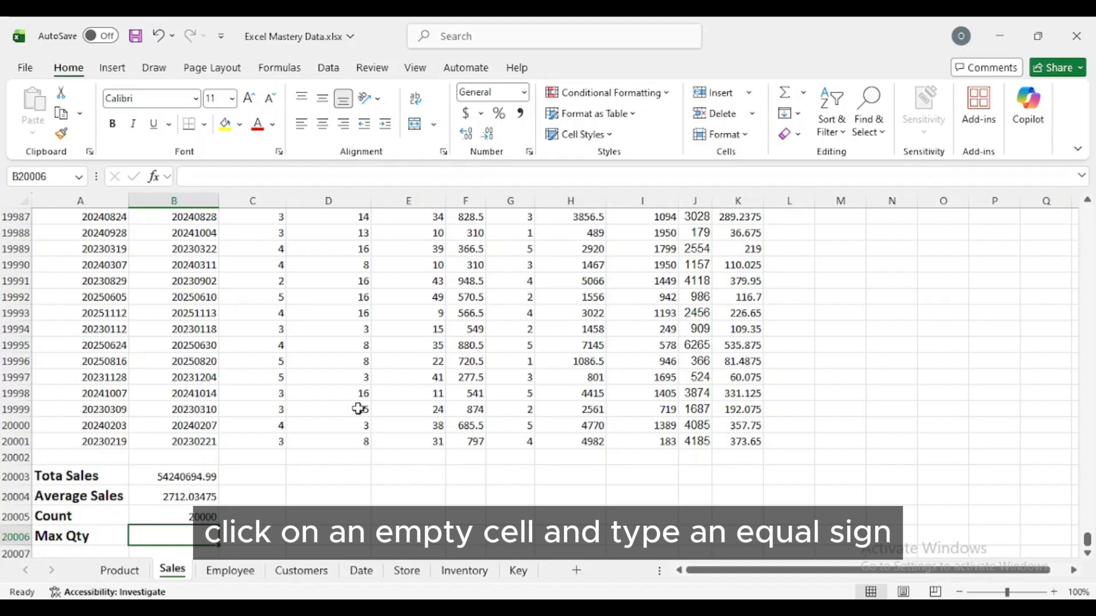
Step: Find the largest revenue value in the Max Qty cell B20006 with a MAX formula over H2:H20001
{"action": "type", "text": "=ma"}
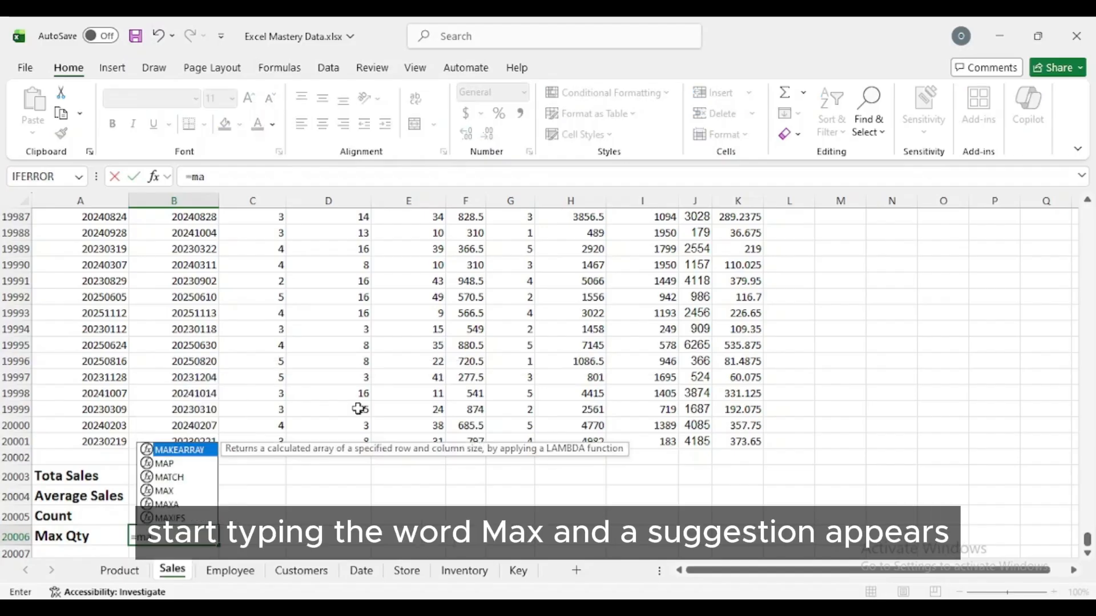
{"action": "type", "text": "x"}
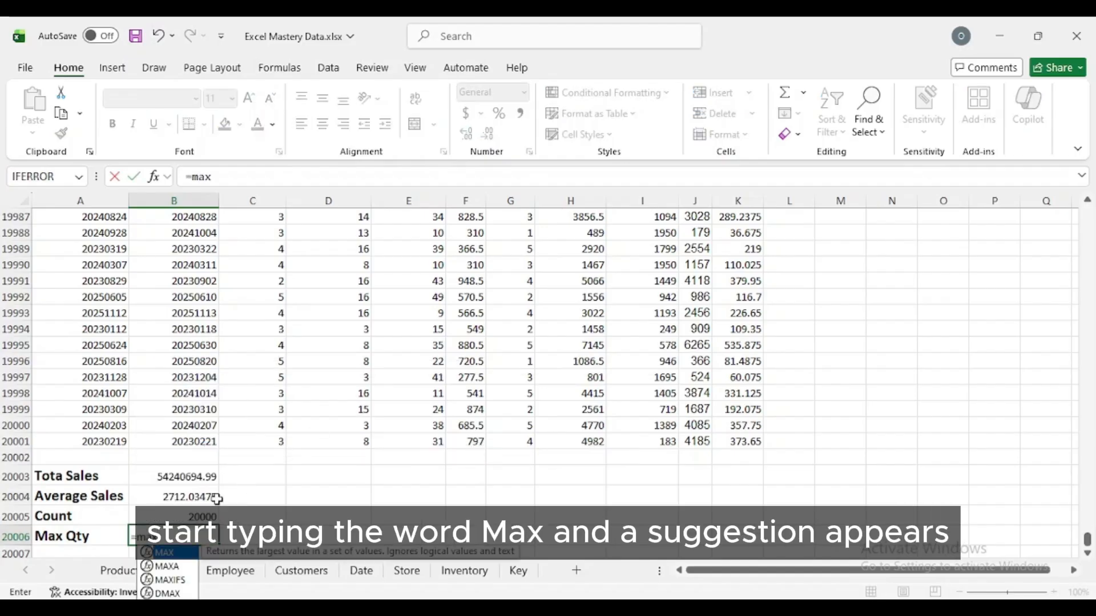
{"action": "double_click", "coordinate": [171, 553]}
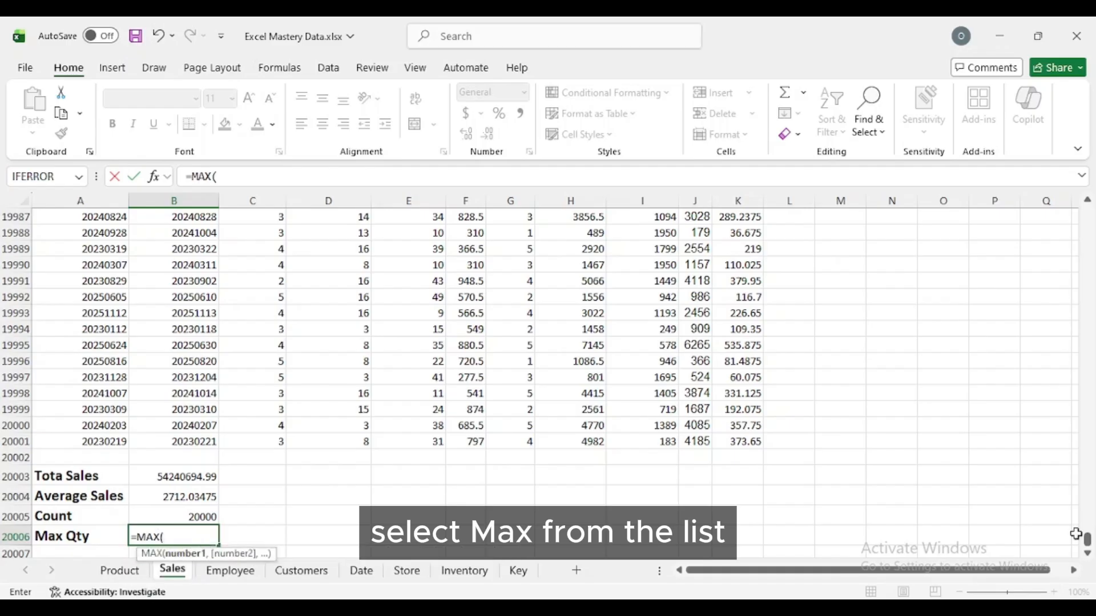
{"action": "left_click_drag", "start_coordinate": [1086, 541], "coordinate": [1086, 212]}
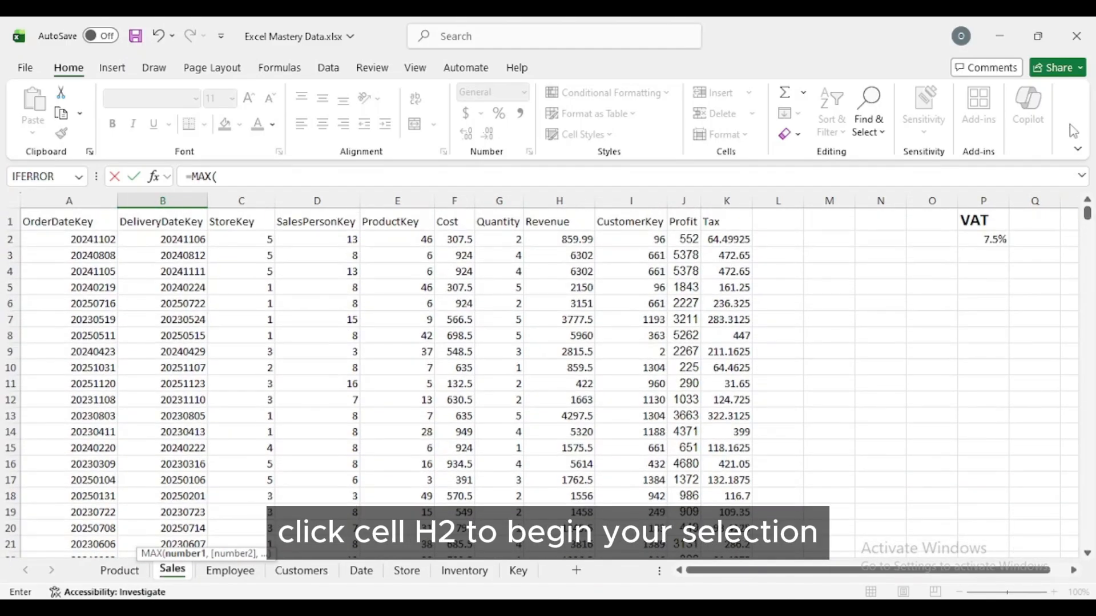
{"action": "left_click", "coordinate": [558, 240]}
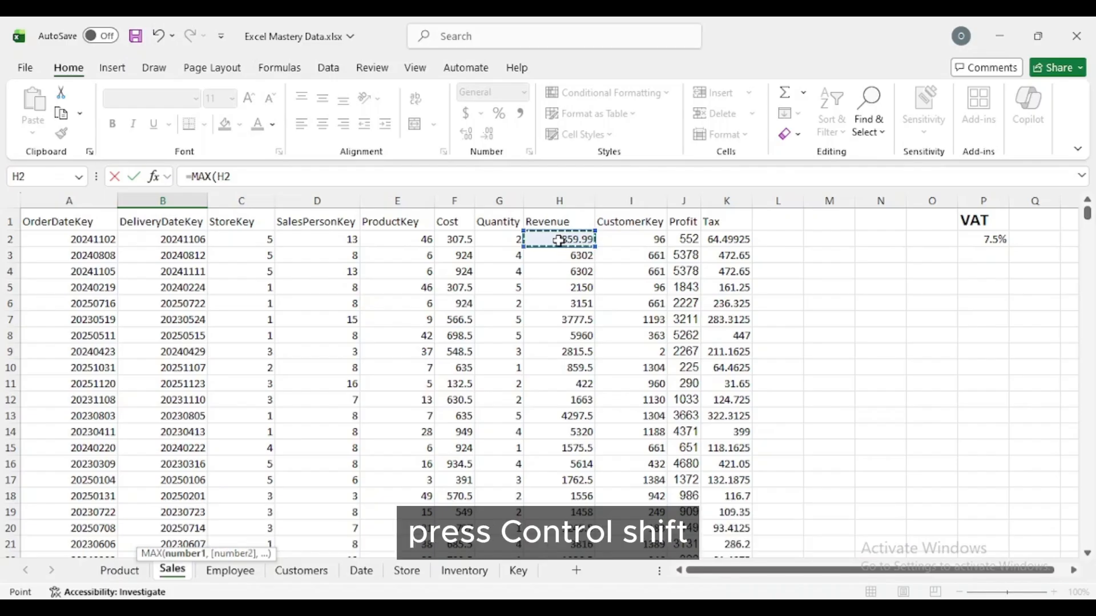
{"action": "key", "text": "ctrl+shift+Down"}
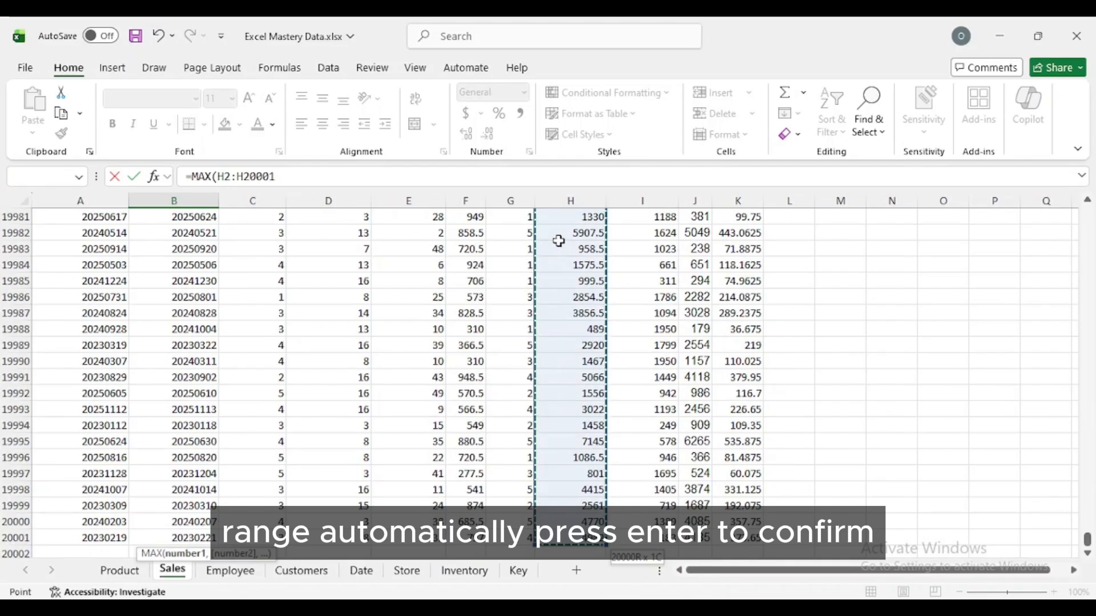
{"action": "key", "text": "Return"}
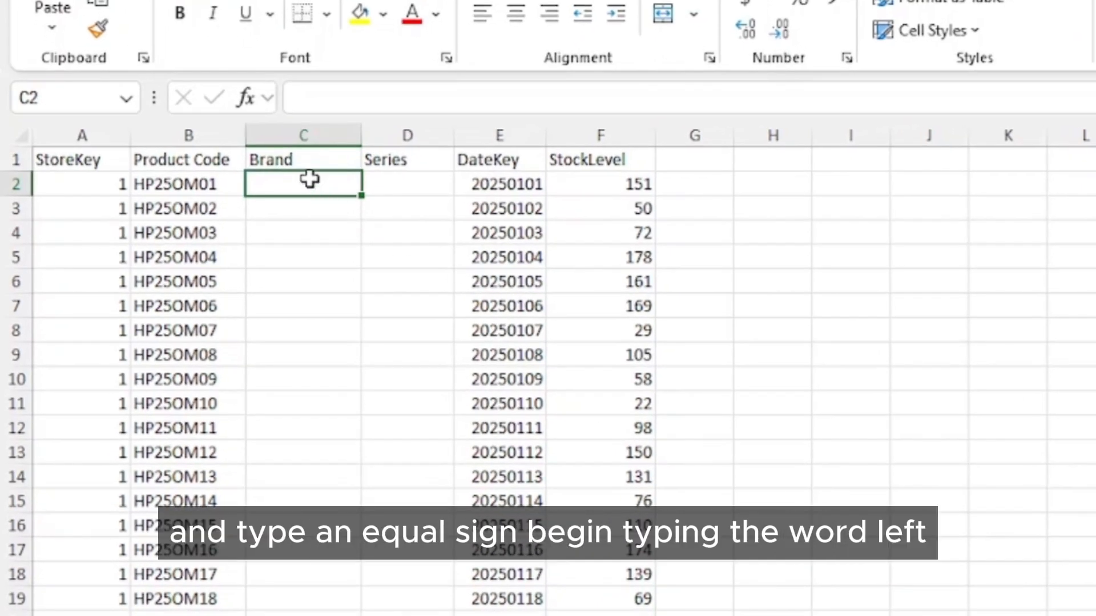
Step: Extract the first two characters of product code B2 into the Brand cell C2 with a LEFT formula
{"action": "type", "text": "=left"}
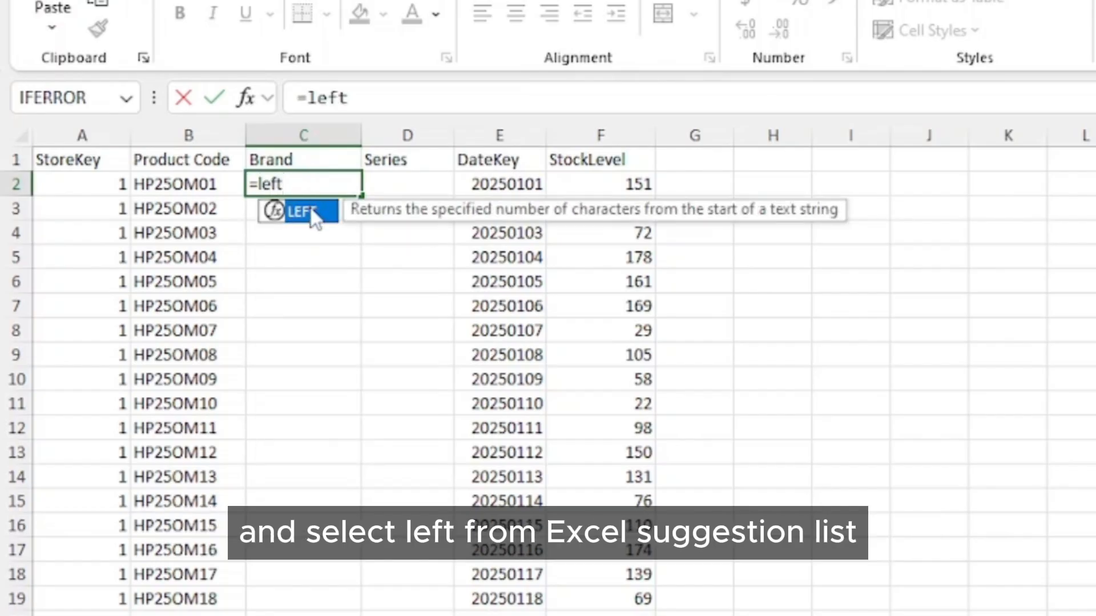
{"action": "double_click", "coordinate": [308, 211]}
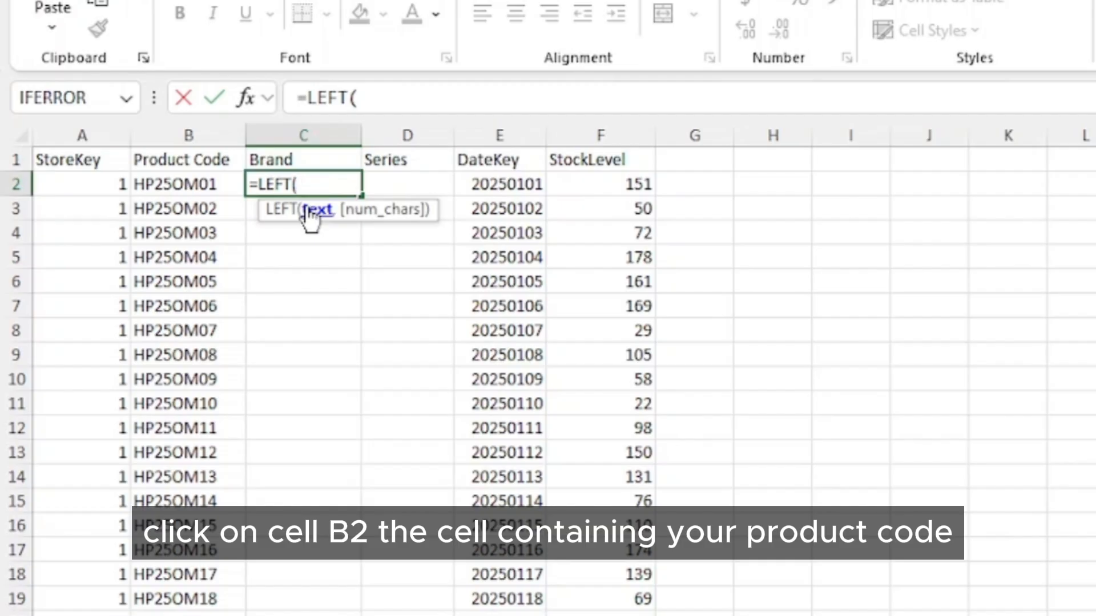
{"action": "left_click", "coordinate": [201, 184]}
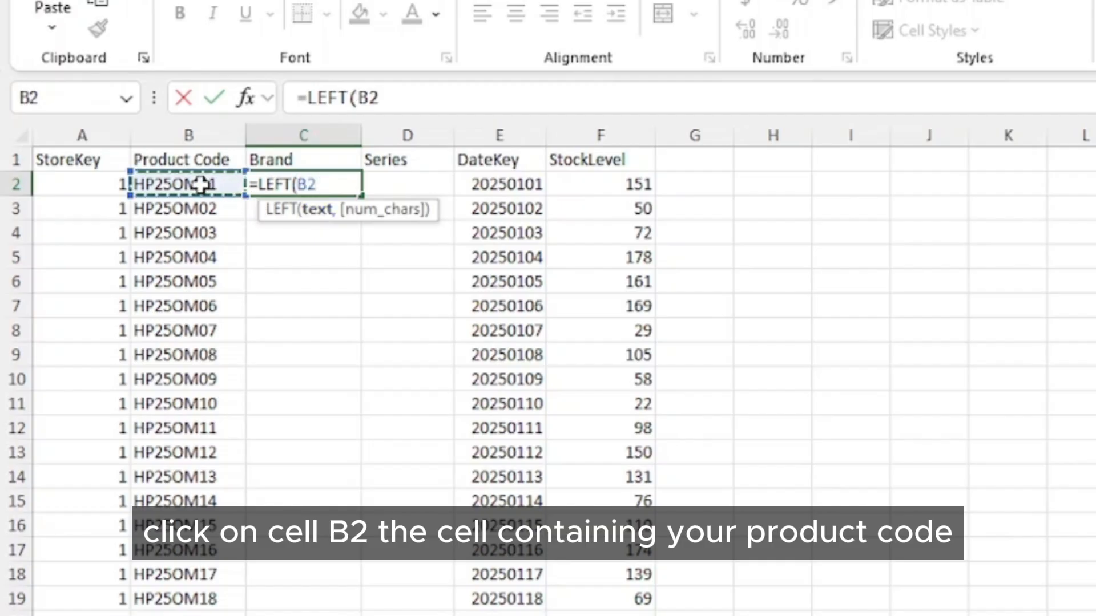
{"action": "type", "text": ","}
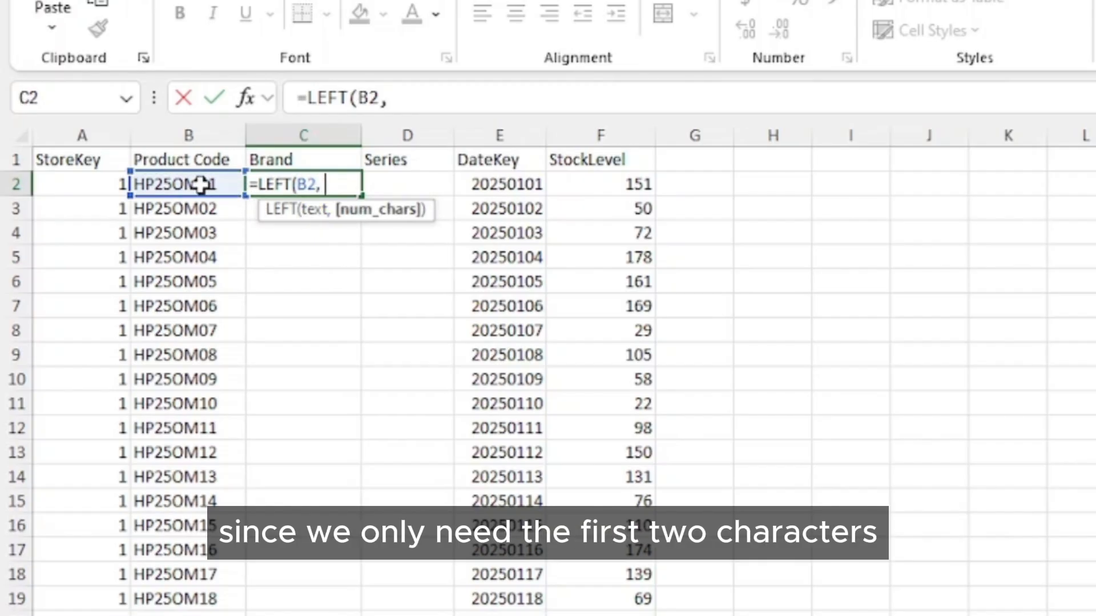
{"action": "type", "text": " 2"}
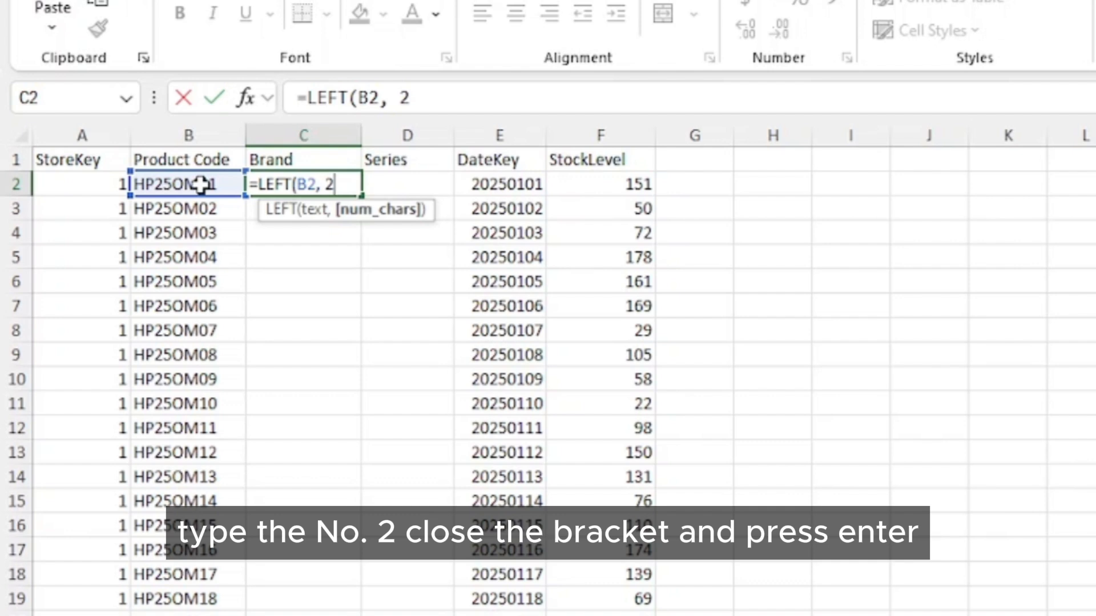
{"action": "type", "text": ")"}
{"action": "key", "text": "Return"}
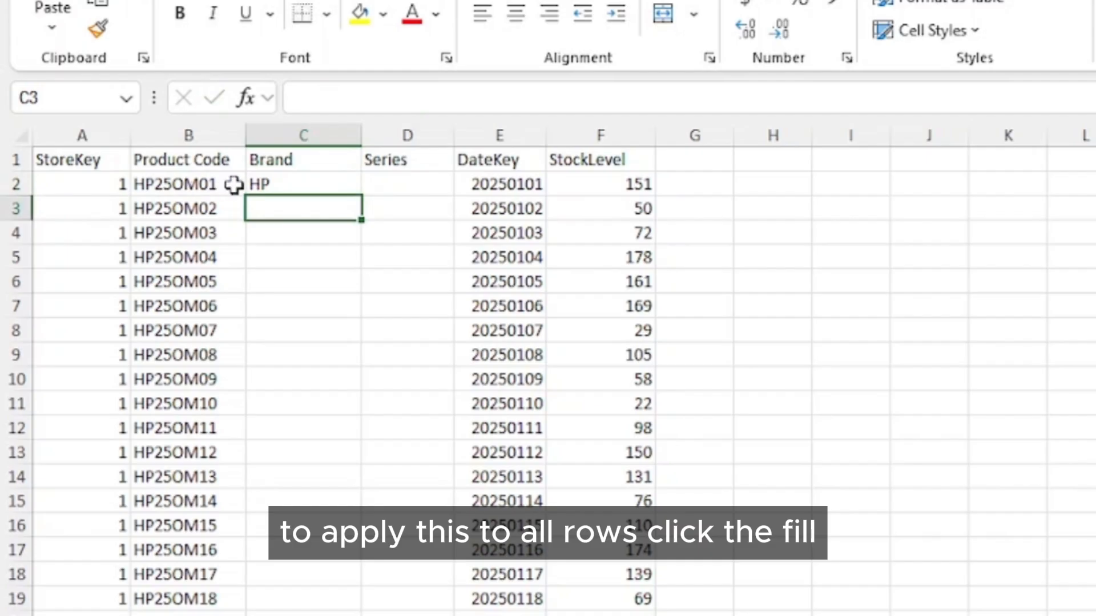
Step: Fill the LEFT formula from C2 down the whole Brand column
{"action": "left_click", "coordinate": [300, 185]}
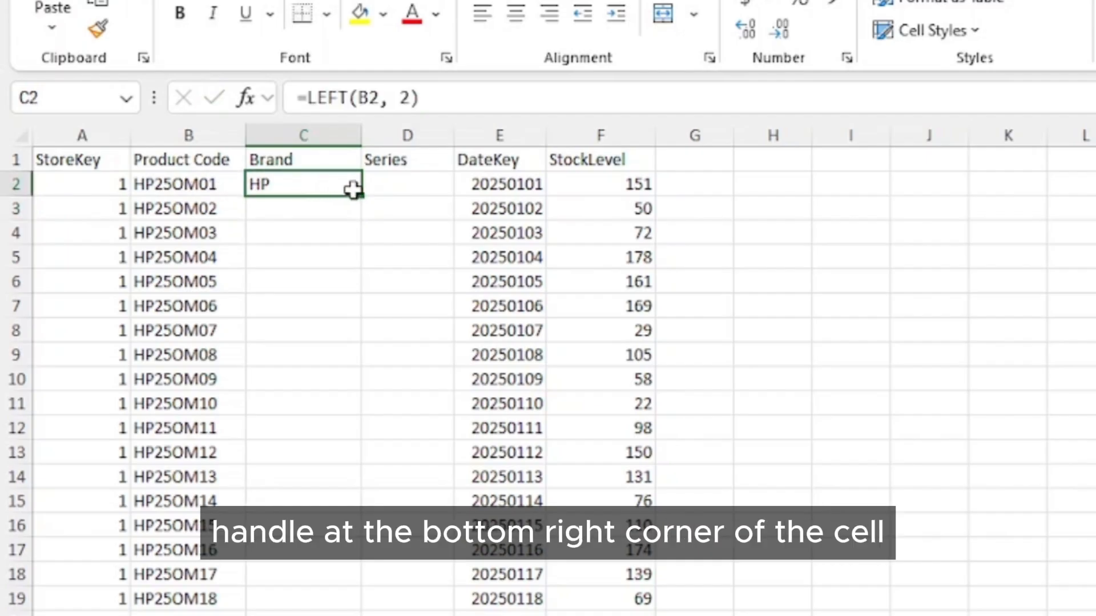
{"action": "left_click_drag", "start_coordinate": [364, 195], "coordinate": [364, 392]}
{"action": "double_click", "coordinate": [362, 392]}
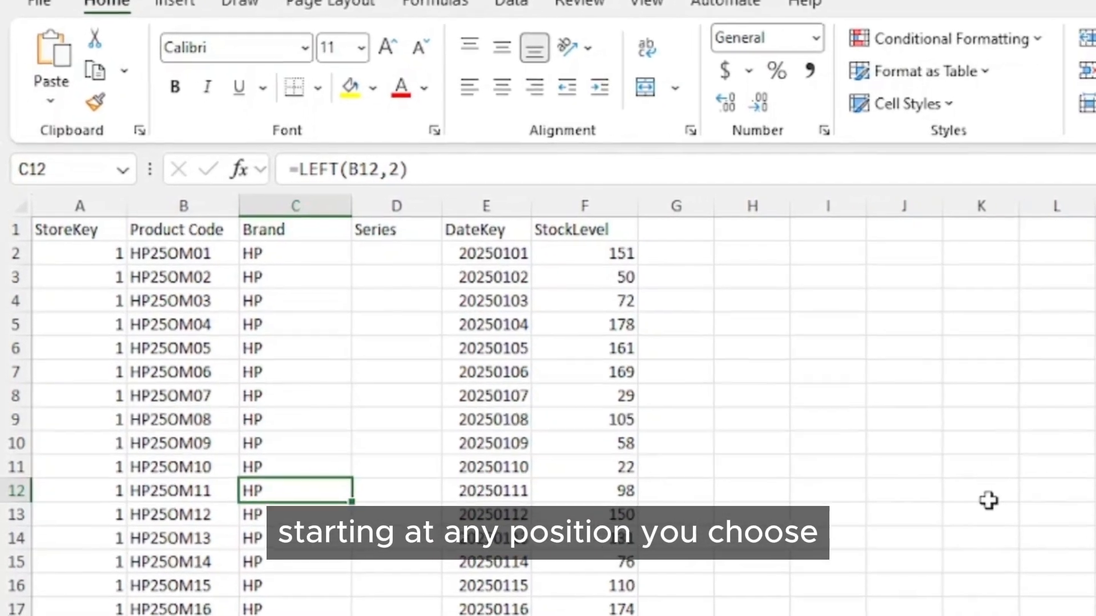
Step: Extract two characters of B2 starting at position 5 into the Series cell D2 with MID, and fill the formula down the column
{"action": "left_click", "coordinate": [399, 257]}
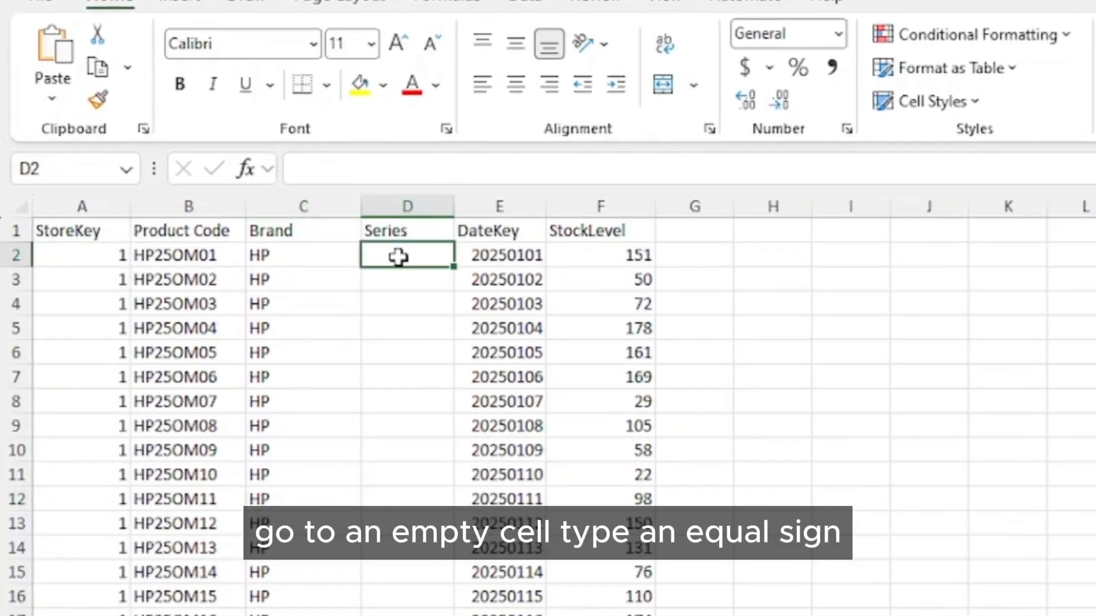
{"action": "type", "text": "="}
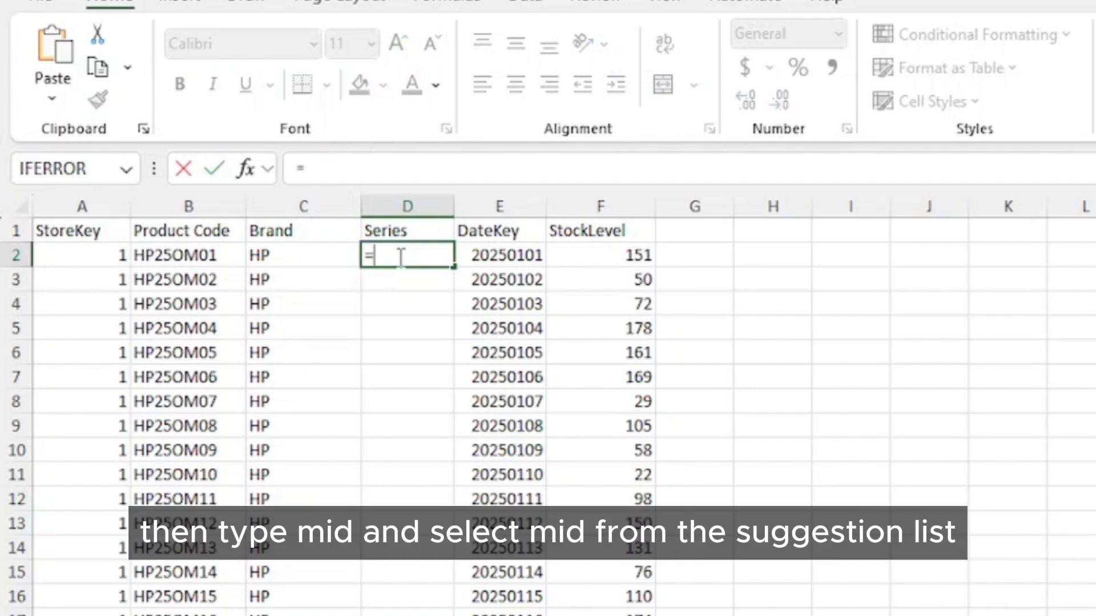
{"action": "type", "text": "mid"}
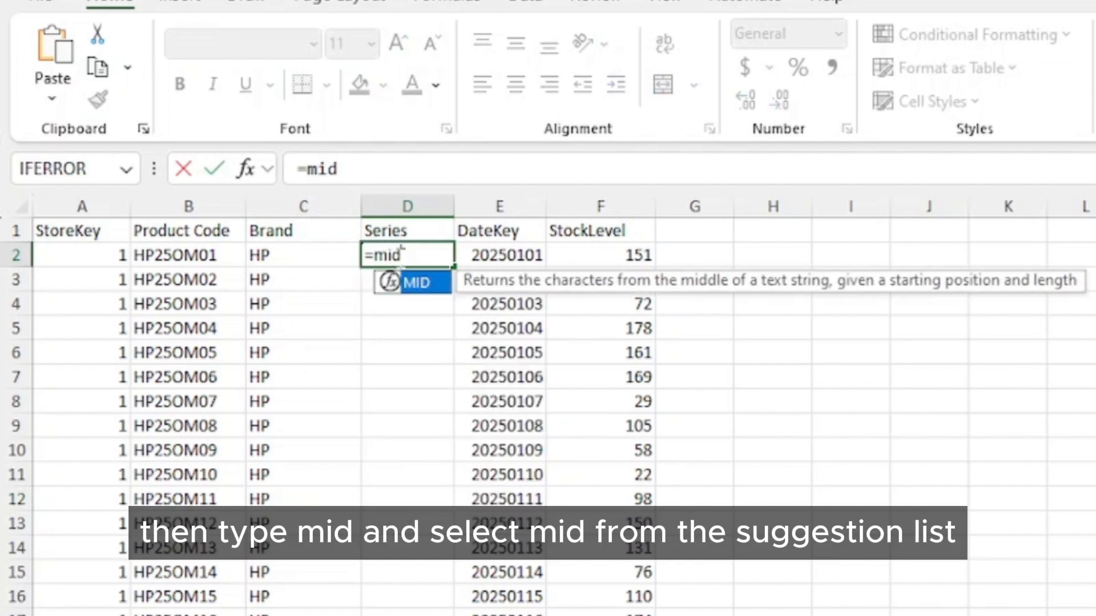
{"action": "double_click", "coordinate": [430, 284]}
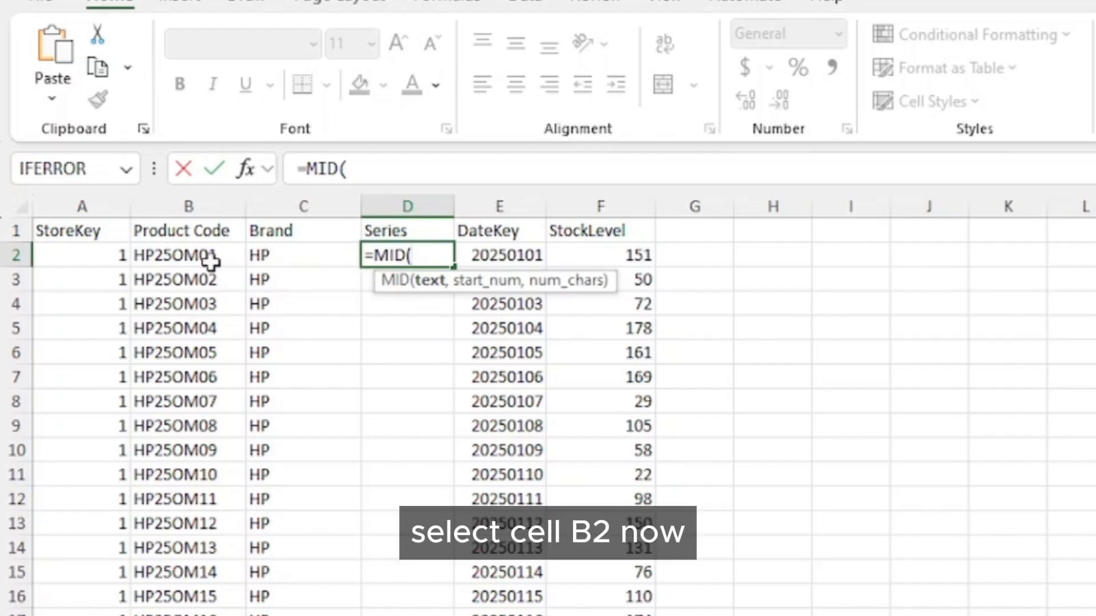
{"action": "left_click", "coordinate": [167, 257]}
{"action": "type", "text": ","}
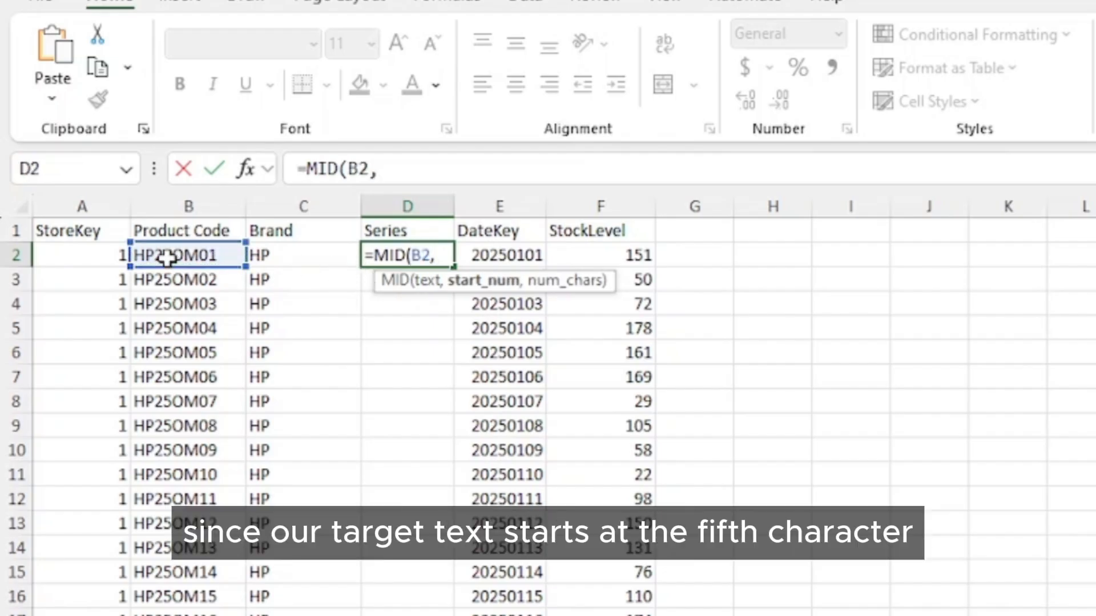
{"action": "type", "text": "5"}
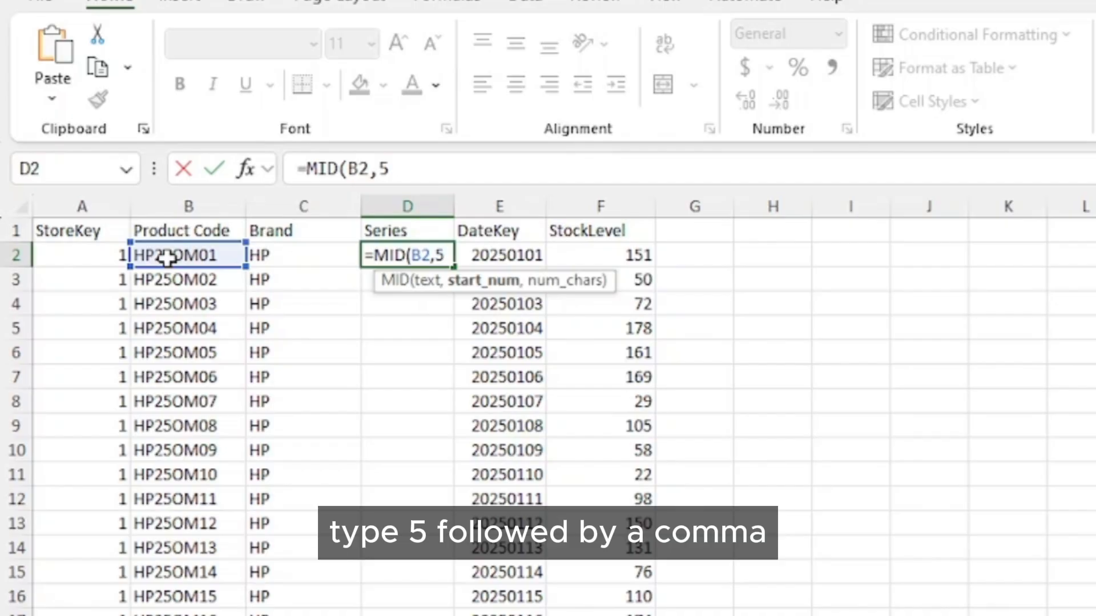
{"action": "type", "text": ","}
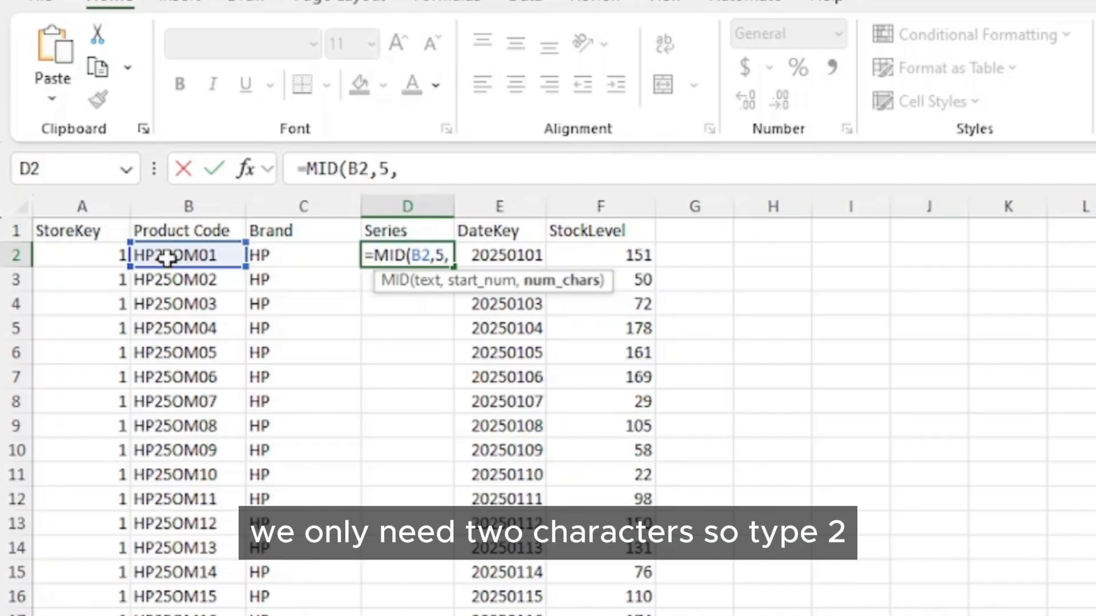
{"action": "type", "text": "2"}
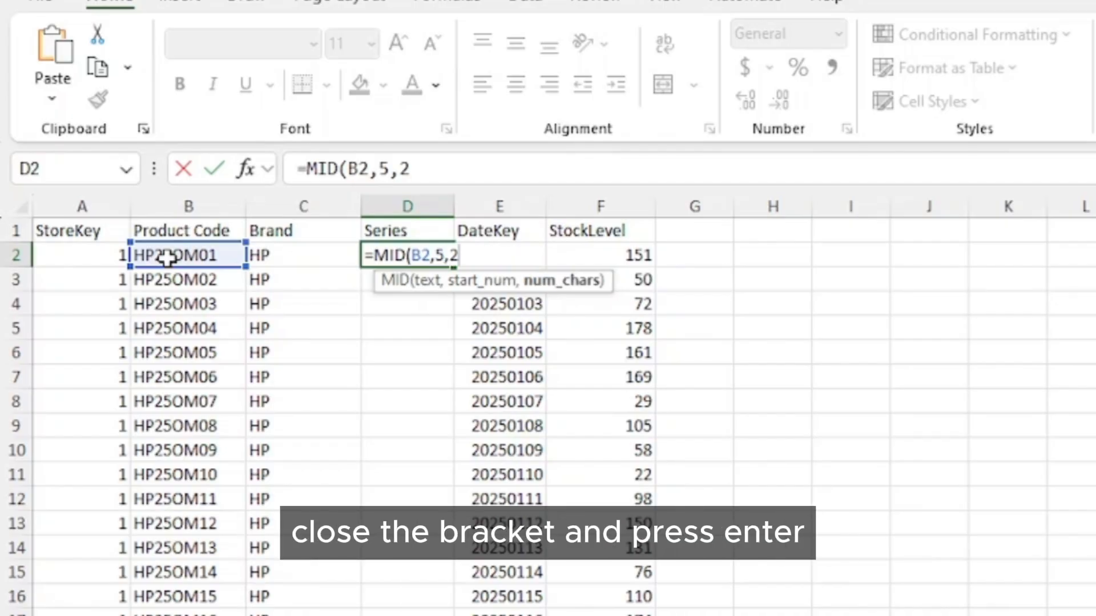
{"action": "type", "text": ")"}
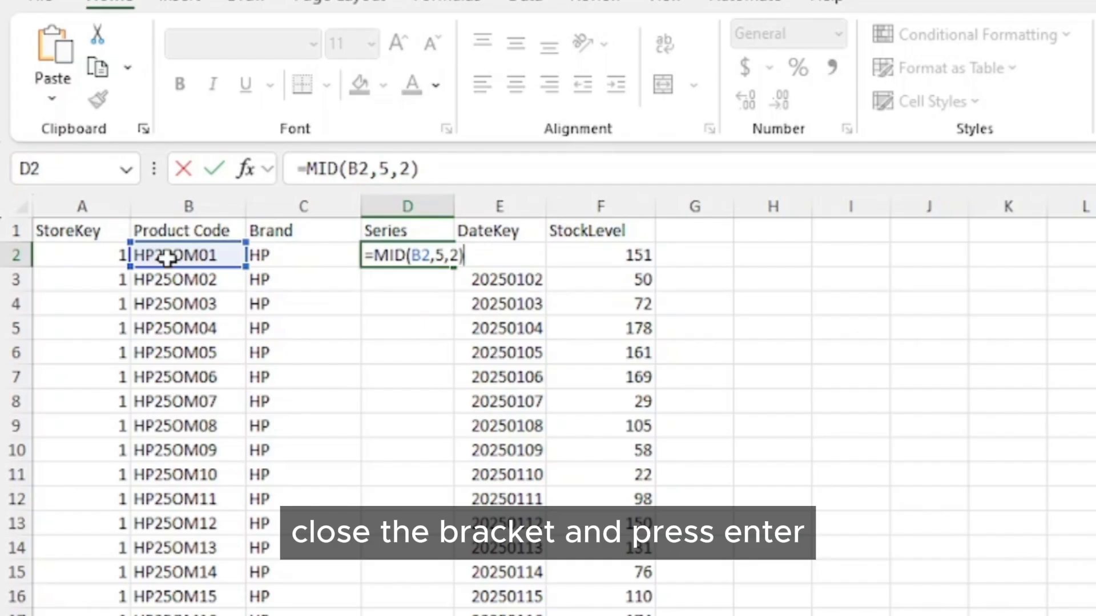
{"action": "key", "text": "Return"}
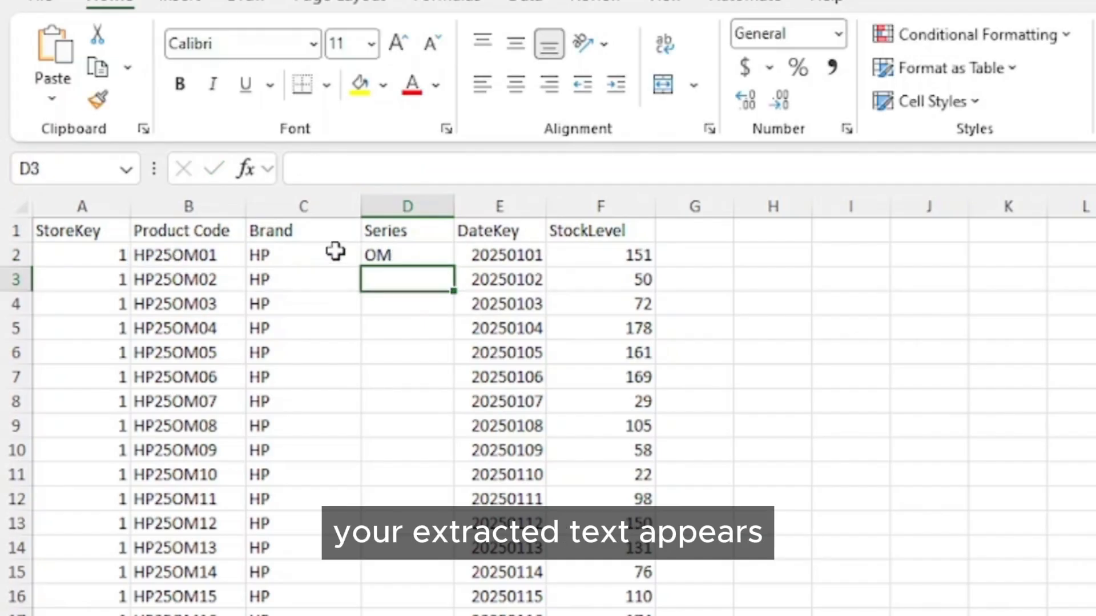
{"action": "left_click", "coordinate": [406, 255]}
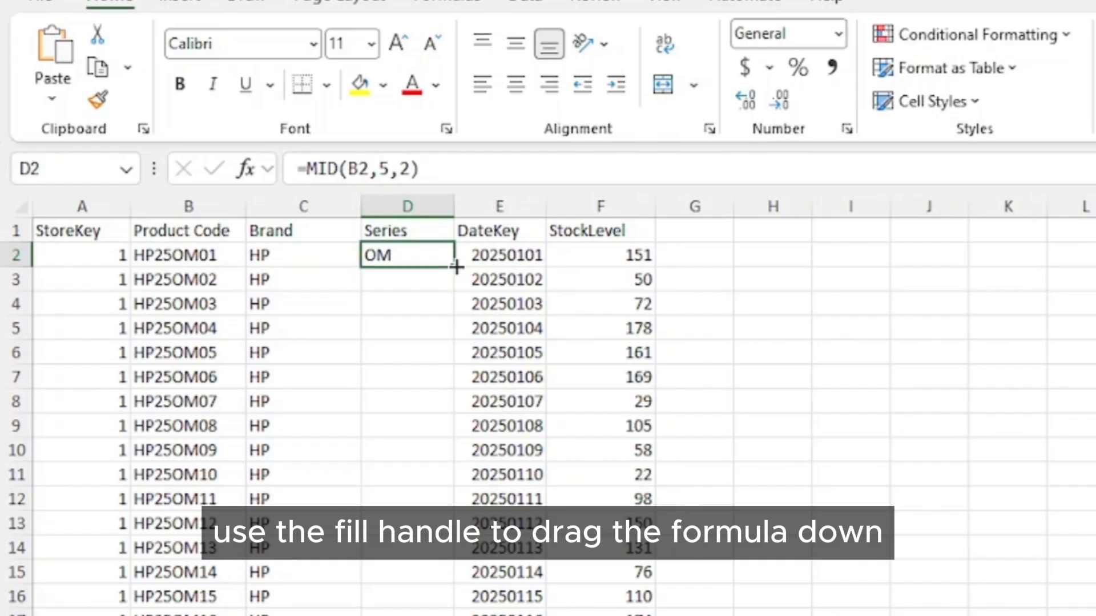
{"action": "double_click", "coordinate": [457, 266]}
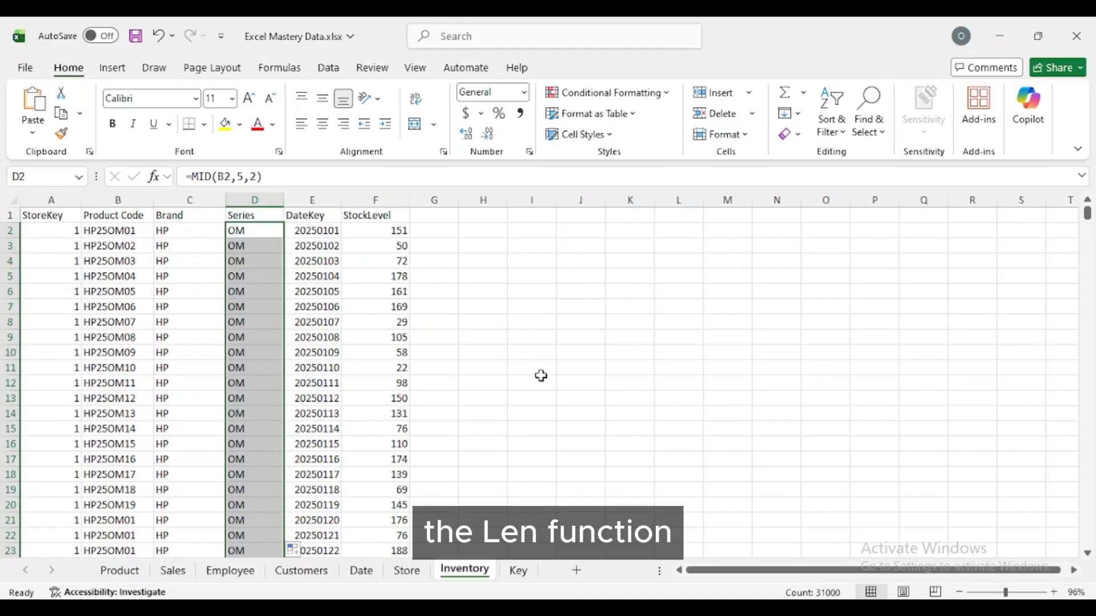
Step: On the Customers sheet, count the characters of phone number E2 in G2 with a LEN formula and fill it down all rows
{"action": "left_click", "coordinate": [309, 573]}
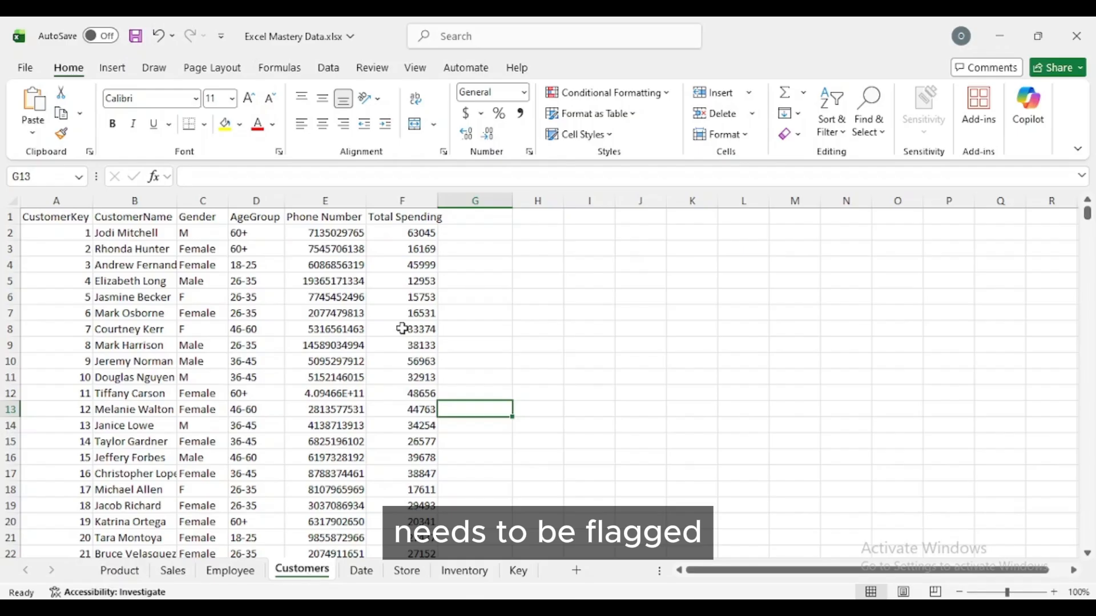
{"action": "left_click", "coordinate": [483, 238]}
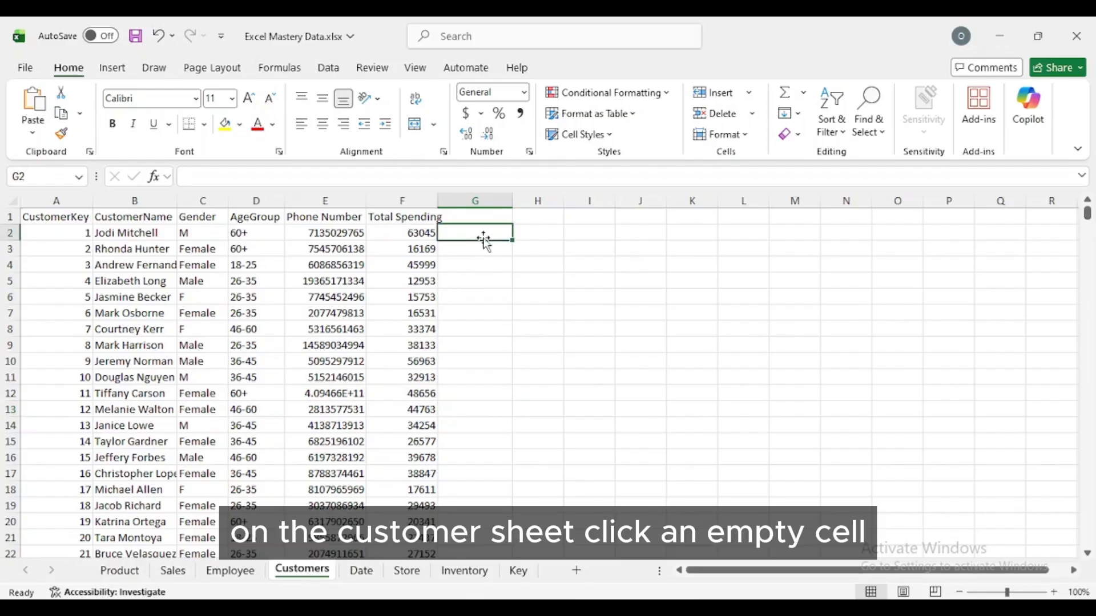
{"action": "type", "text": "="}
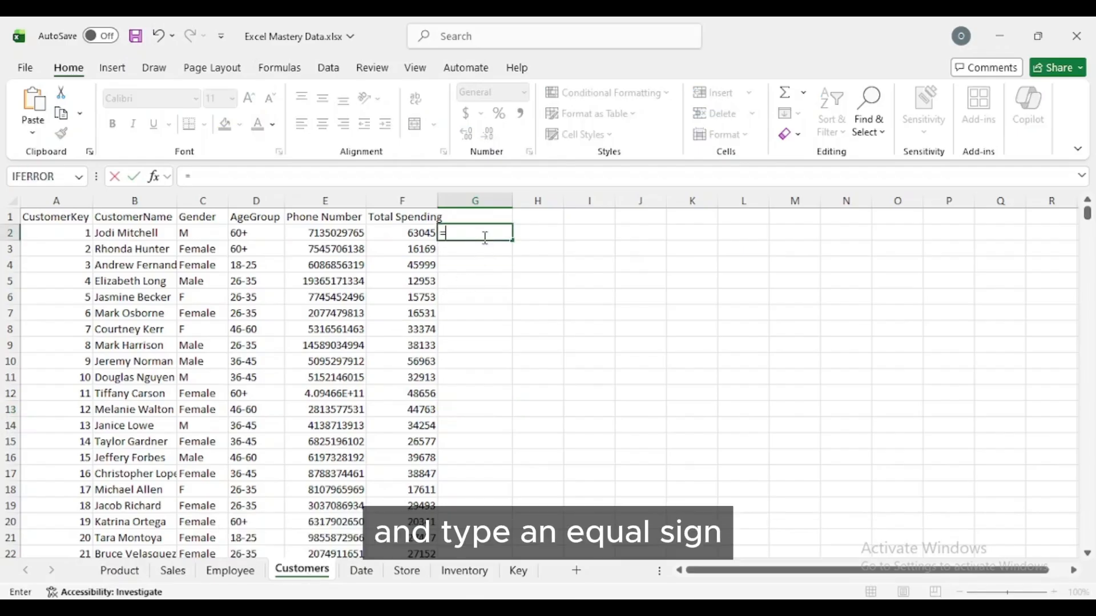
{"action": "type", "text": "len"}
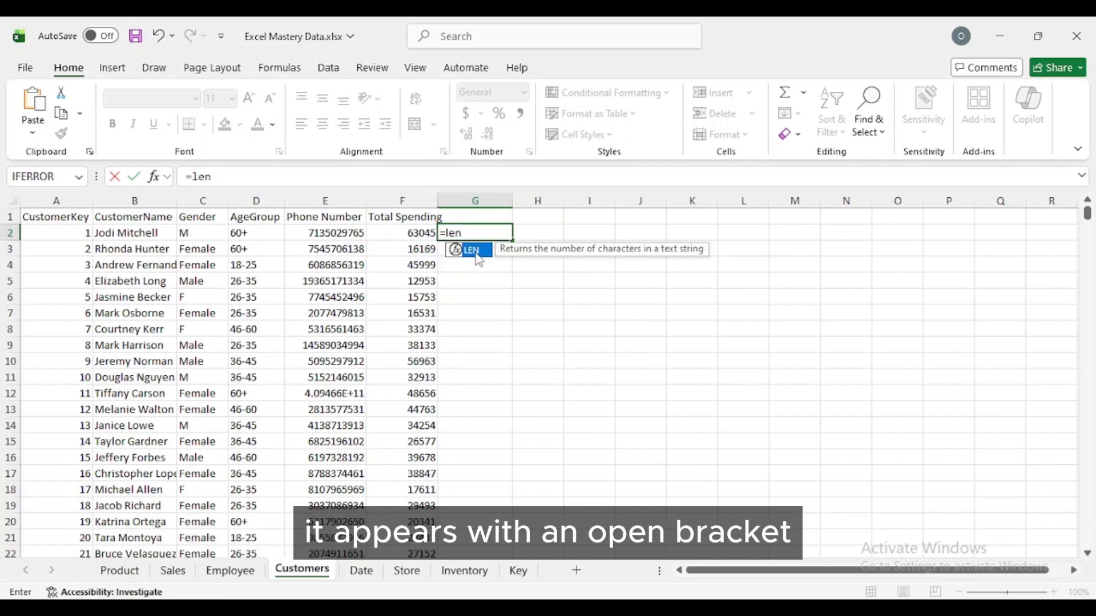
{"action": "double_click", "coordinate": [476, 250]}
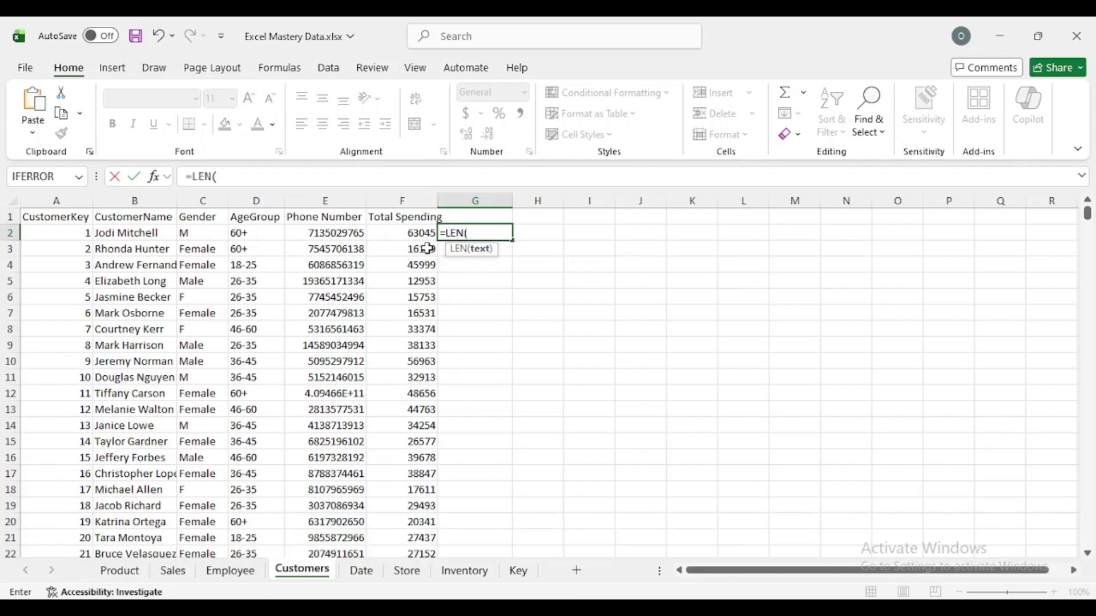
{"action": "left_click", "coordinate": [353, 234]}
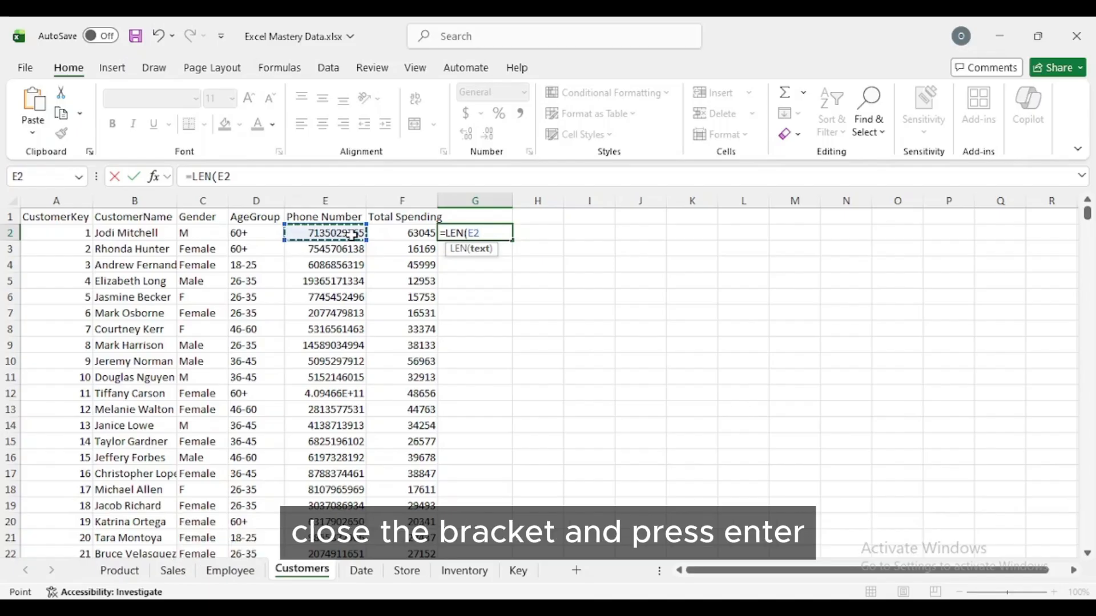
{"action": "type", "text": ")"}
{"action": "key", "text": "Return"}
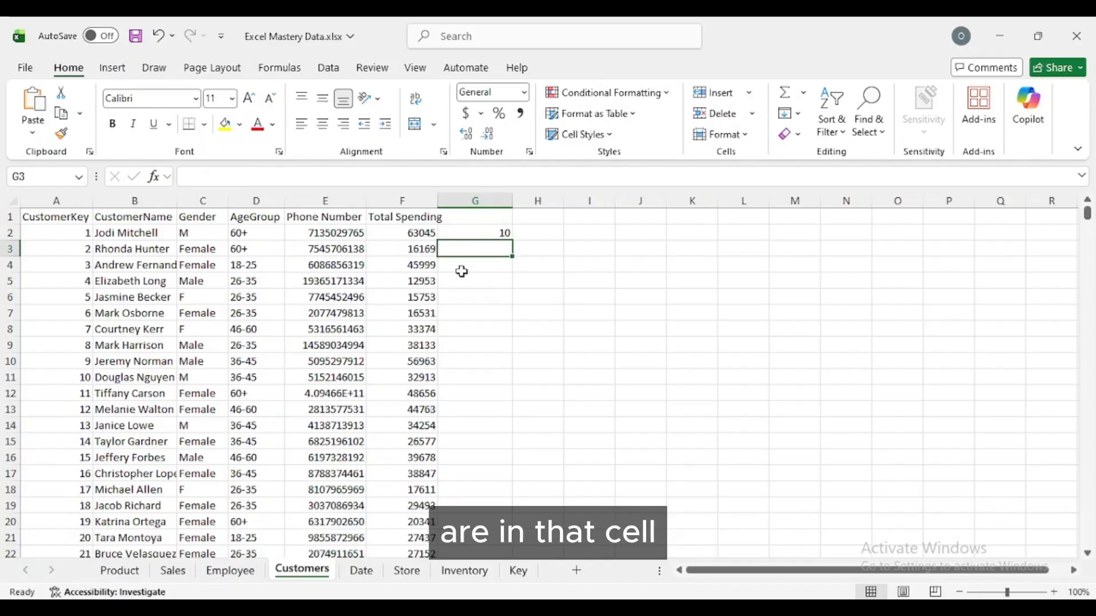
{"action": "left_click", "coordinate": [502, 232]}
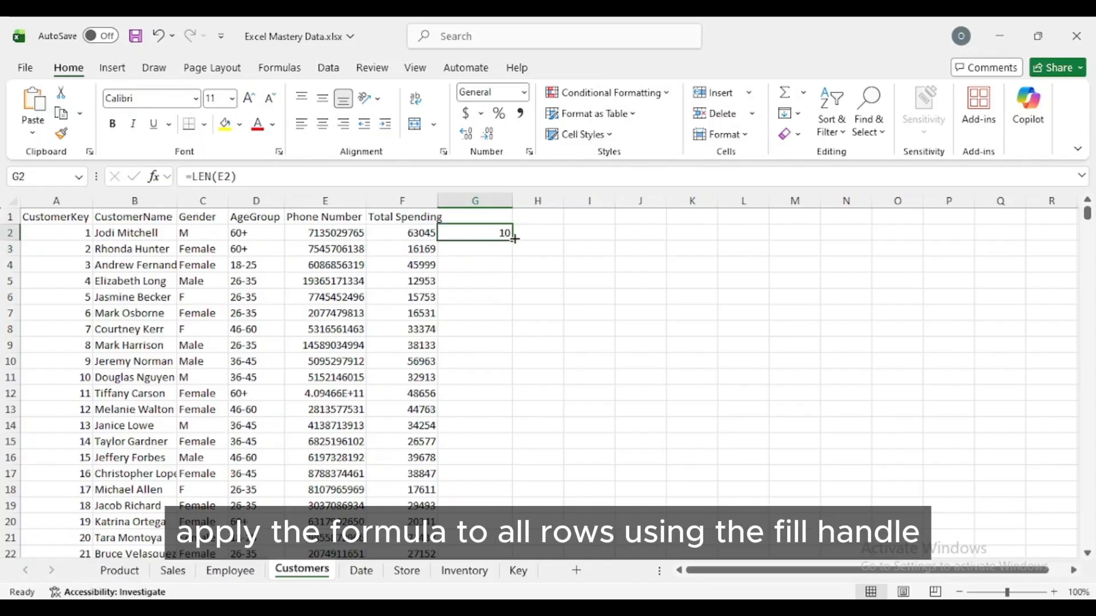
{"action": "double_click", "coordinate": [513, 240]}
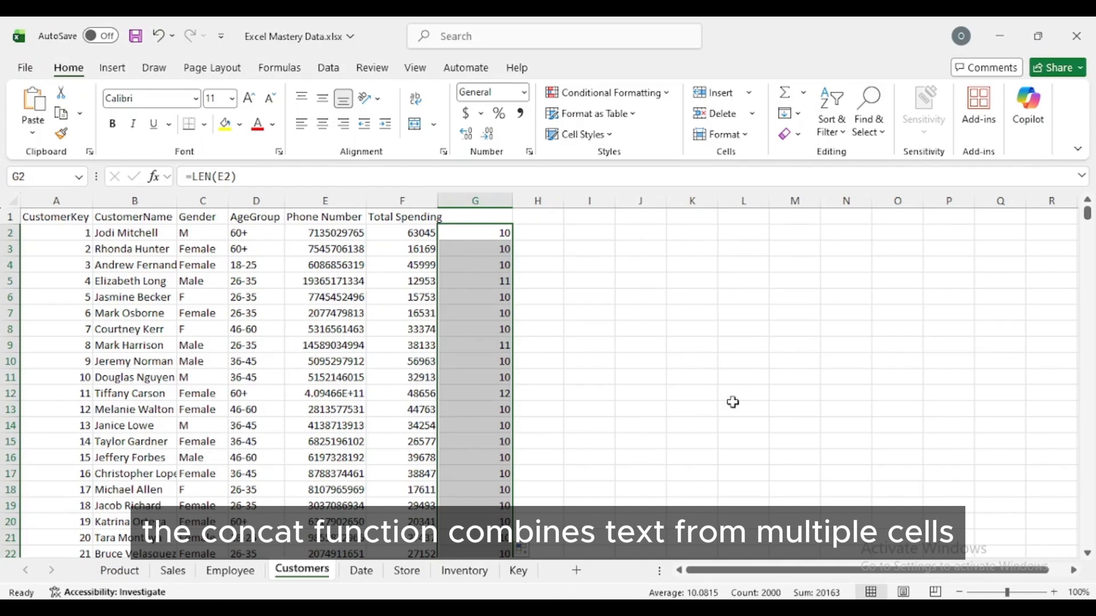
Step: On the Employee sheet, join first name C2 and last name D2 with a space in G2 using CONCAT, and fill it down to row 14
{"action": "left_click", "coordinate": [230, 571]}
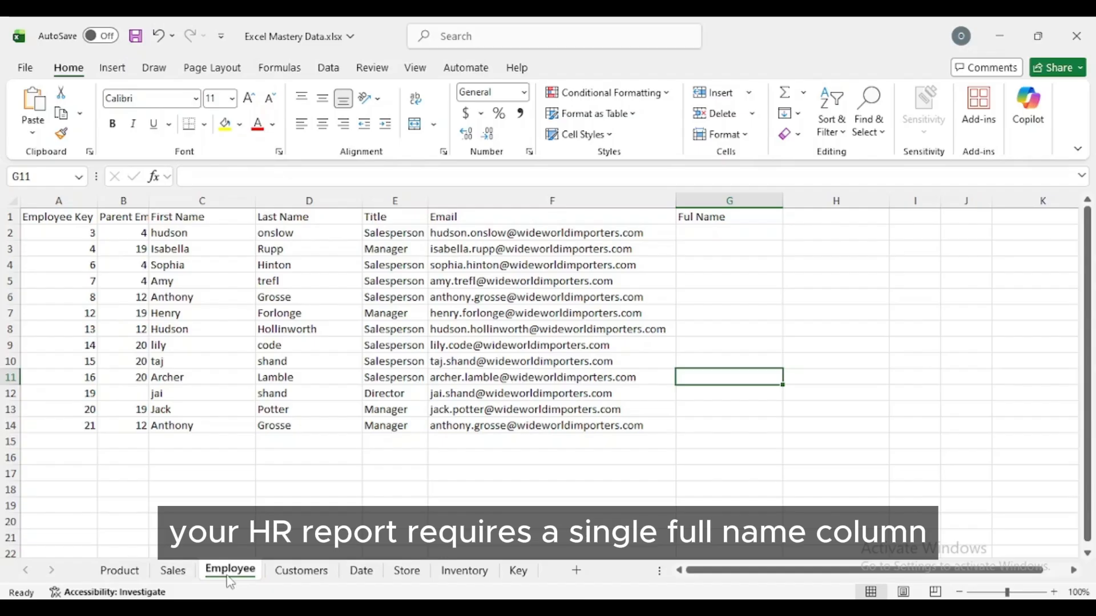
{"action": "left_click", "coordinate": [697, 234]}
{"action": "type", "text": "="}
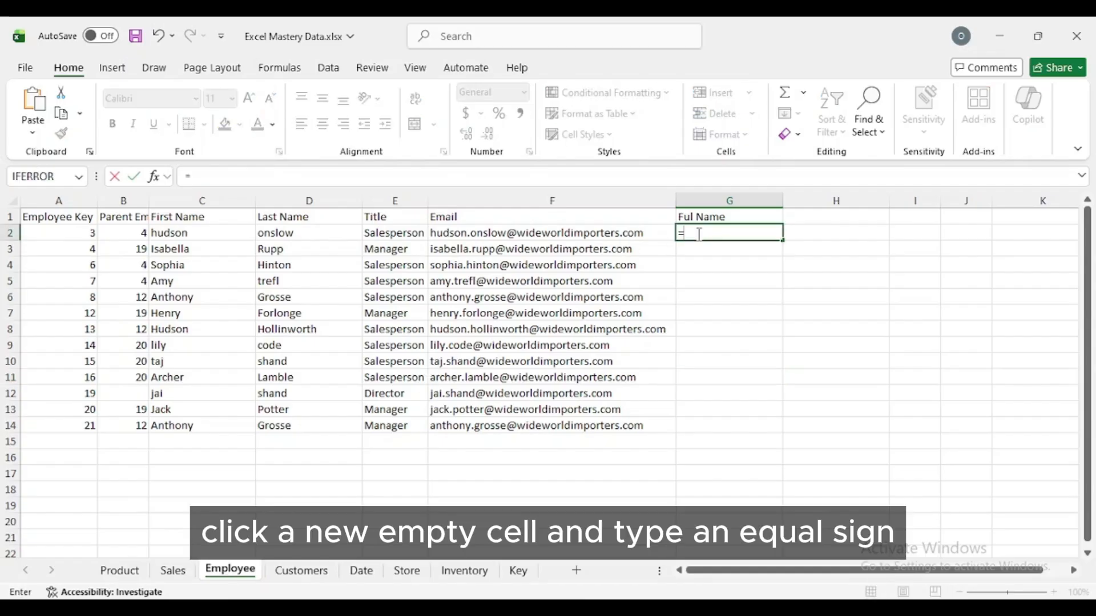
{"action": "type", "text": "con"}
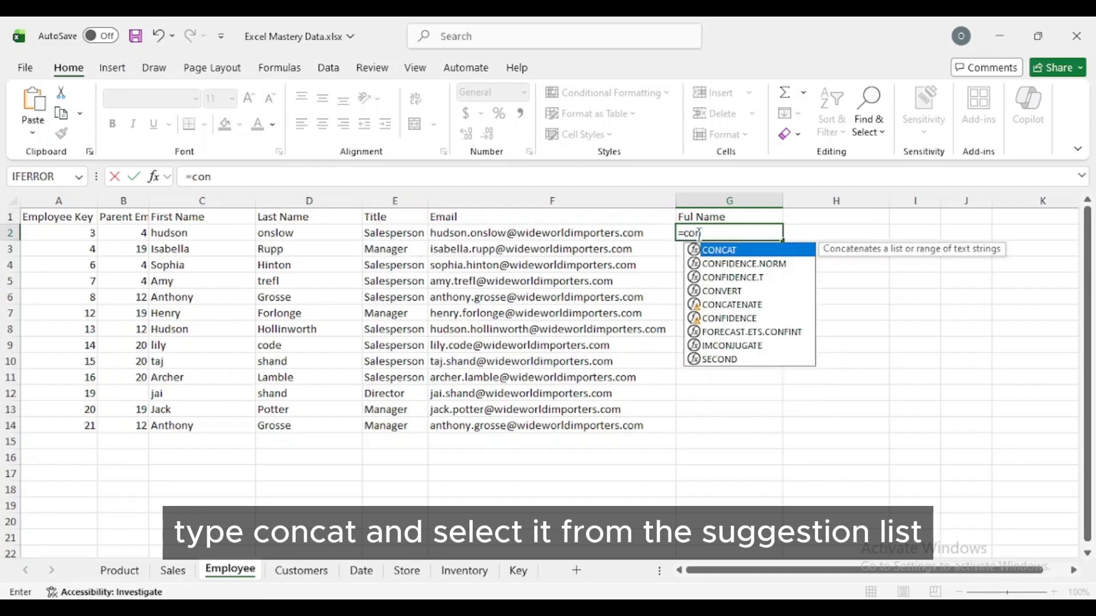
{"action": "double_click", "coordinate": [733, 251]}
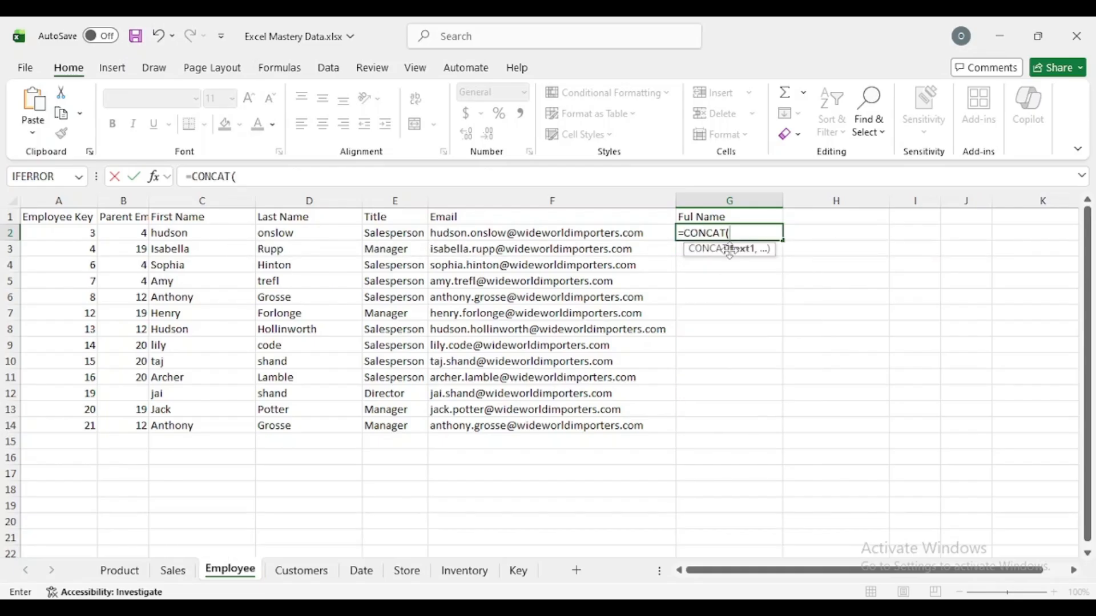
{"action": "left_click", "coordinate": [181, 234]}
{"action": "type", "text": ",\""}
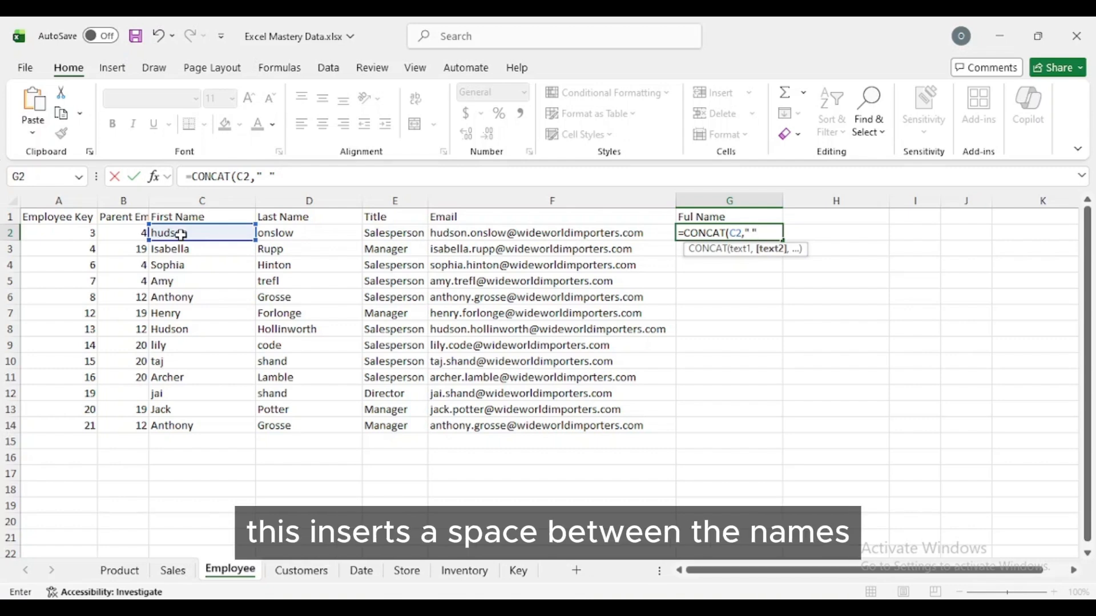
{"action": "type", "text": "\","}
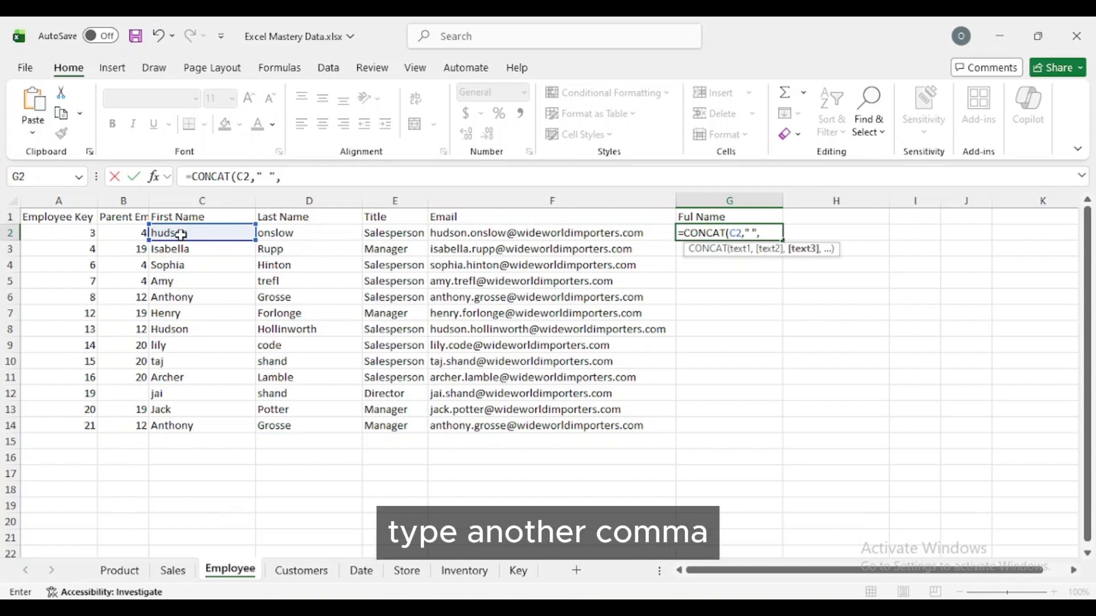
{"action": "left_click", "coordinate": [280, 234]}
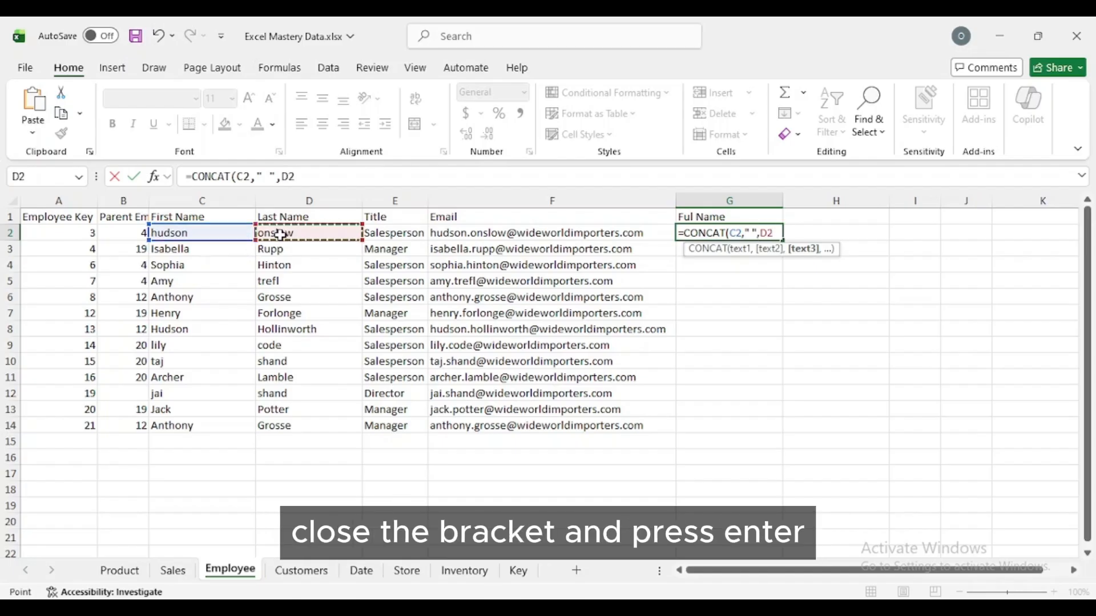
{"action": "type", "text": ")"}
{"action": "key", "text": "Return"}
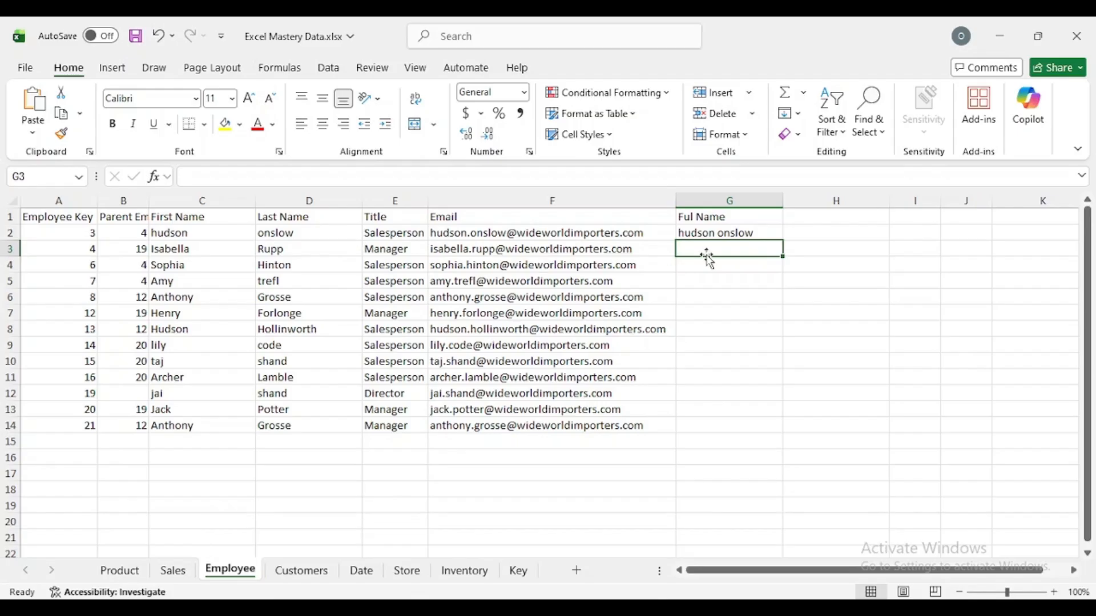
{"action": "left_click", "coordinate": [752, 234]}
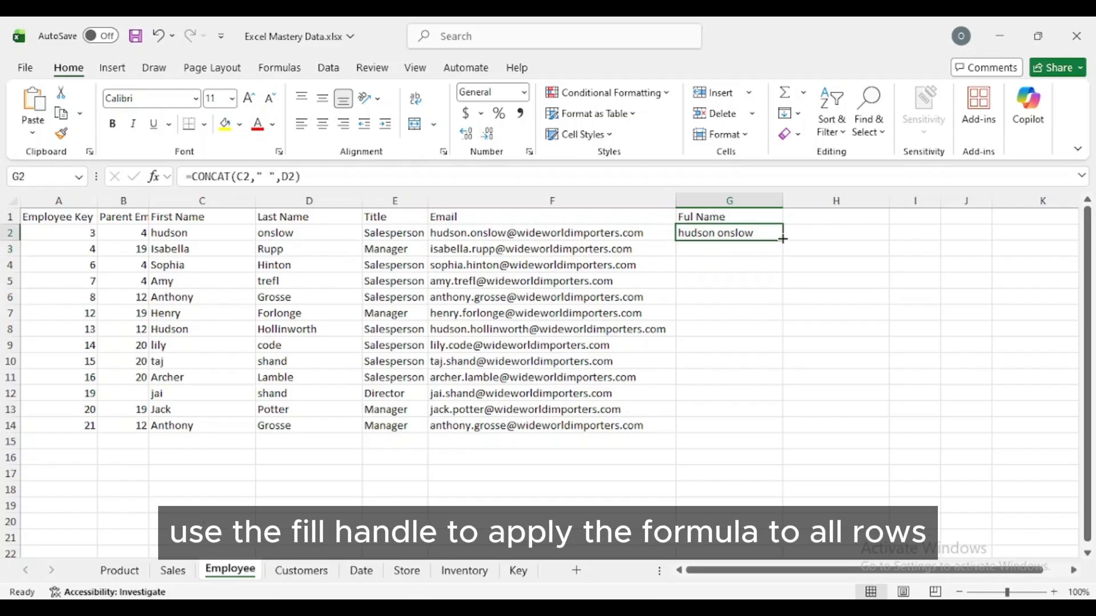
{"action": "left_click_drag", "start_coordinate": [785, 242], "coordinate": [787, 440]}
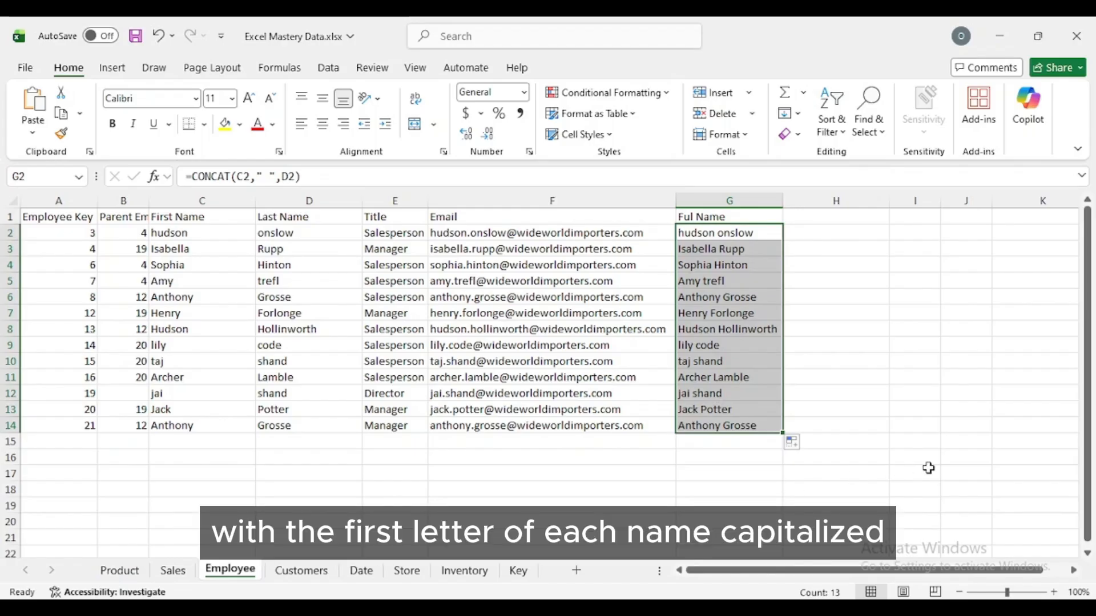
Step: Capitalize each word of the full name G2 in H2 with a PROPER formula, and fill it down the employee rows
{"action": "left_click", "coordinate": [821, 234]}
{"action": "type", "text": "="}
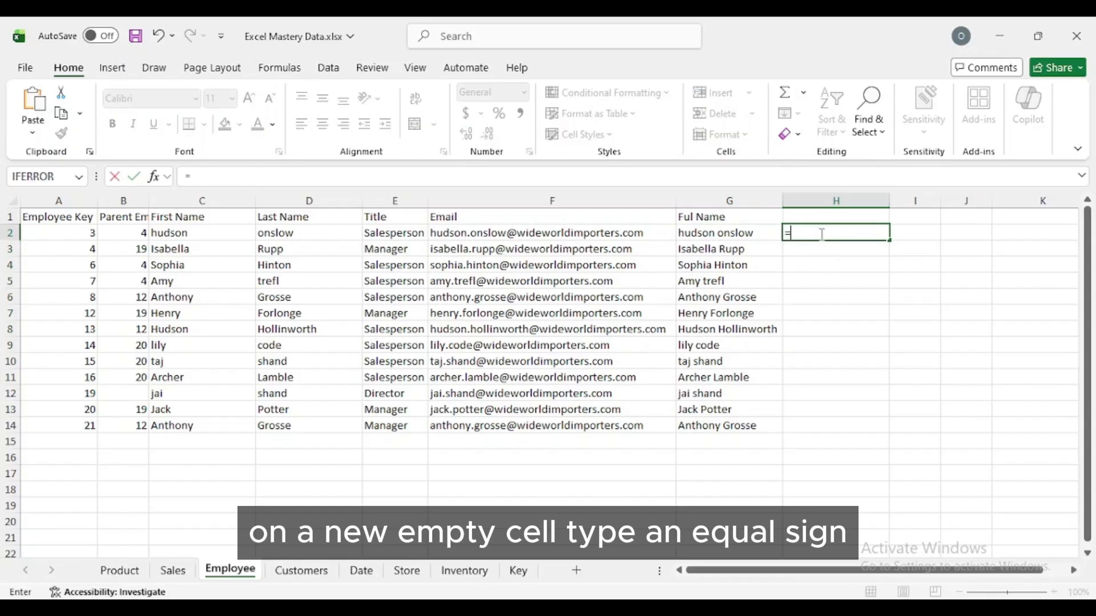
{"action": "type", "text": "pr"}
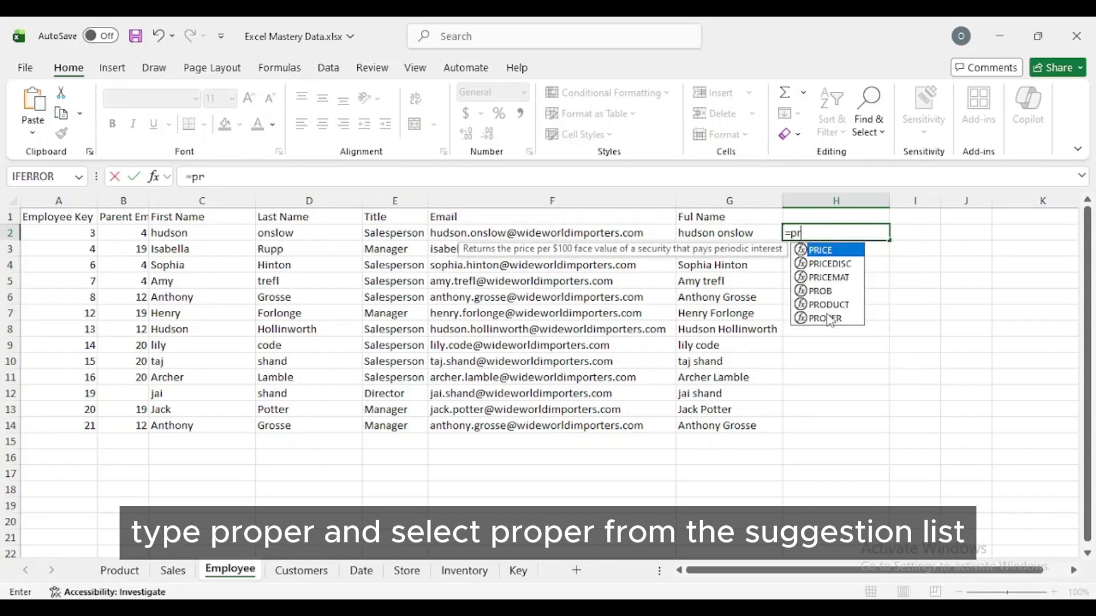
{"action": "double_click", "coordinate": [826, 317]}
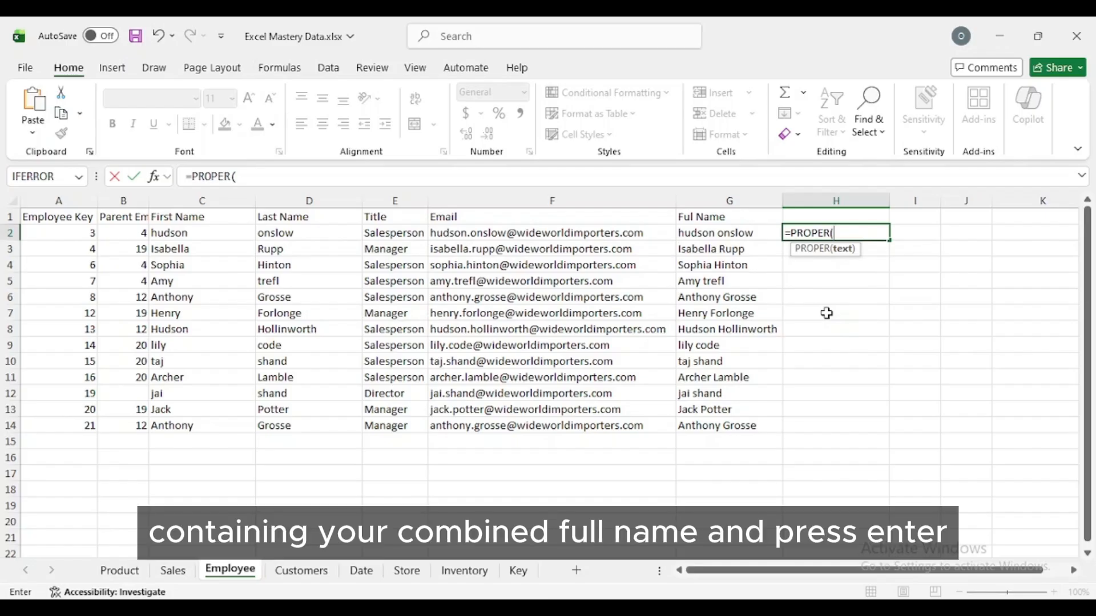
{"action": "left_click", "coordinate": [730, 237]}
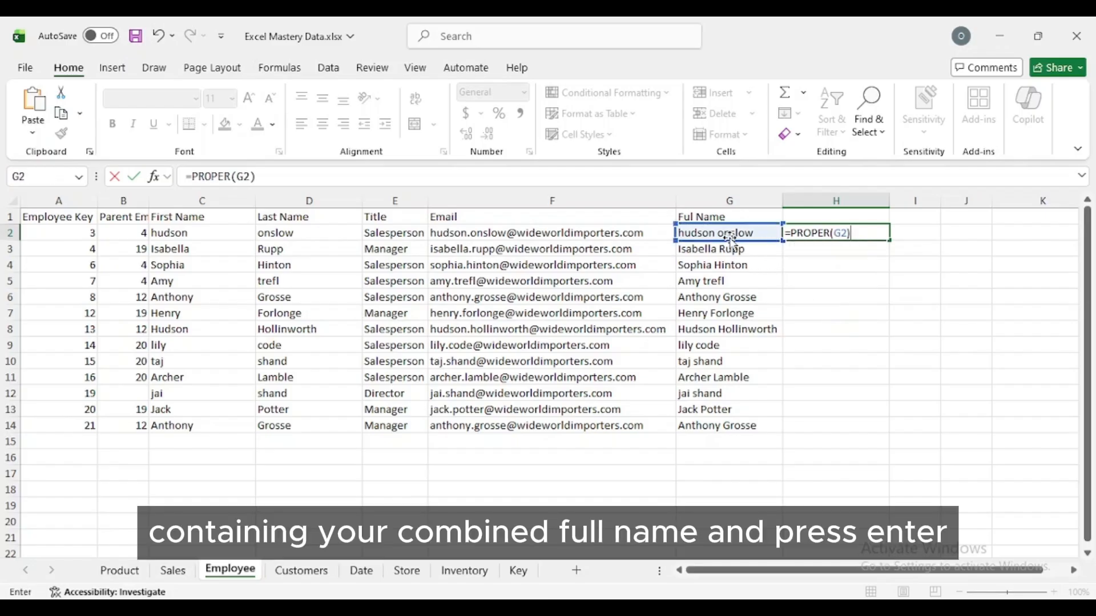
{"action": "key", "text": "Return"}
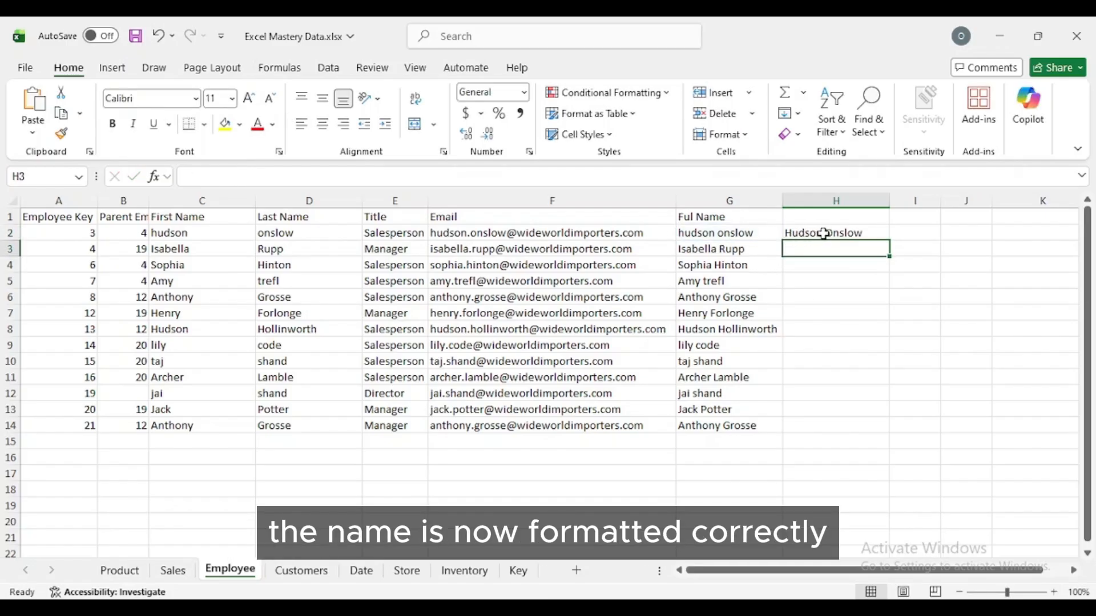
{"action": "left_click", "coordinate": [844, 231]}
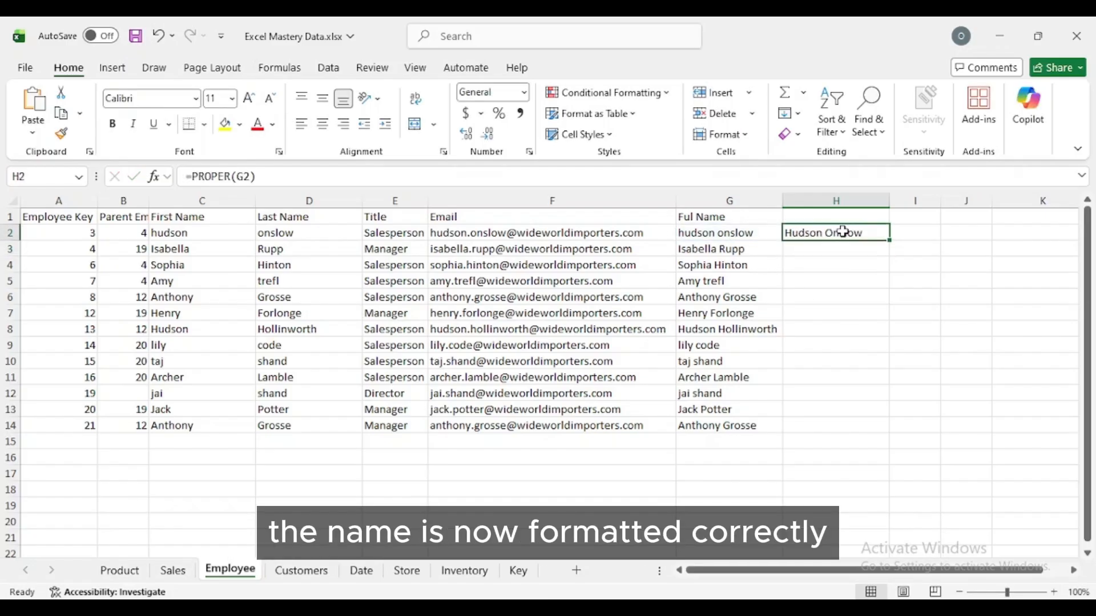
{"action": "double_click", "coordinate": [891, 240]}
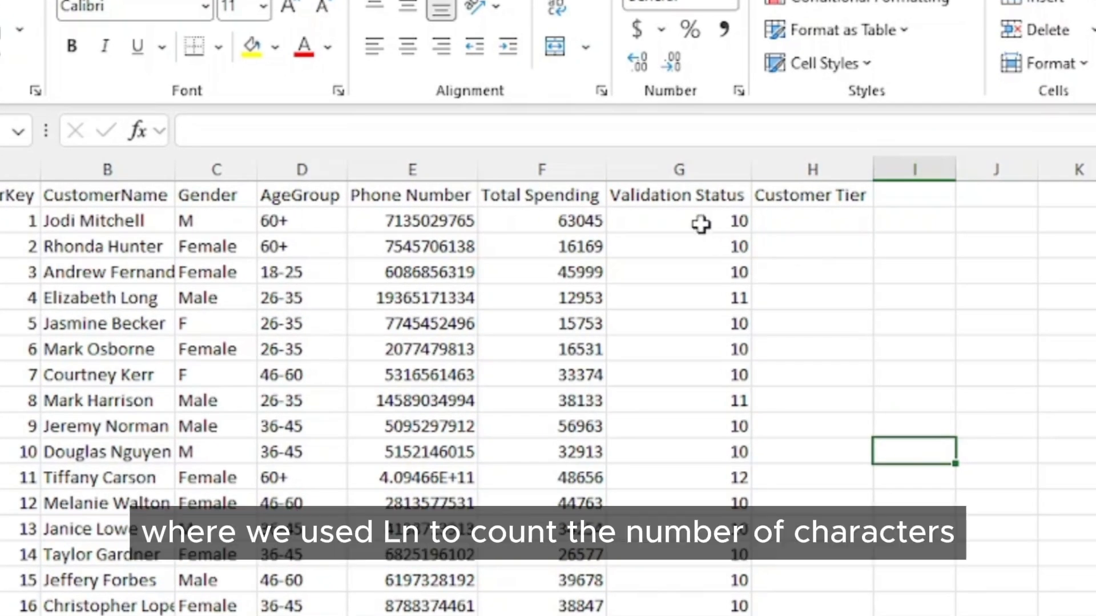
Step: Clear the LEN formula from the first Validation Status cell, G2, on the Customers sheet
{"action": "left_click", "coordinate": [701, 223]}
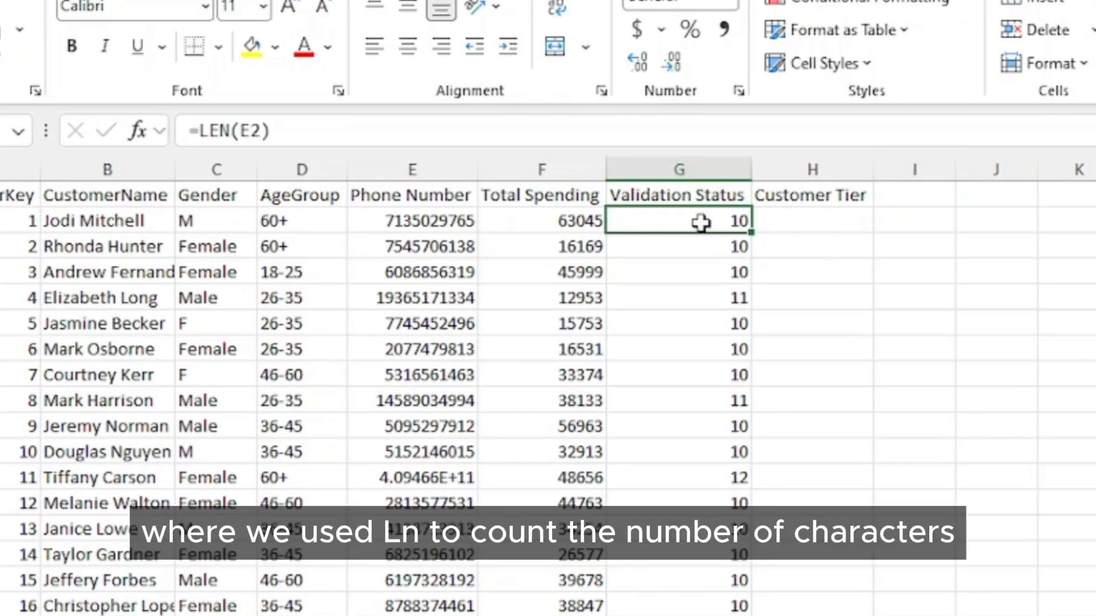
{"action": "left_click", "coordinate": [364, 130]}
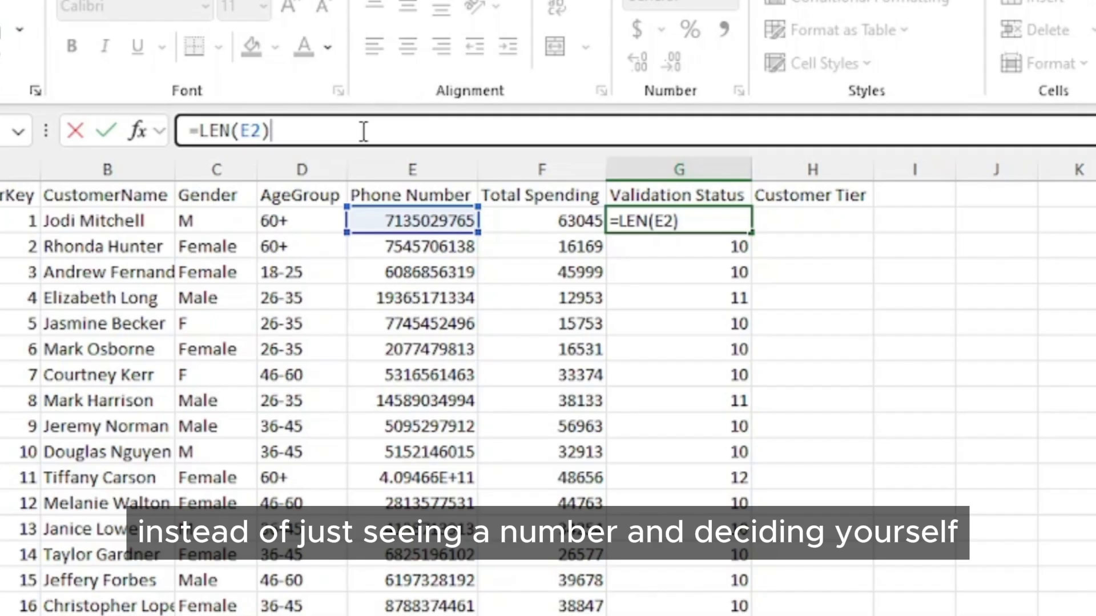
{"action": "key", "text": "BackSpace"}
{"action": "key", "text": "BackSpace"}
{"action": "key", "text": "BackSpace"}
{"action": "key", "text": "BackSpace"}
{"action": "key", "text": "BackSpace"}
{"action": "key", "text": "BackSpace"}
{"action": "key", "text": "BackSpace"}
{"action": "key", "text": "BackSpace"}
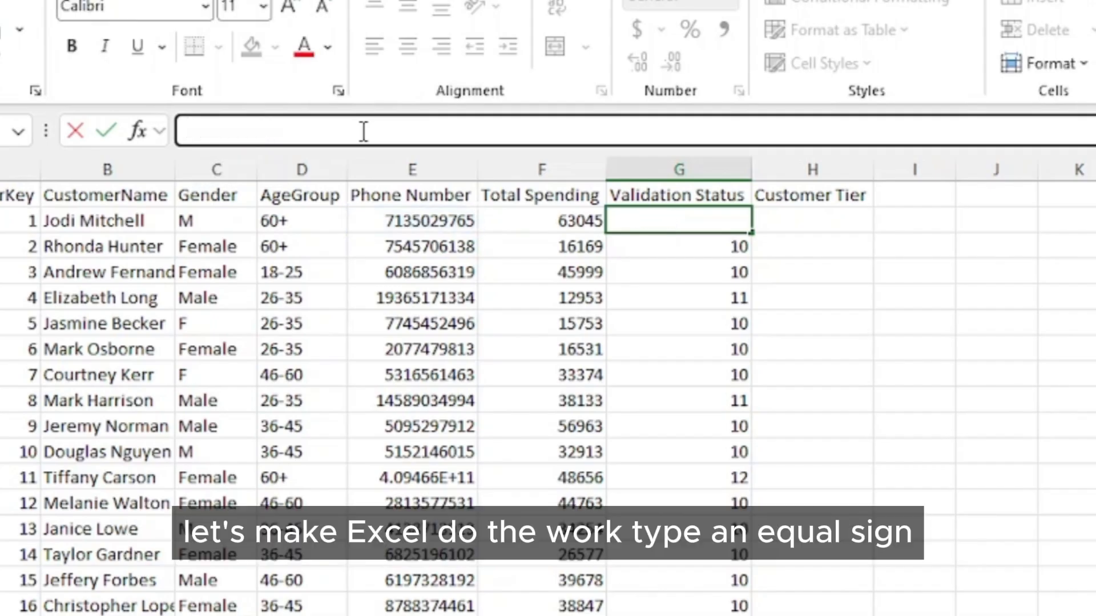
Step: Begin an IF formula in G2 whose logical test checks whether the length of phone number E2 equals 10, LEN(E2)=10
{"action": "type", "text": "="}
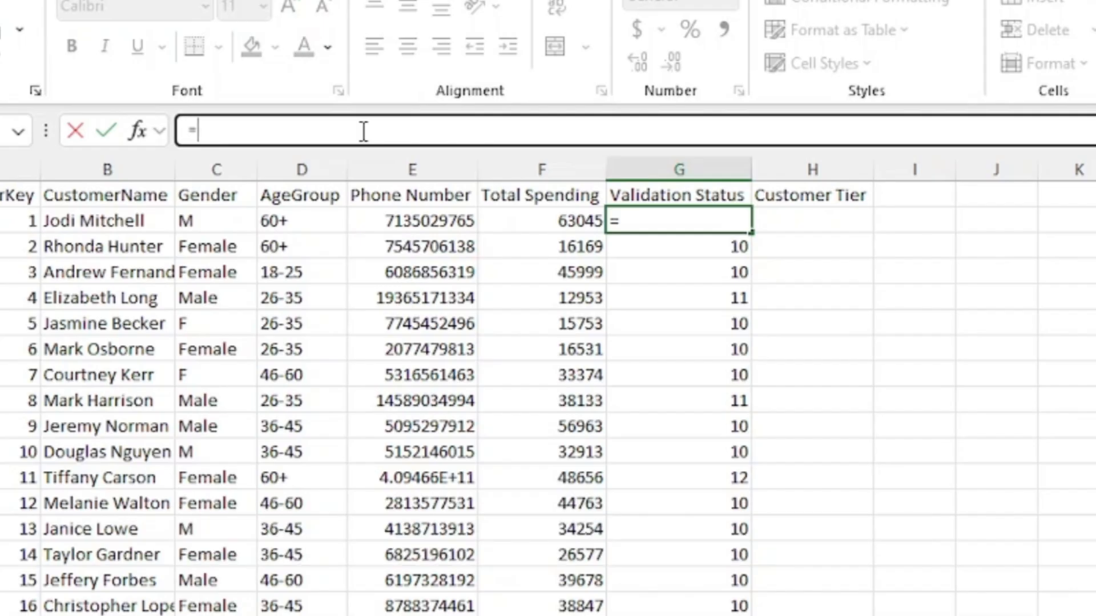
{"action": "type", "text": "if"}
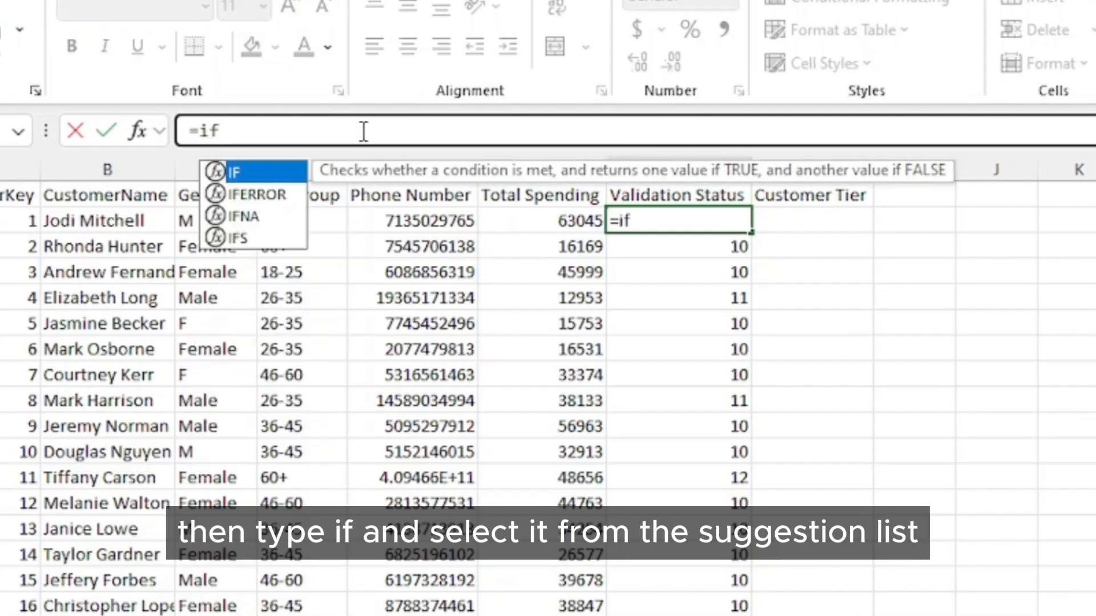
{"action": "double_click", "coordinate": [237, 174]}
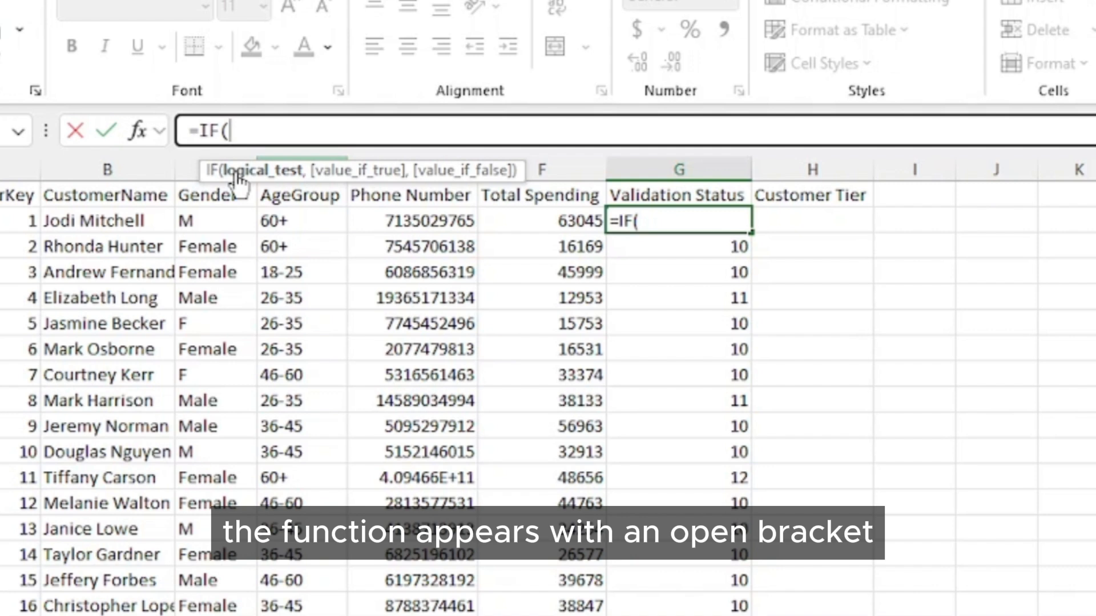
{"action": "type", "text": "len"}
{"action": "double_click", "coordinate": [265, 198]}
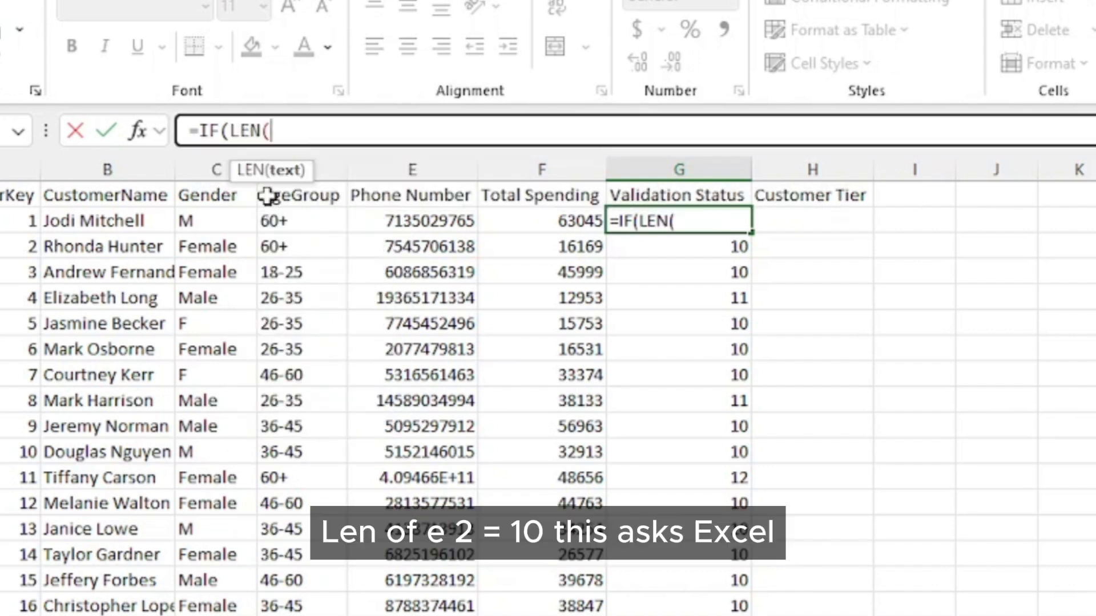
{"action": "left_click", "coordinate": [423, 222]}
{"action": "type", "text": ")=10"}
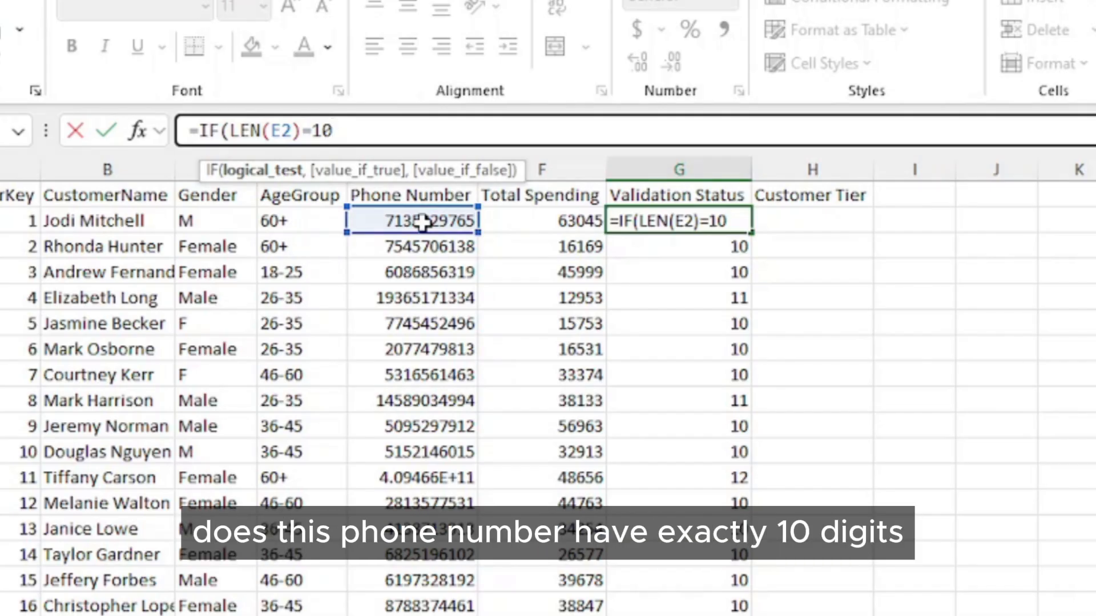
Step: Complete the IF formula to return "Valid" when true and "Invalid" when false, and fill it down the Validation Status column
{"action": "type", "text": ","}
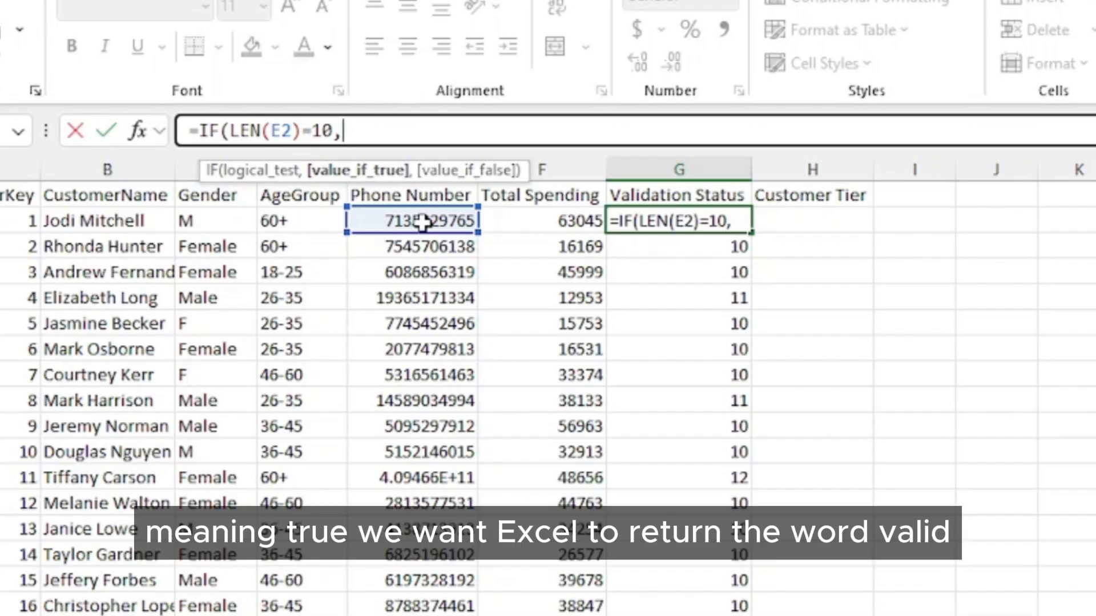
{"action": "type", "text": "\""}
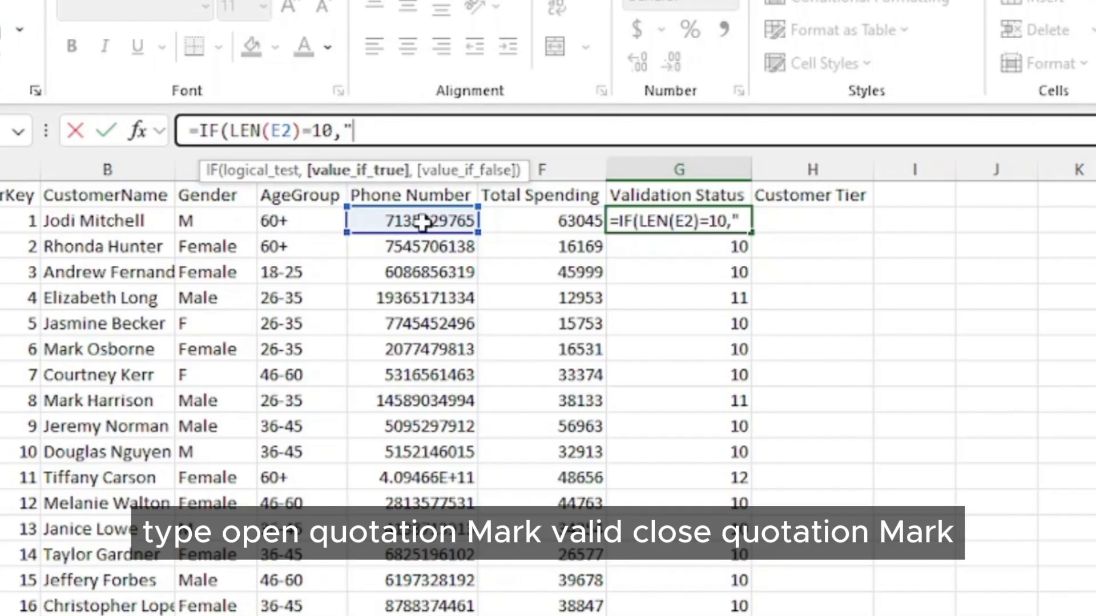
{"action": "type", "text": "Valid\""}
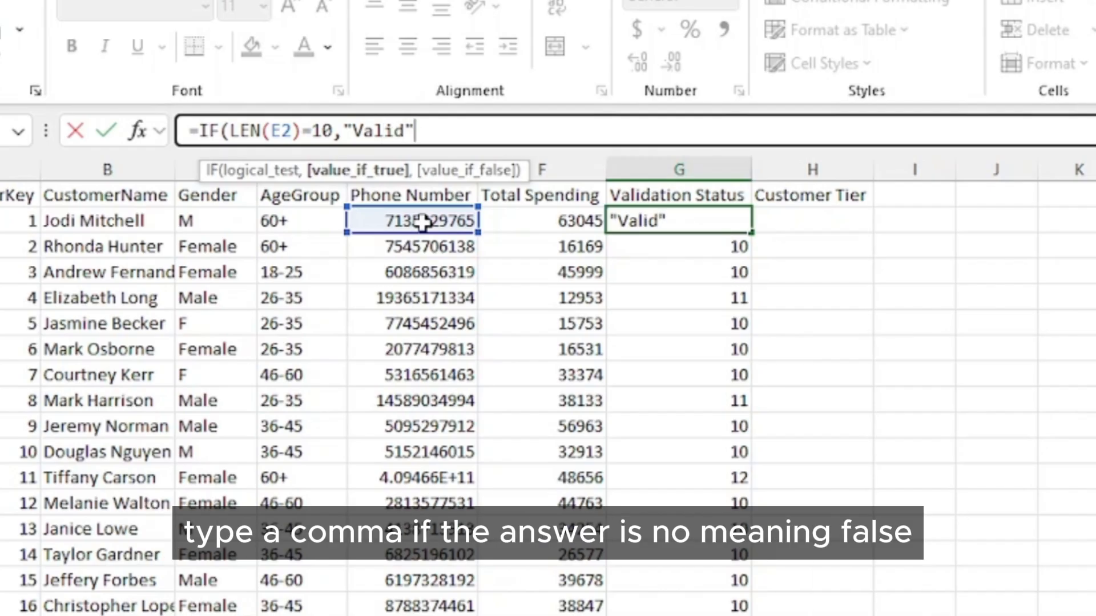
{"action": "type", "text": ","}
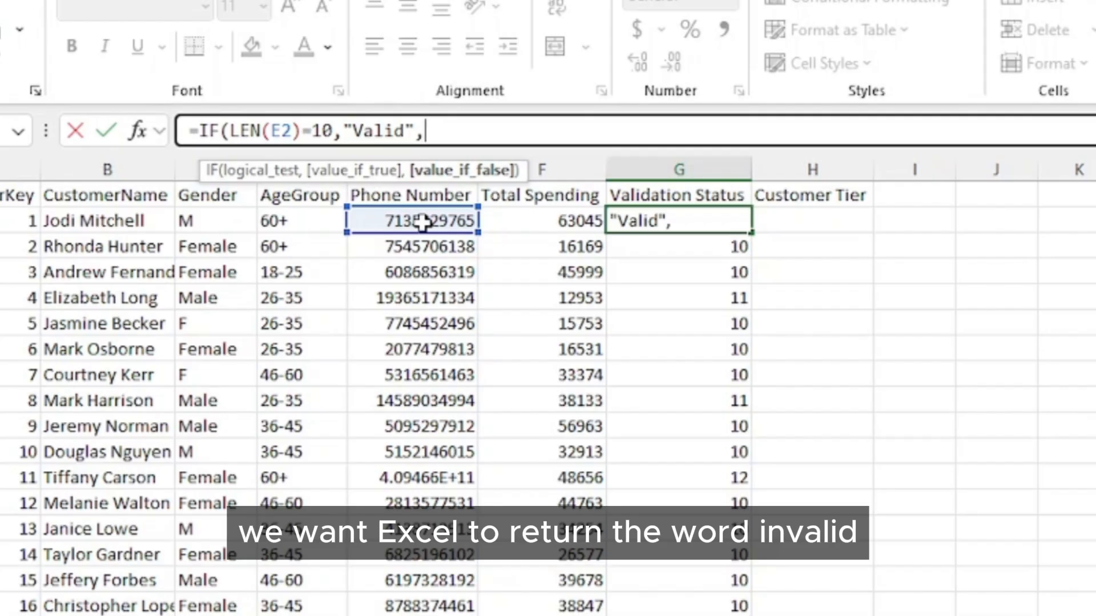
{"action": "type", "text": "\"I"}
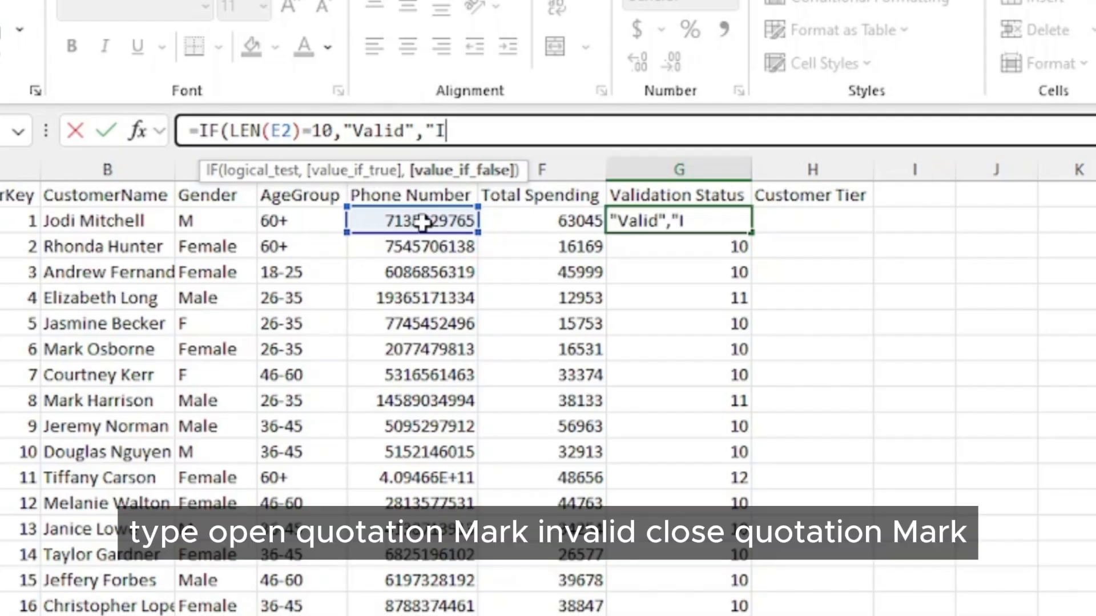
{"action": "type", "text": "nvalid"}
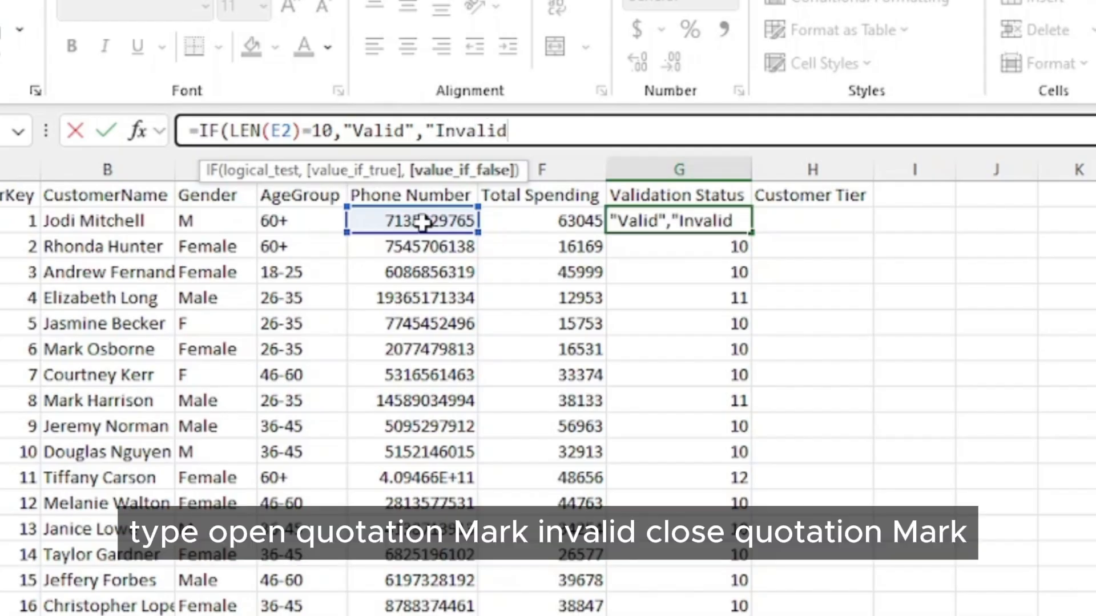
{"action": "type", "text": "\")"}
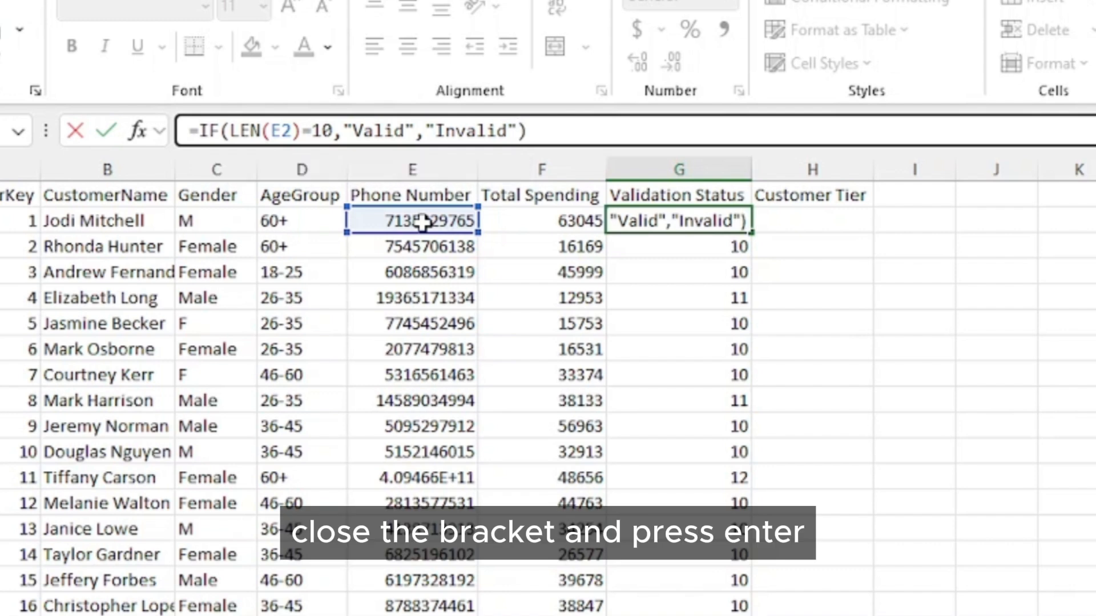
{"action": "key", "text": "Return"}
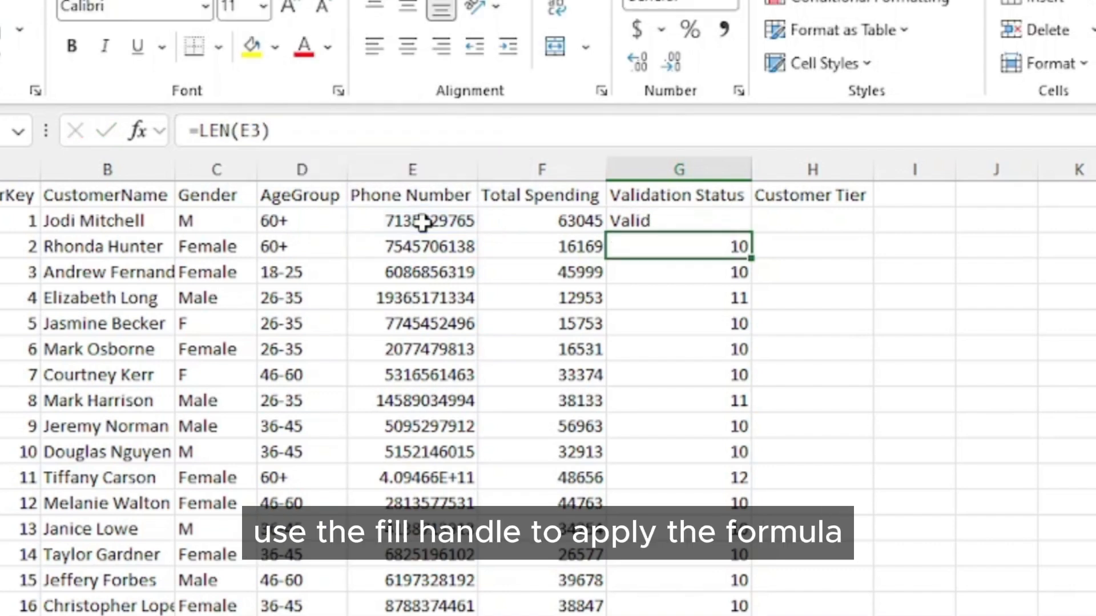
{"action": "left_click", "coordinate": [717, 222]}
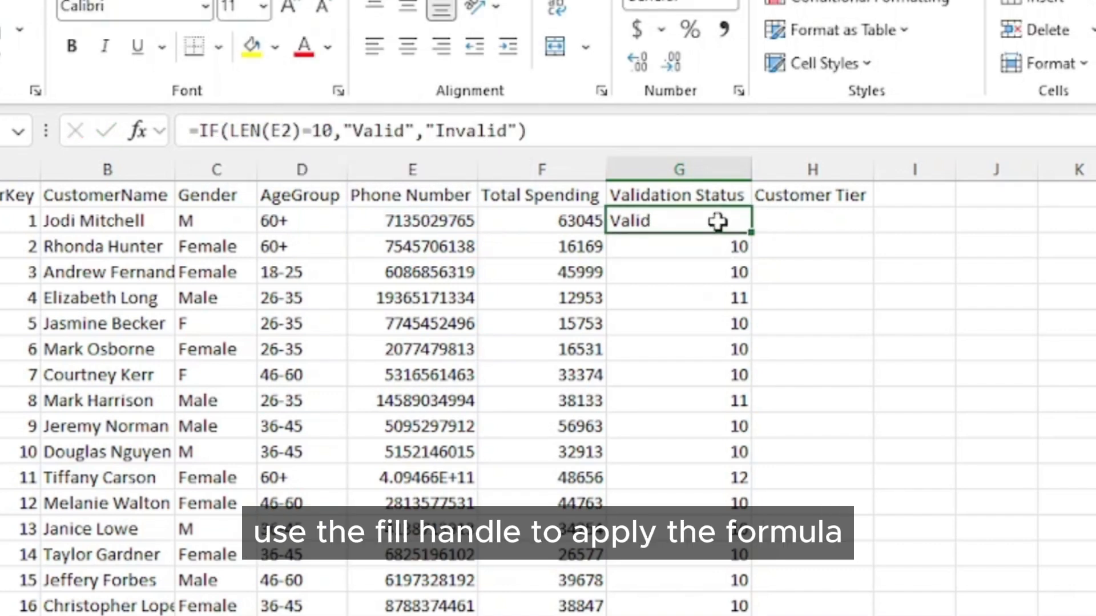
{"action": "double_click", "coordinate": [749, 234]}
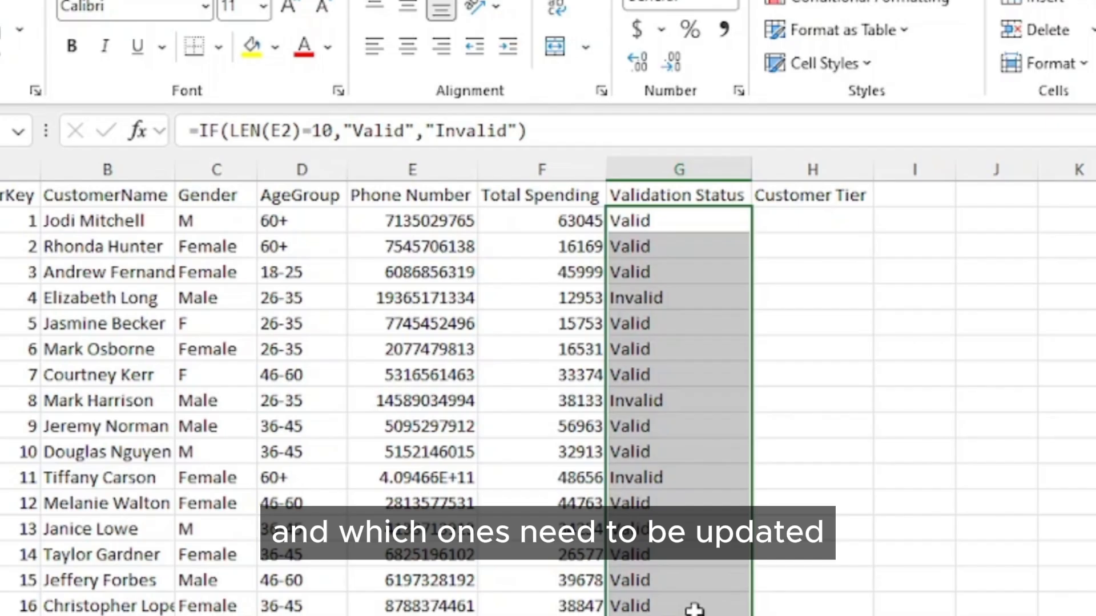
Step: Begin an IFS formula in the first Customer Tier cell, H2, returning "Bronze" when total spending F2 is less than 20000
{"action": "left_click", "coordinate": [710, 273]}
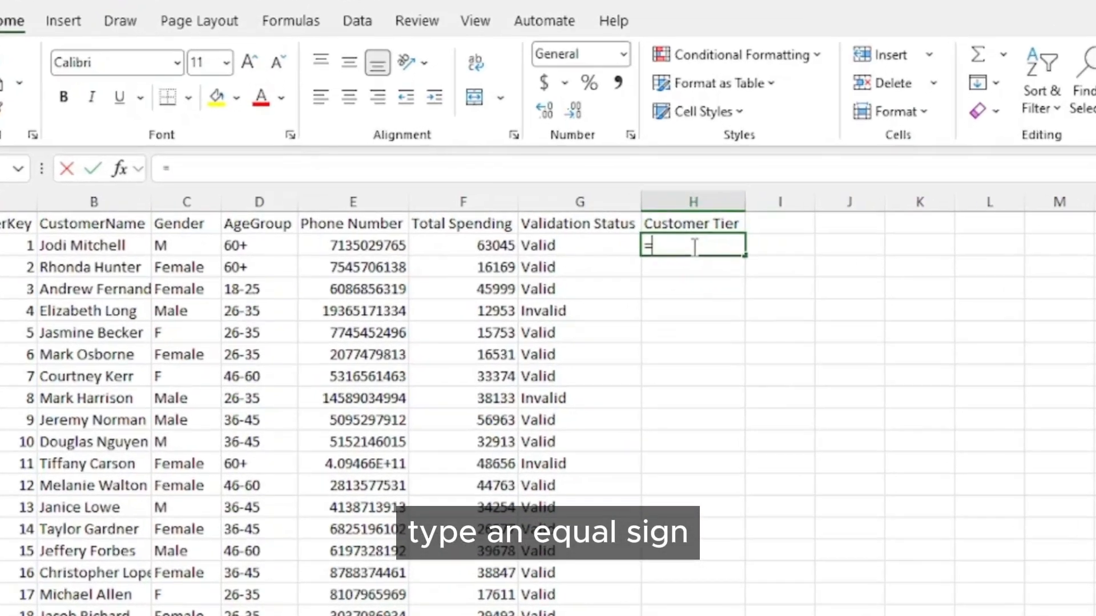
{"action": "type", "text": "if"}
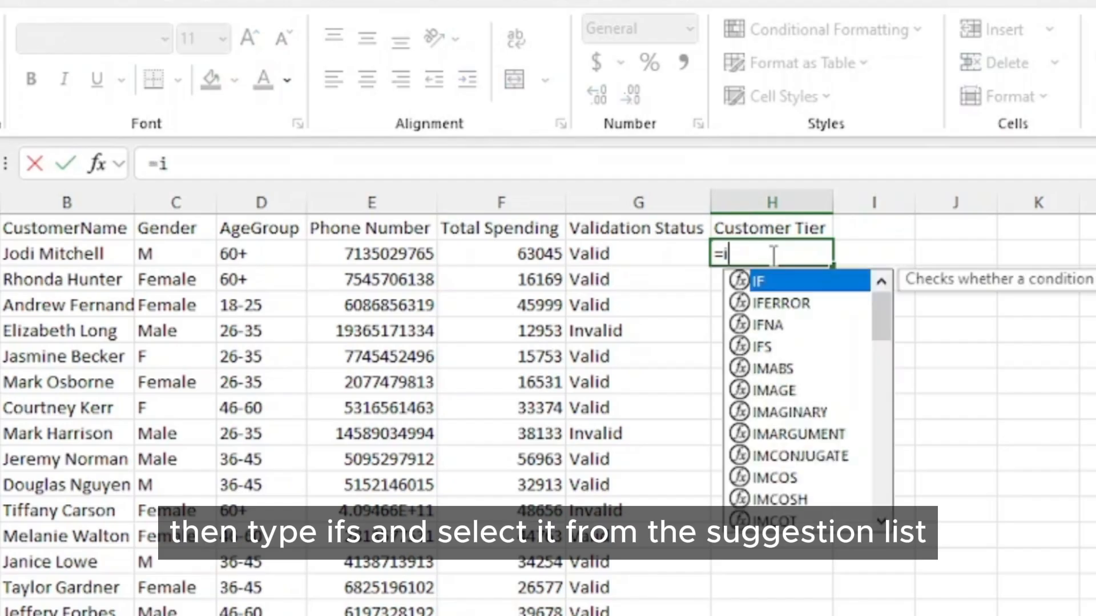
{"action": "double_click", "coordinate": [788, 349]}
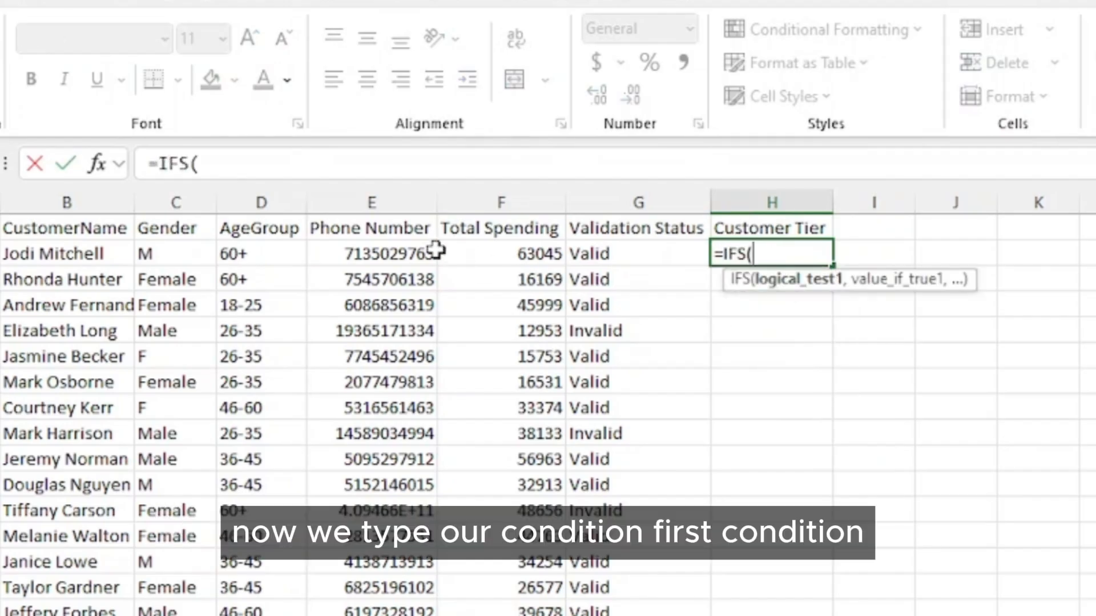
{"action": "left_click", "coordinate": [504, 253]}
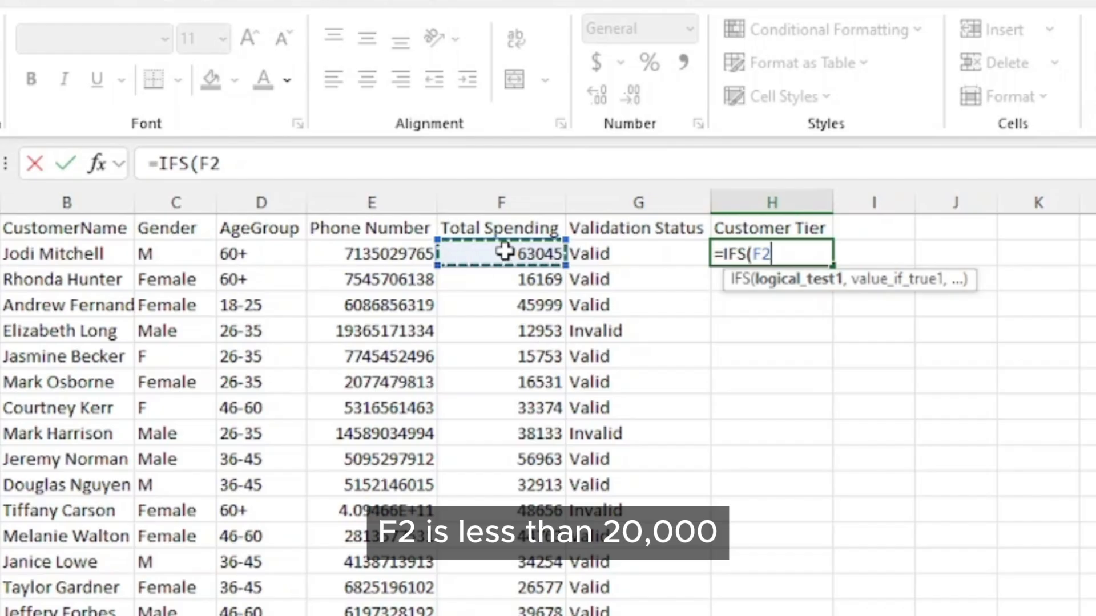
{"action": "type", "text": "<20000,\"Br"}
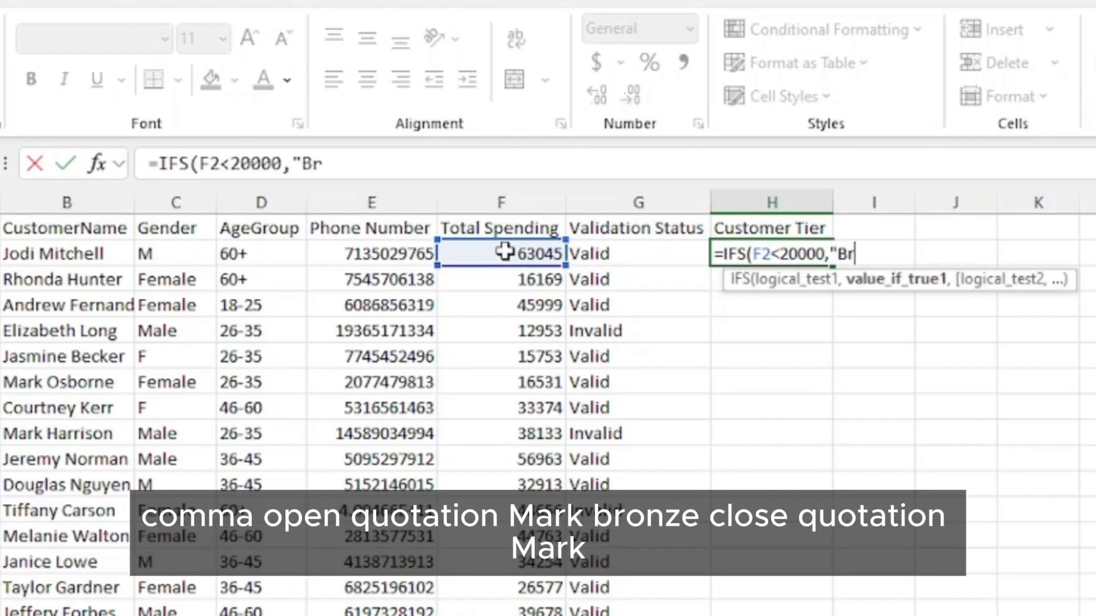
{"action": "type", "text": "onze\","}
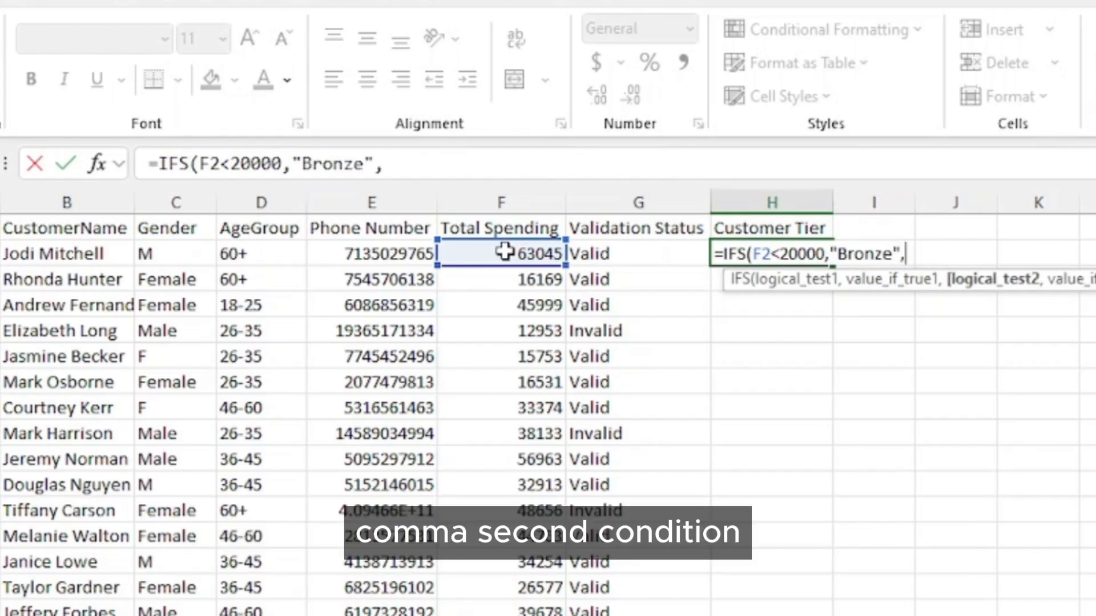
Step: Add a second condition to the IFS formula that returns "Silver" when F2<=50000
{"action": "left_click", "coordinate": [513, 254]}
{"action": "type", "text": "<"}
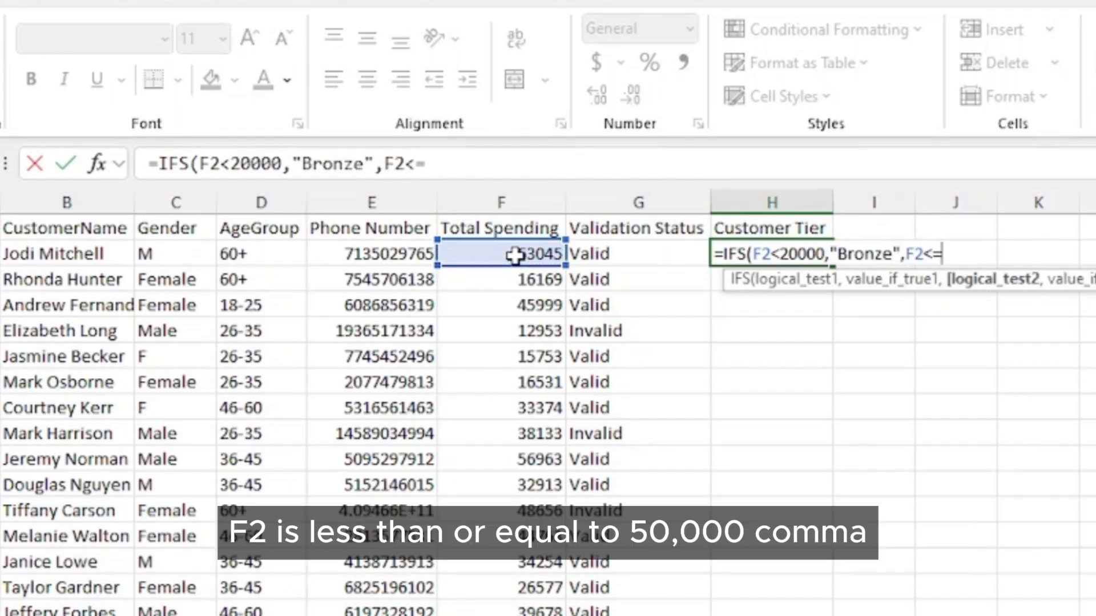
{"action": "type", "text": "=50000"}
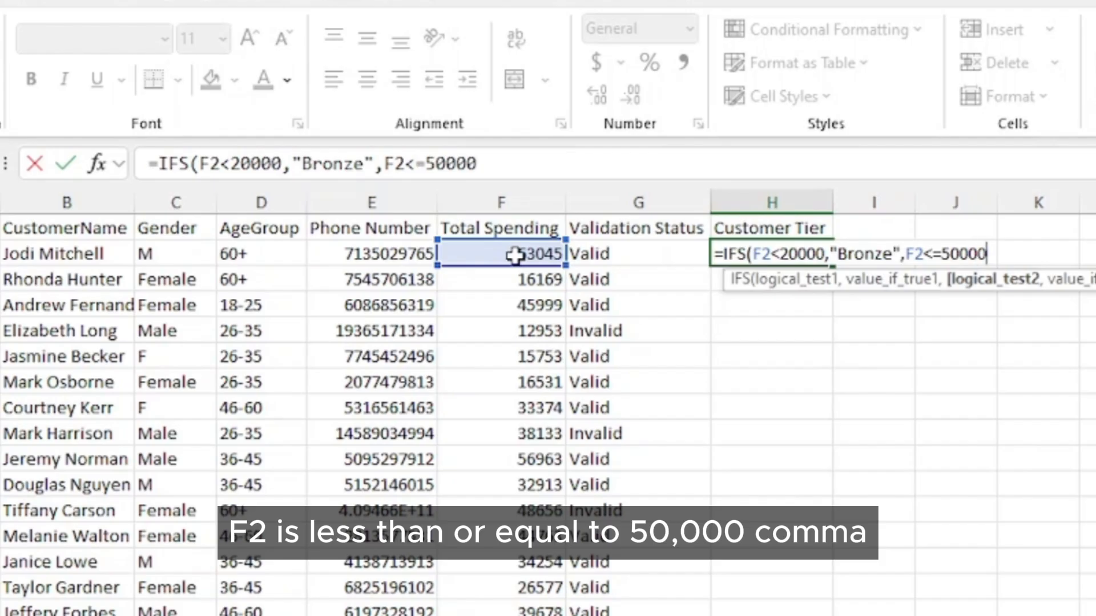
{"action": "type", "text": ",\""}
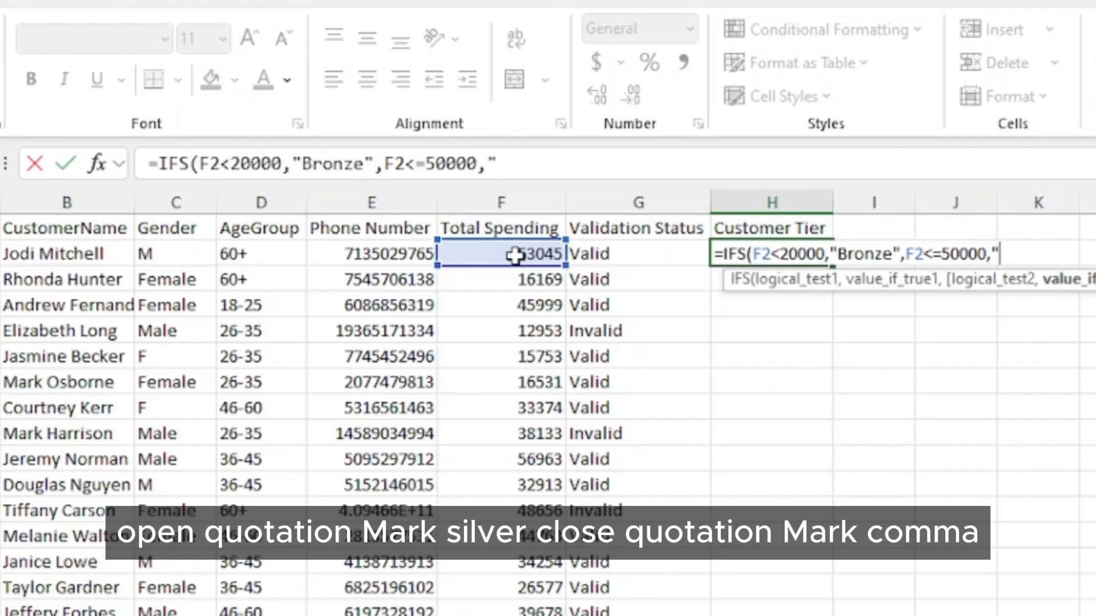
{"action": "type", "text": "Silver"}
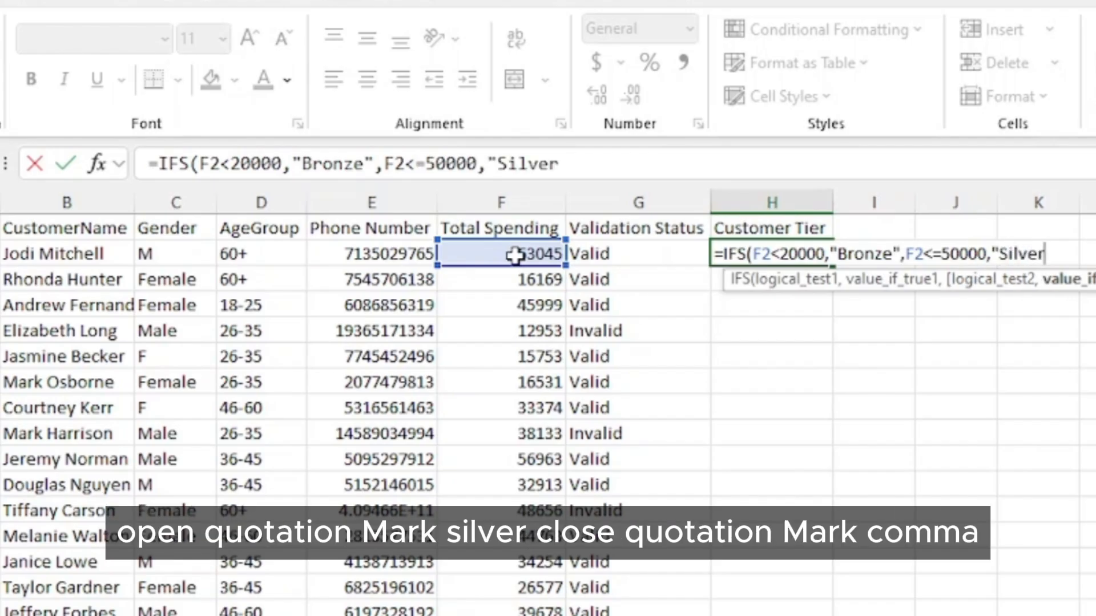
{"action": "type", "text": "\","}
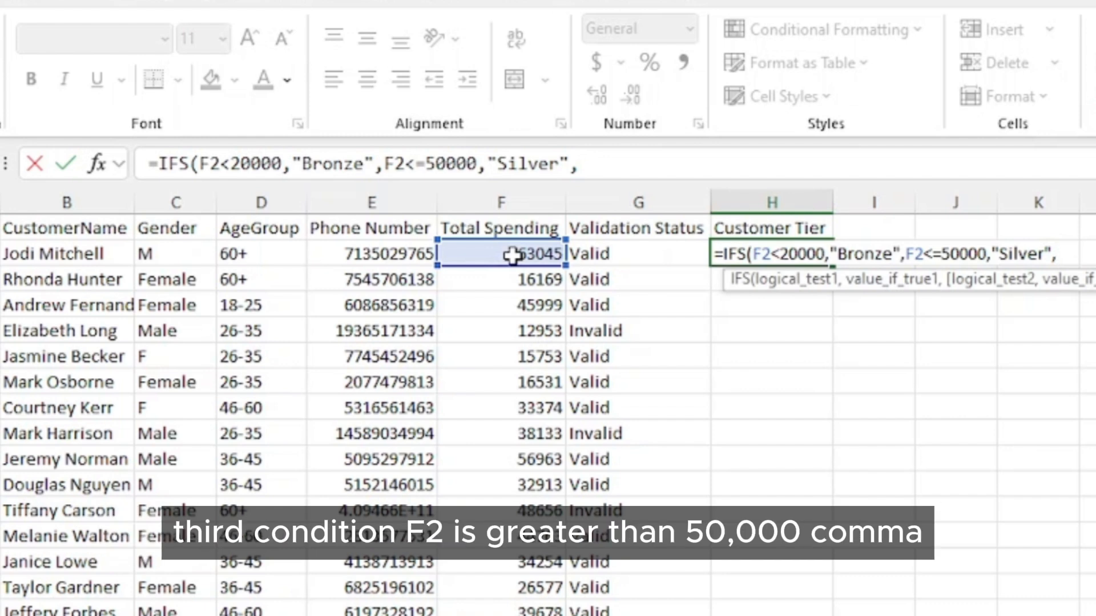
Step: Complete the IFS formula with a third condition returning "Gold" when F2>50000, and fill it down the Customer Tier column
{"action": "left_click", "coordinate": [513, 255]}
{"action": "type", "text": ">50000"}
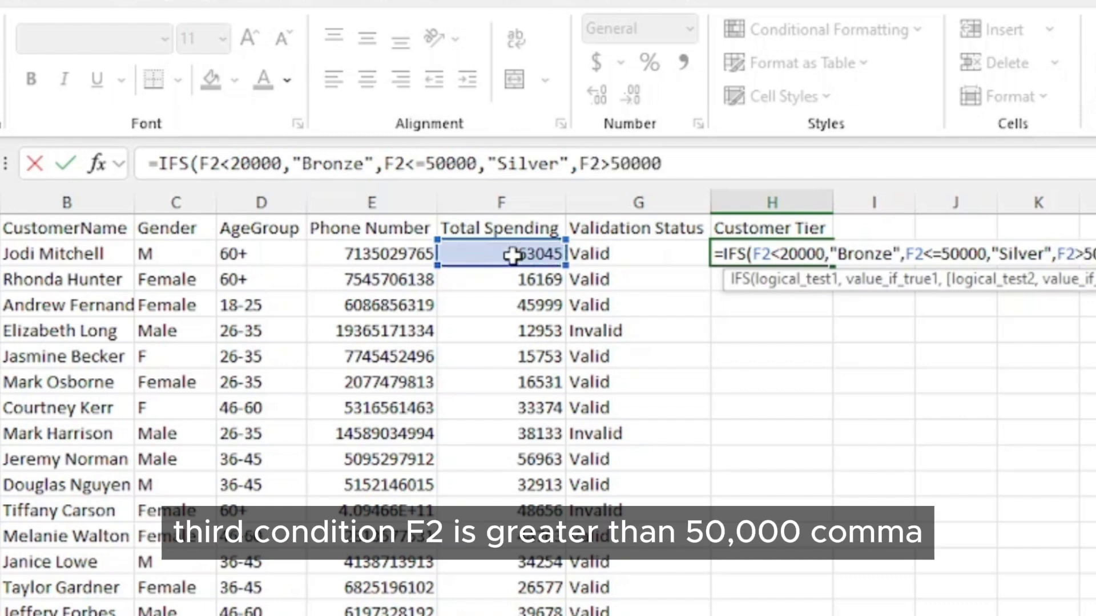
{"action": "type", "text": ",\""}
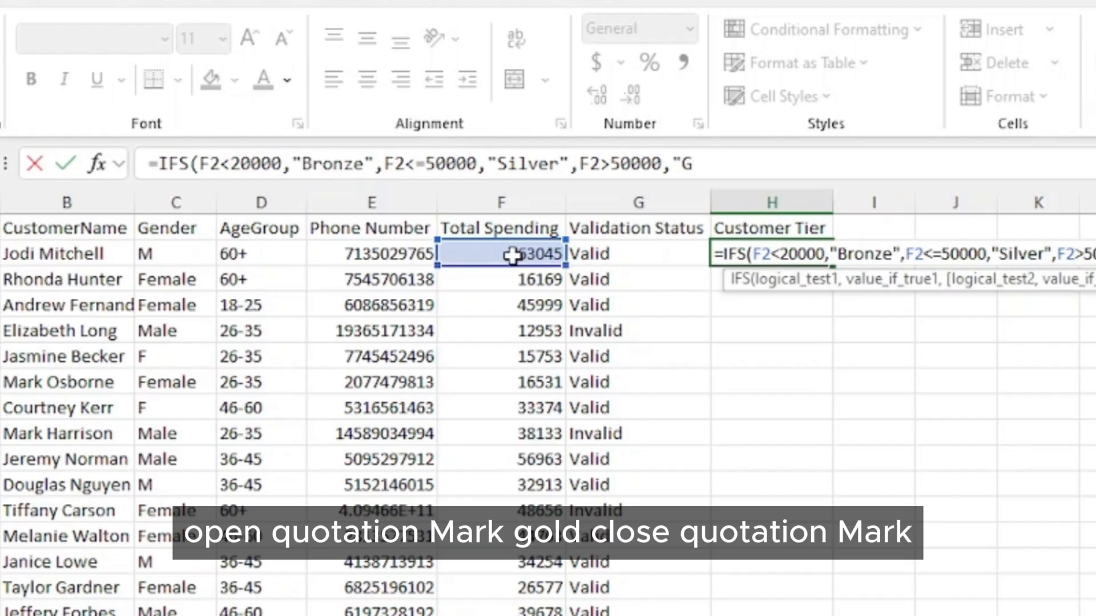
{"action": "type", "text": "Gold\")"}
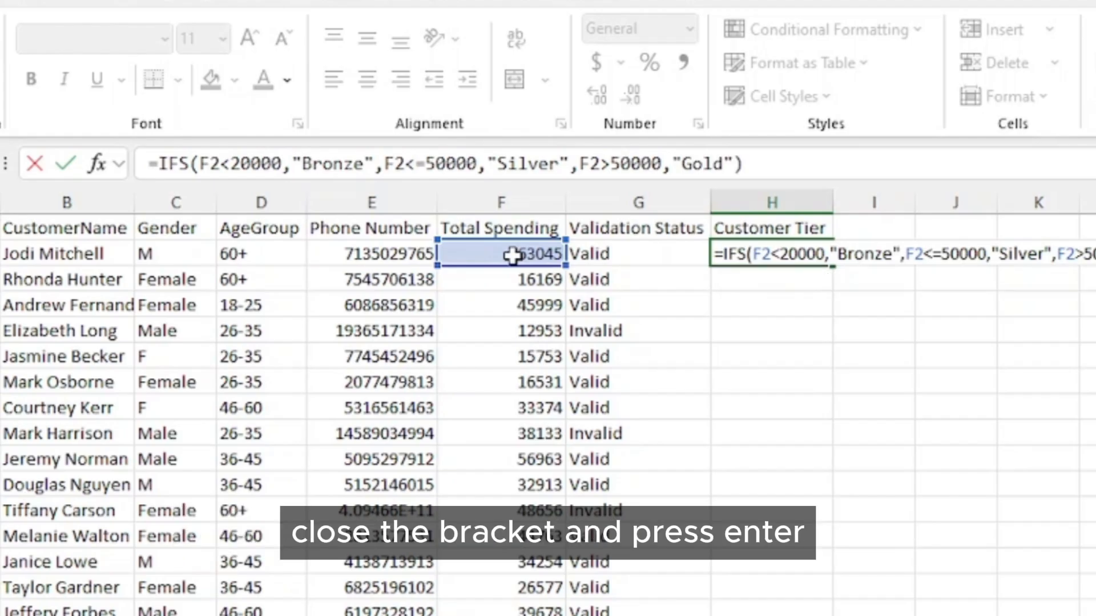
{"action": "key", "text": "Return"}
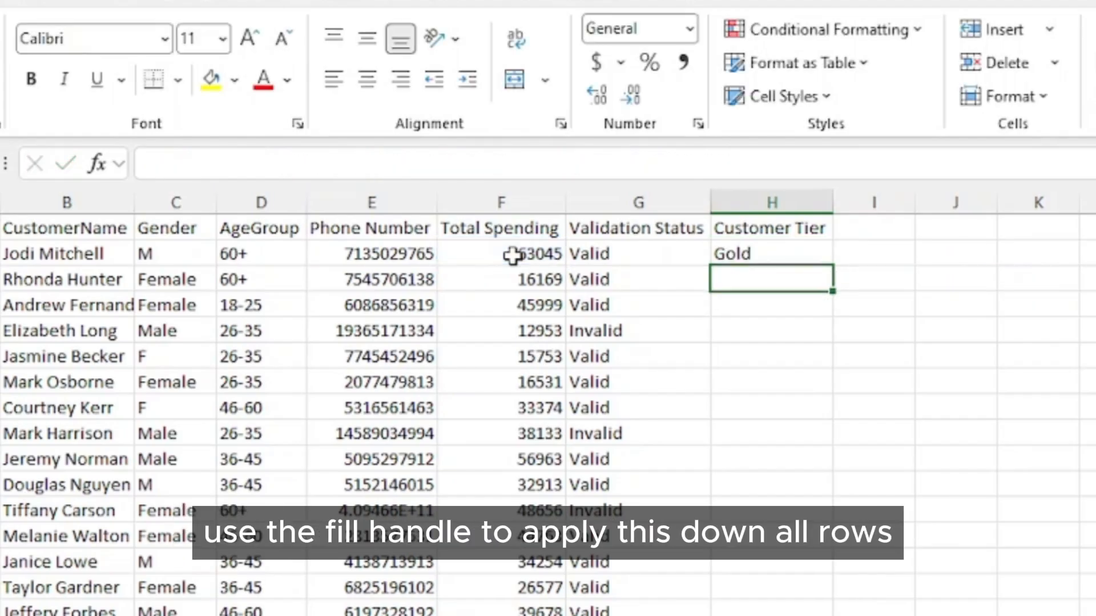
{"action": "left_click", "coordinate": [785, 255]}
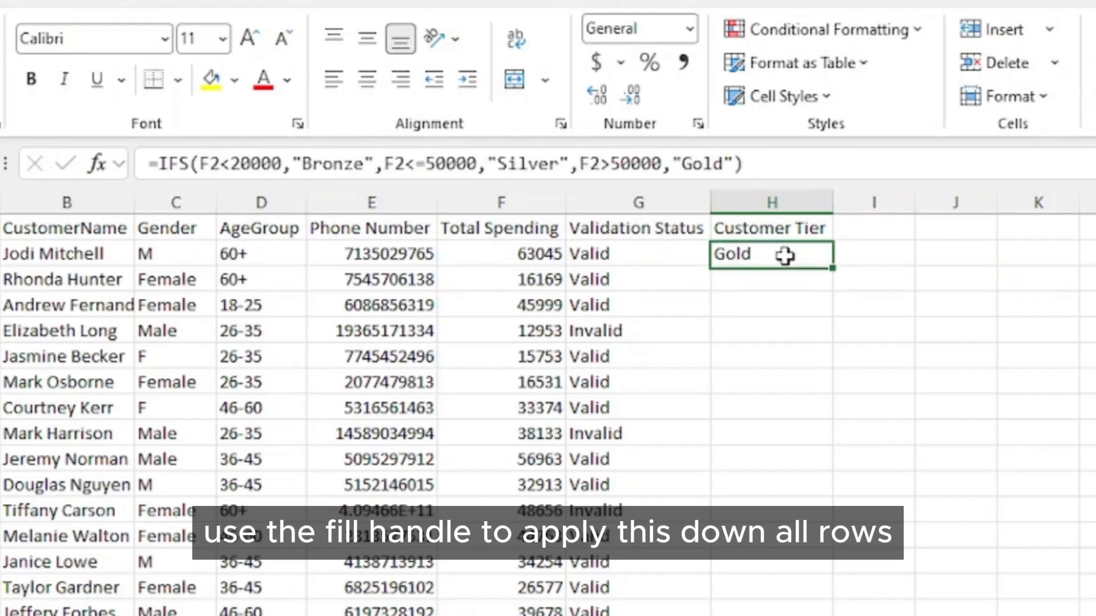
{"action": "double_click", "coordinate": [833, 267]}
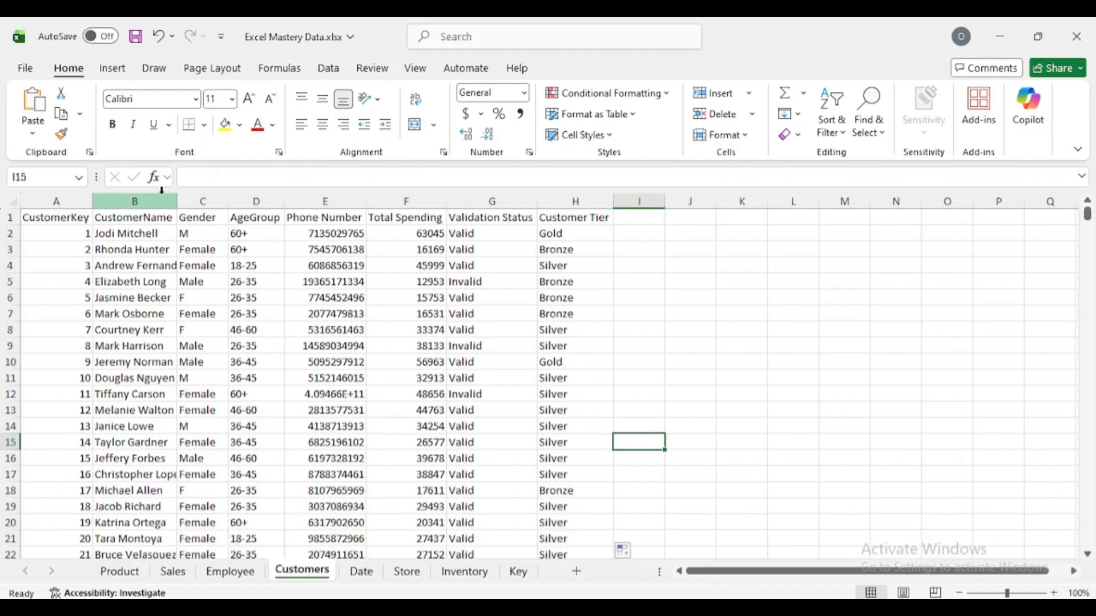
Step: Open the Insert Function dialog for the empty cell I15 and choose the SUM function
{"action": "left_click", "coordinate": [152, 177]}
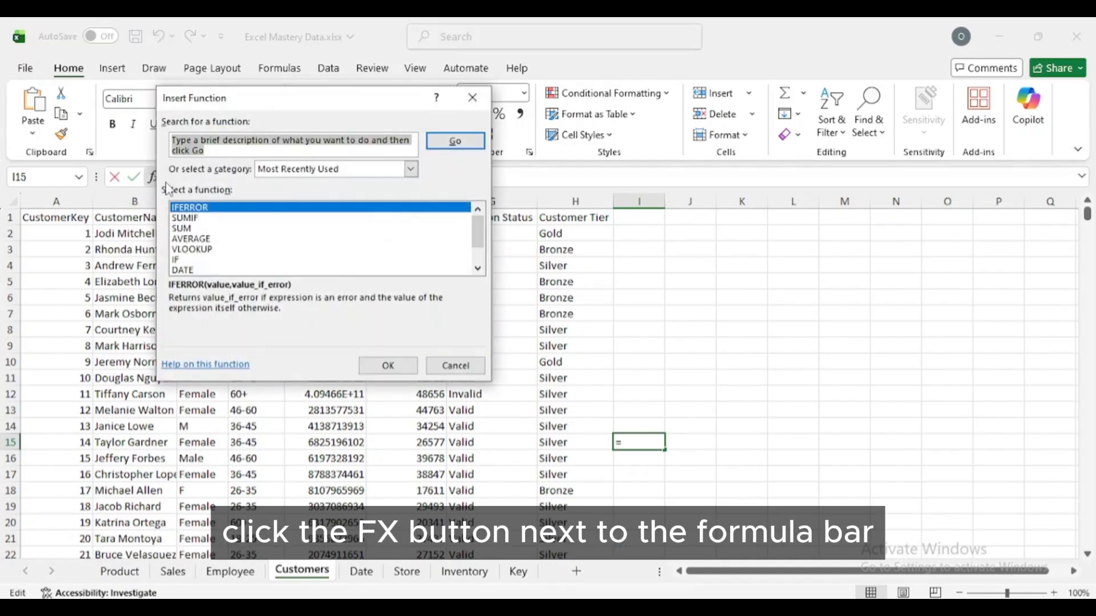
{"action": "left_click", "coordinate": [181, 229]}
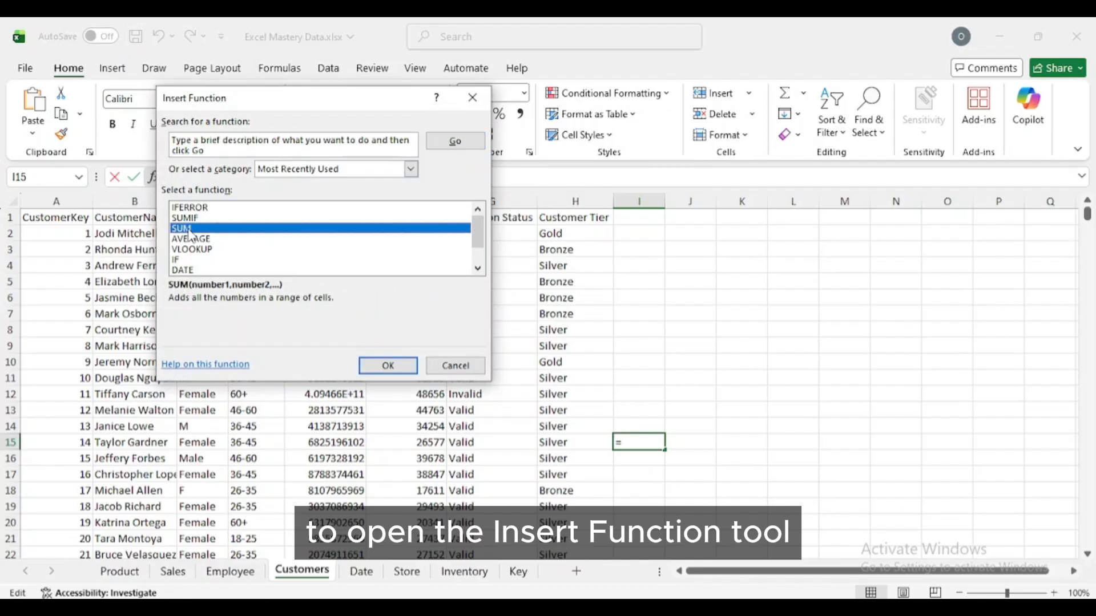